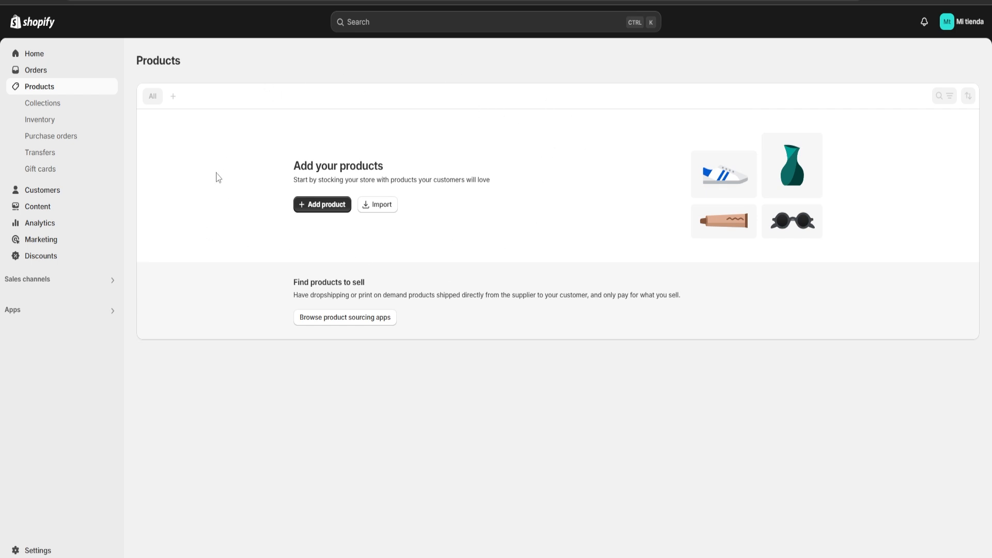
left_click(112, 284)
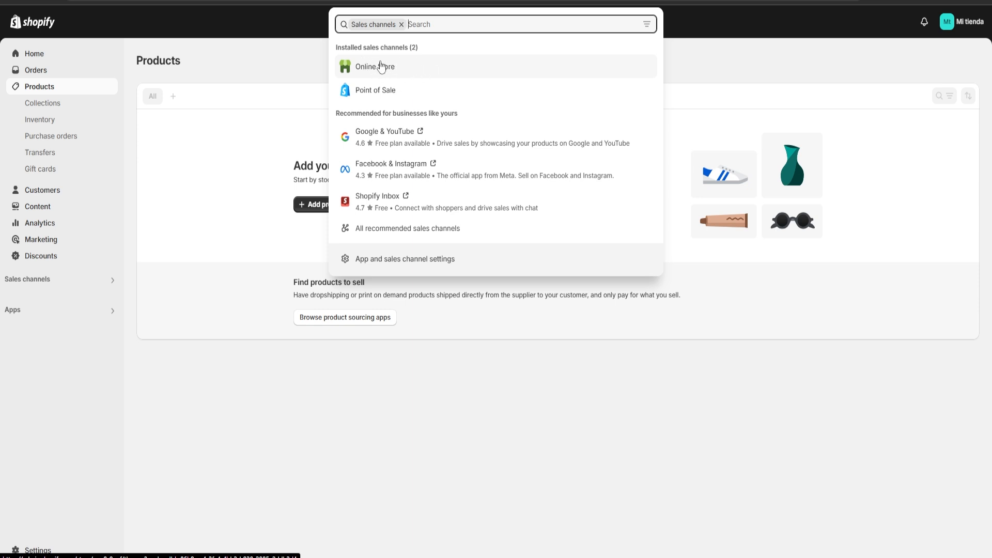
left_click(699, 77)
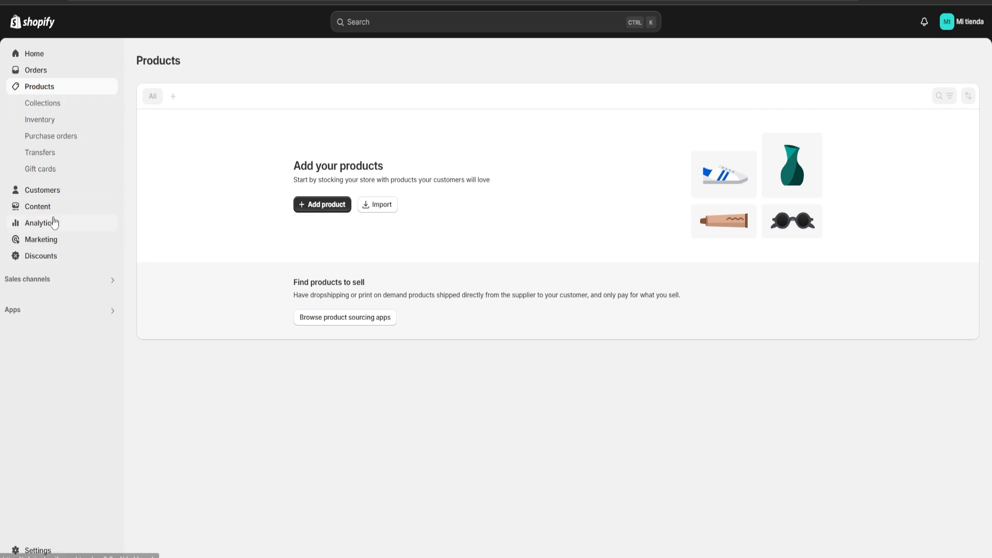
left_click(114, 284)
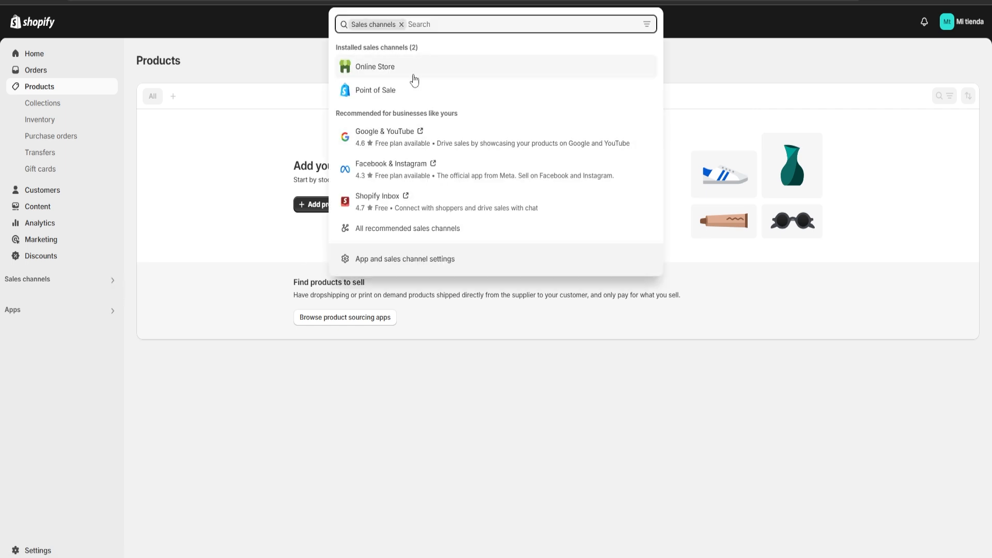
left_click(218, 70)
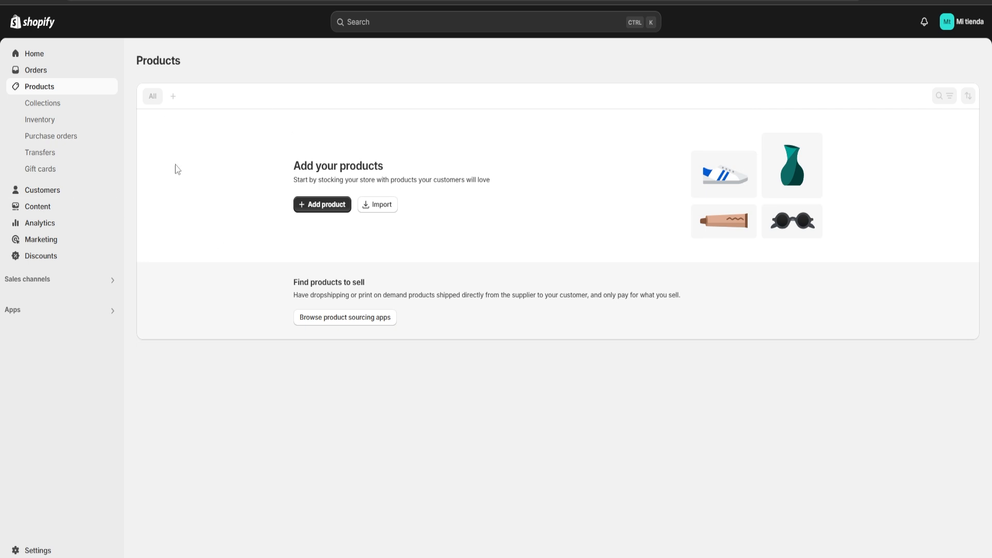
Step: Start a new product and set its title to "Filet Mignon"
left_click(314, 205)
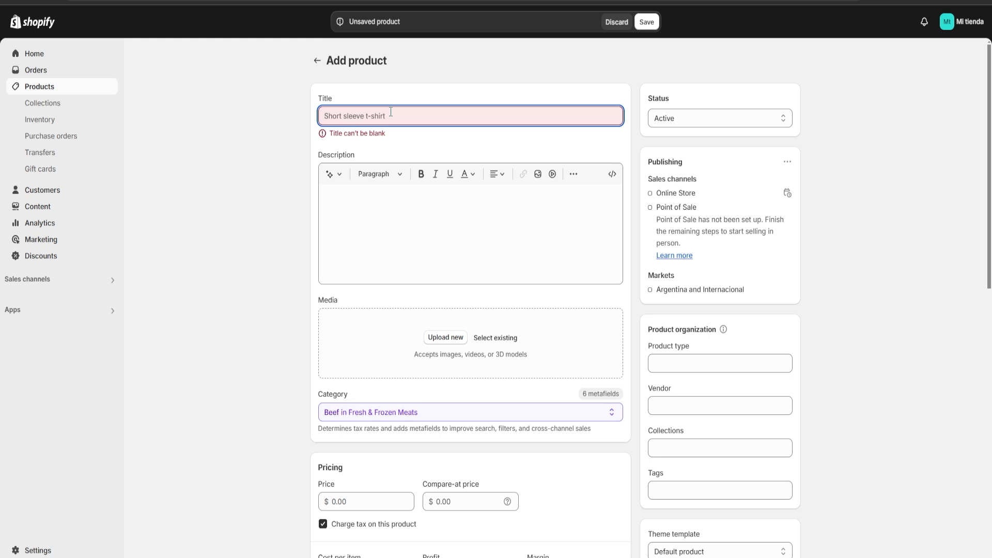
type("Filet Mignon")
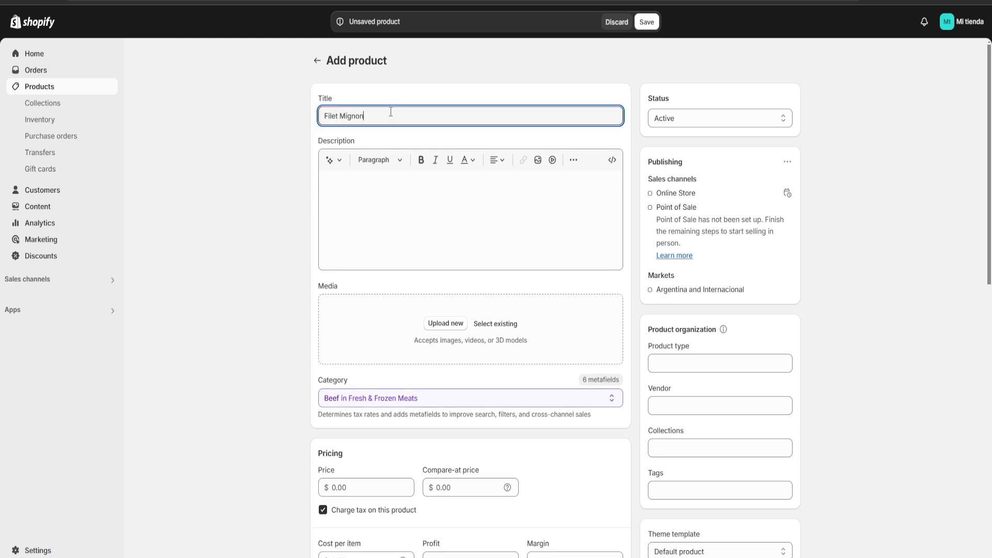
left_click(173, 198)
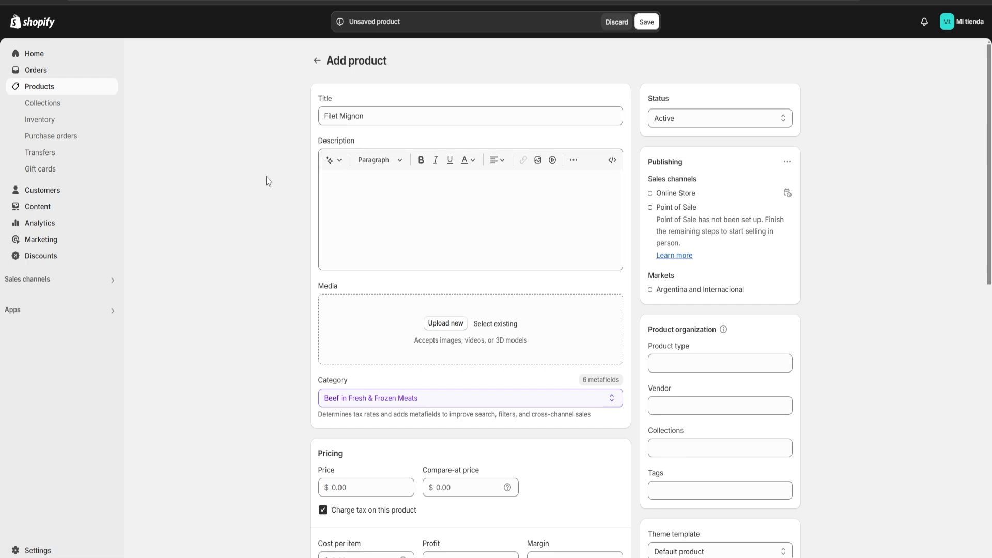
Step: Copy the short filet mignon description from the ChatGPT conversation and paste it into the product's description in Shopify
left_click(331, 160)
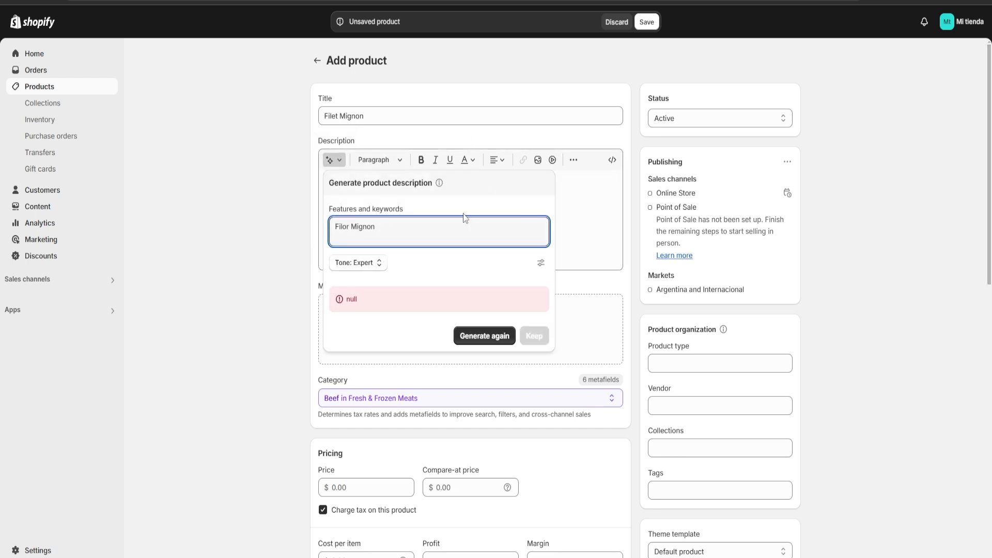
left_click(569, 217)
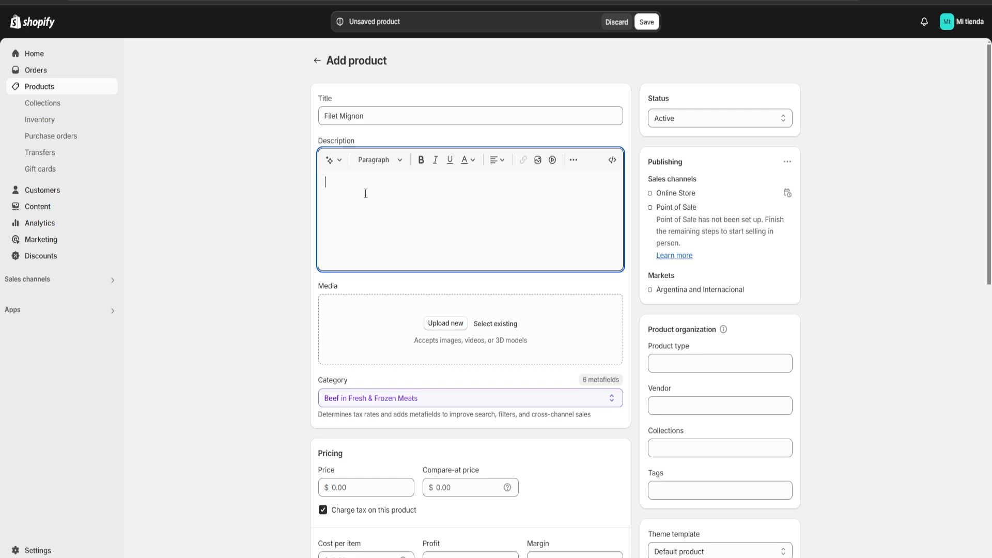
left_click(347, 1)
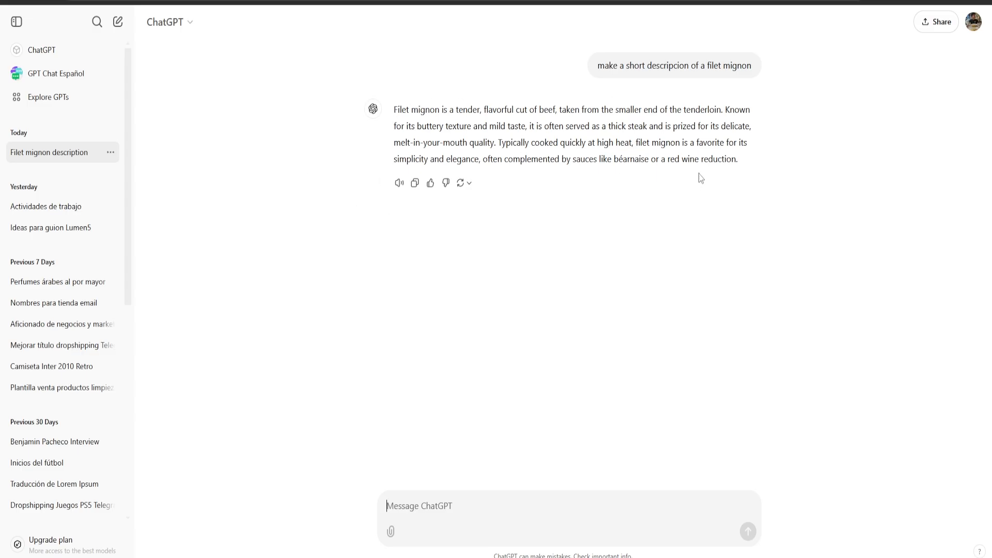
left_click_drag(742, 163, 371, 106)
key("ctrl+c")
left_click(535, 242)
left_click_drag(605, 65, 744, 61)
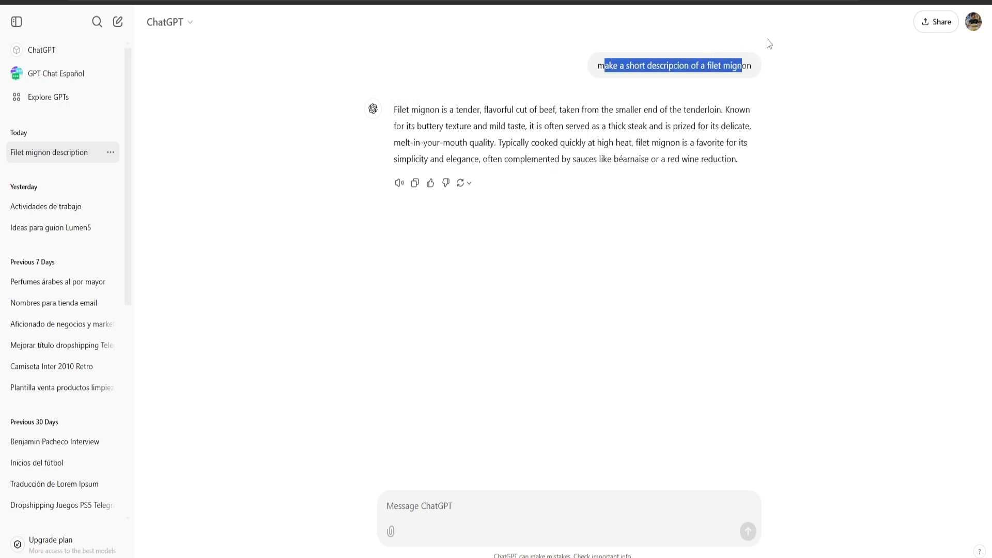
left_click(784, 82)
left_click_drag(717, 69, 755, 69)
left_click(765, 98)
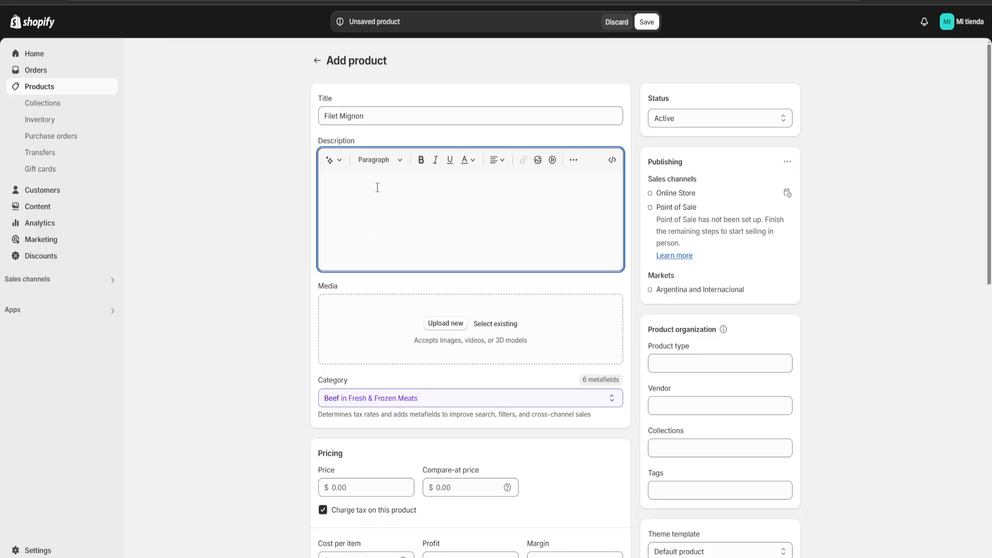
key("ctrl+v")
left_click(251, 224)
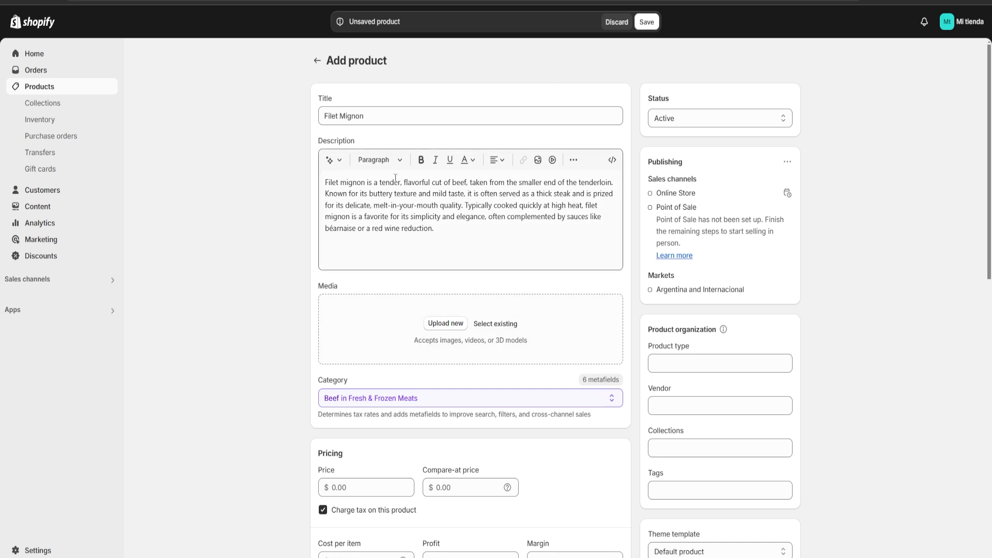
Step: Set the product's price to $20.00
scroll(395, 179, "down", 6)
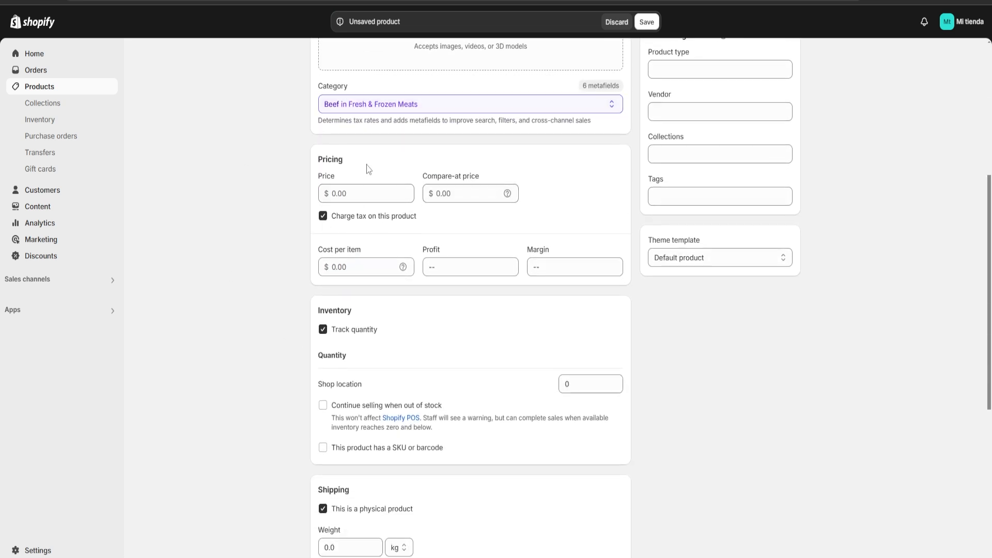
left_click(363, 193)
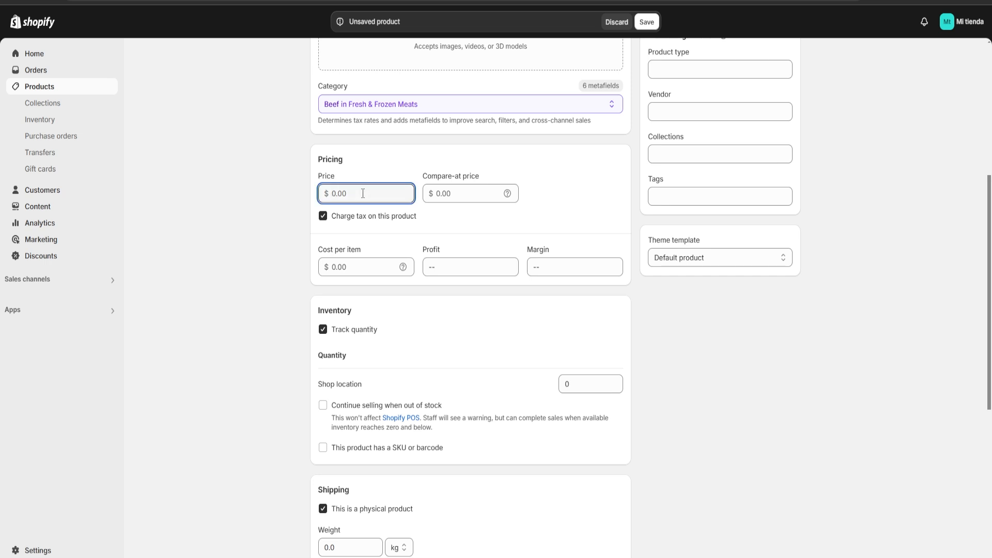
type("220")
left_click(405, 162)
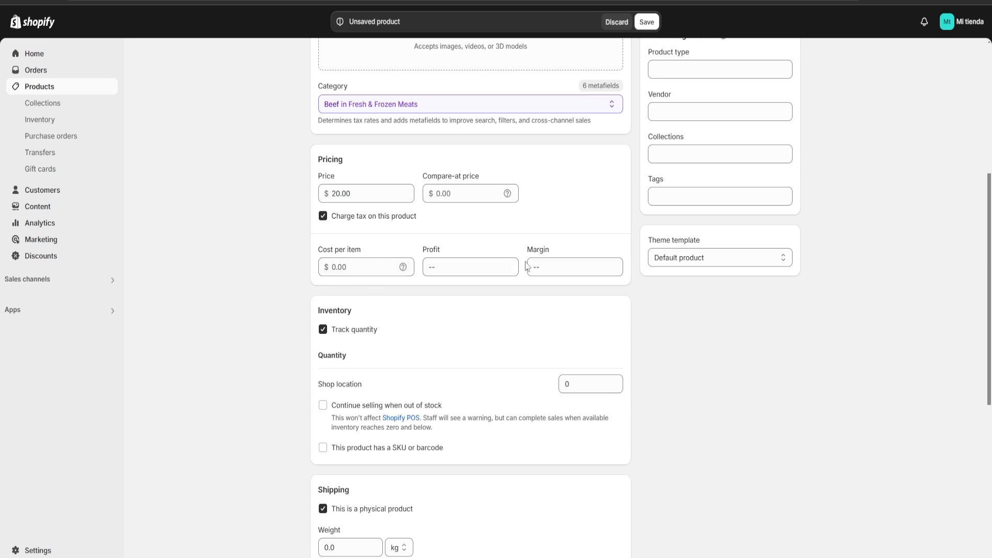
Step: Set the product's cost per item to $15.00 and check the calculated profit and margin
left_click(357, 262)
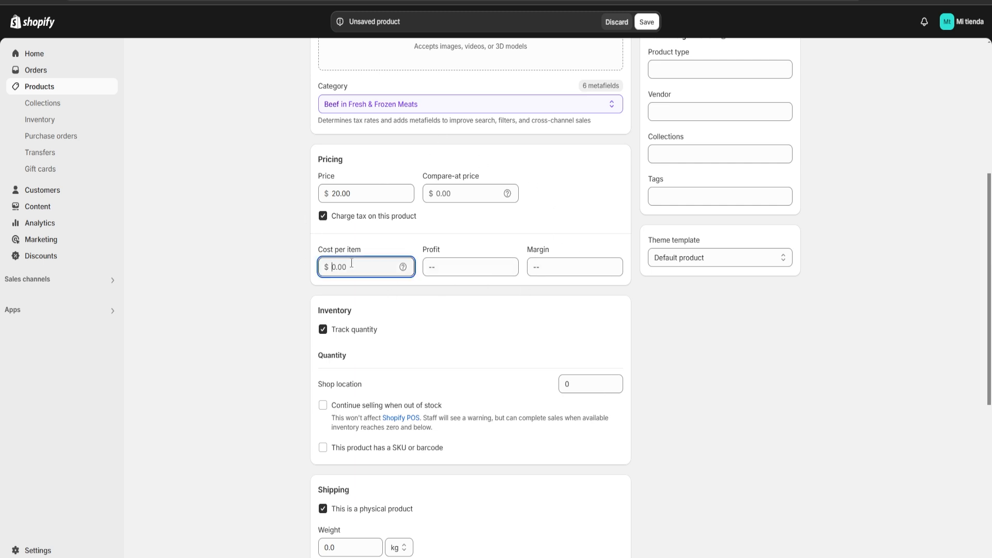
type("15")
left_click_drag(466, 268, 433, 263)
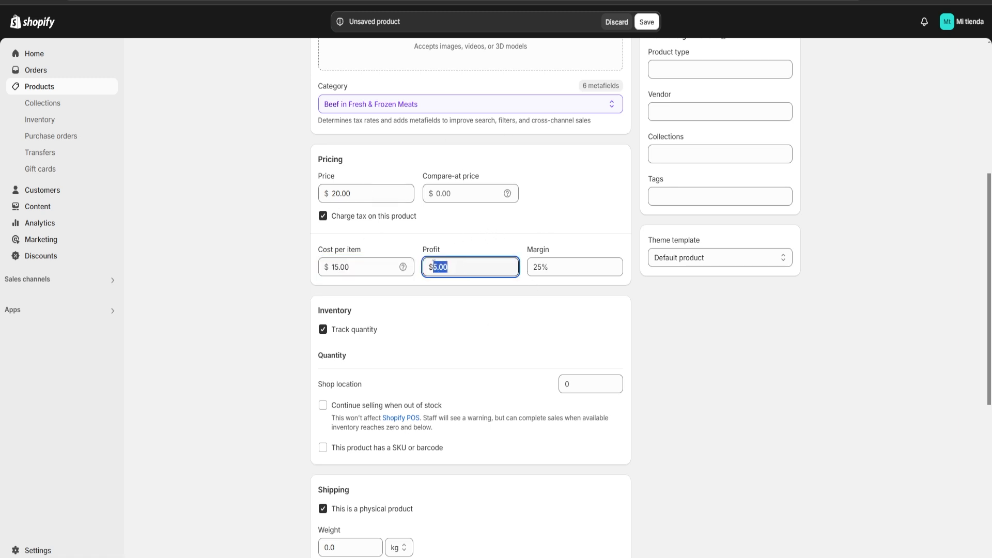
left_click_drag(529, 267, 557, 268)
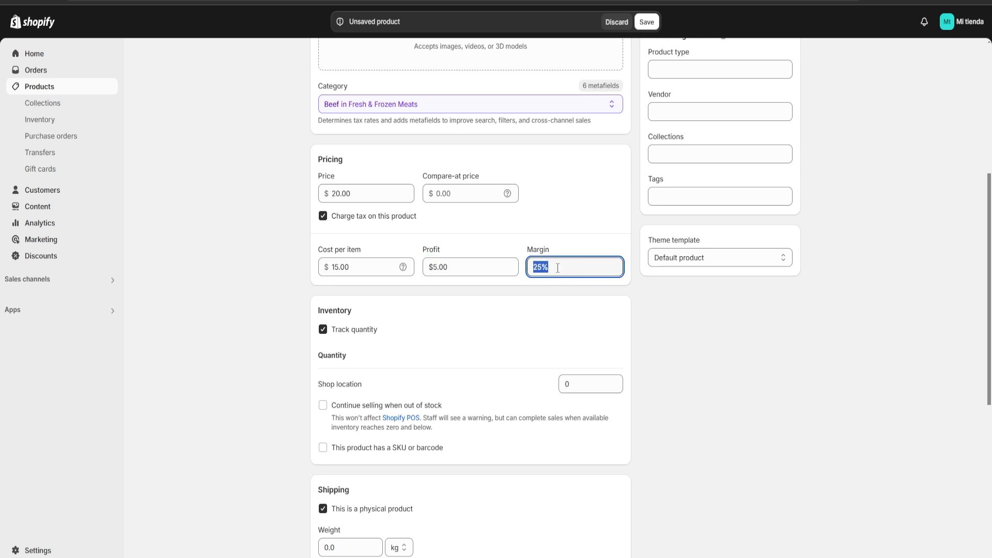
left_click(559, 210)
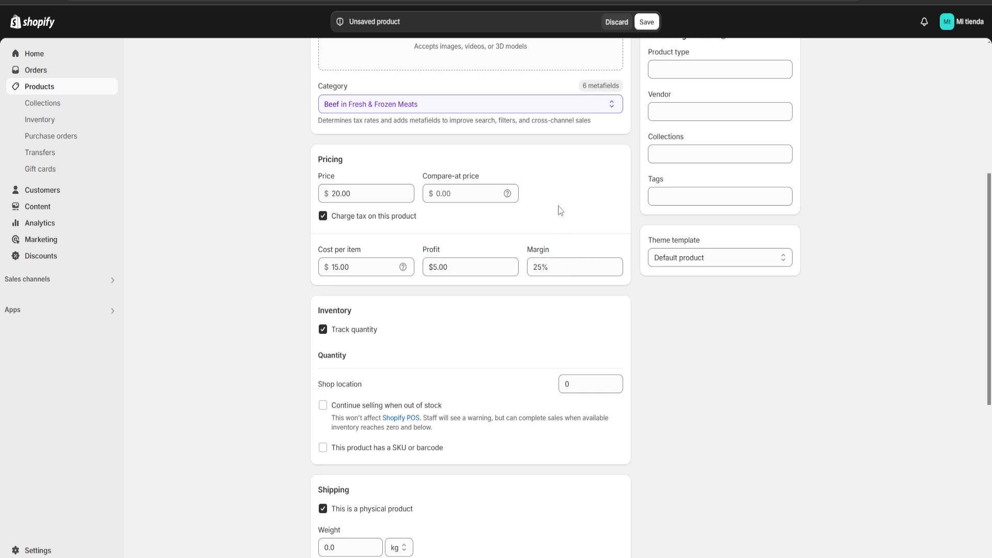
Step: Turn off quantity tracking in the product's inventory settings
scroll(510, 305, "down", 1)
scroll(401, 228, "down", 1)
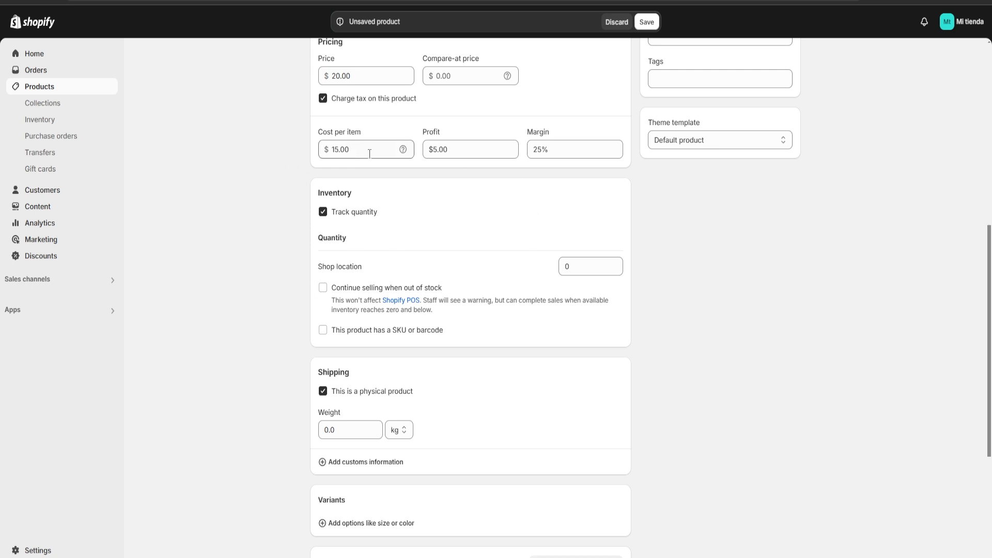
left_click(323, 213)
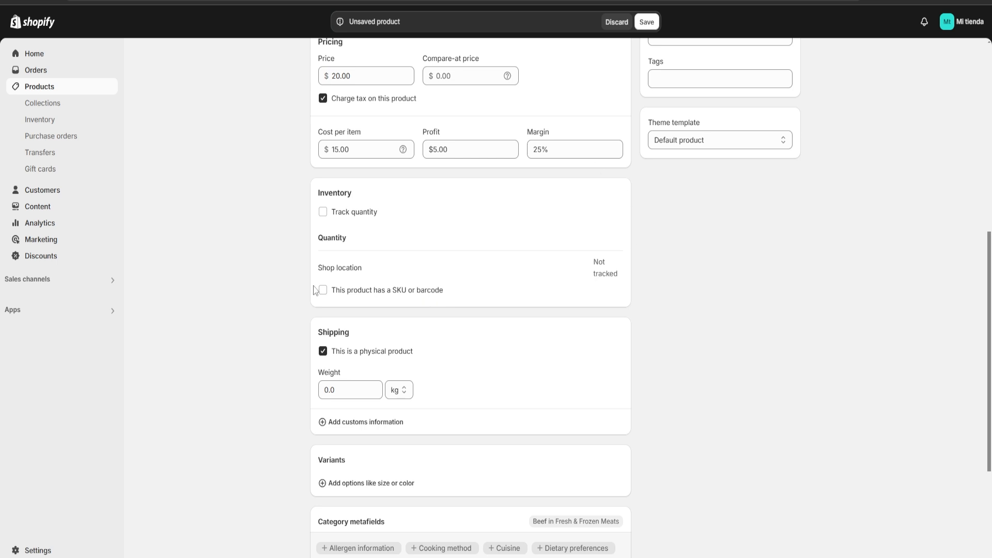
Step: Review the product's shipping, variants, category metafields and search engine listing sections
scroll(424, 261, "down", 3)
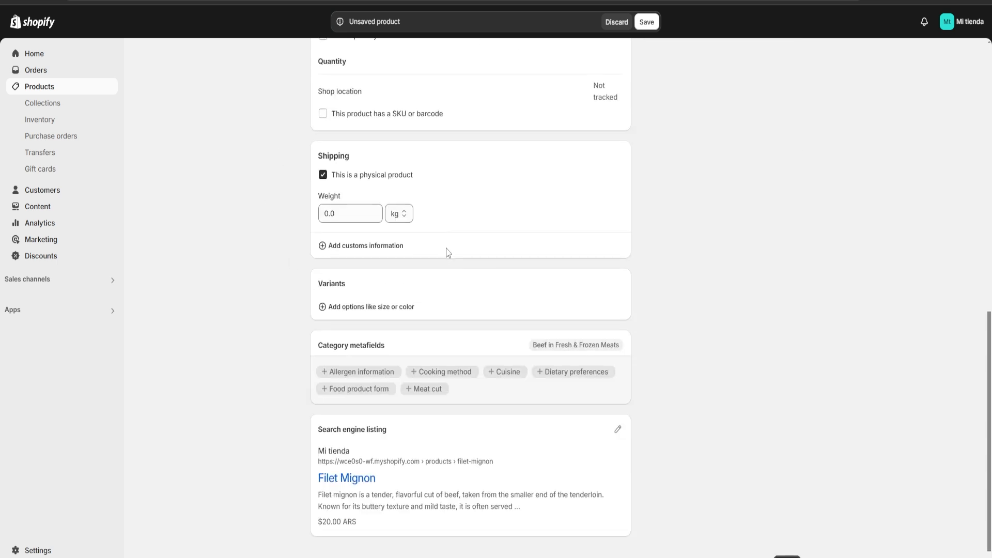
scroll(487, 228, "up", 2)
scroll(481, 222, "down", 1)
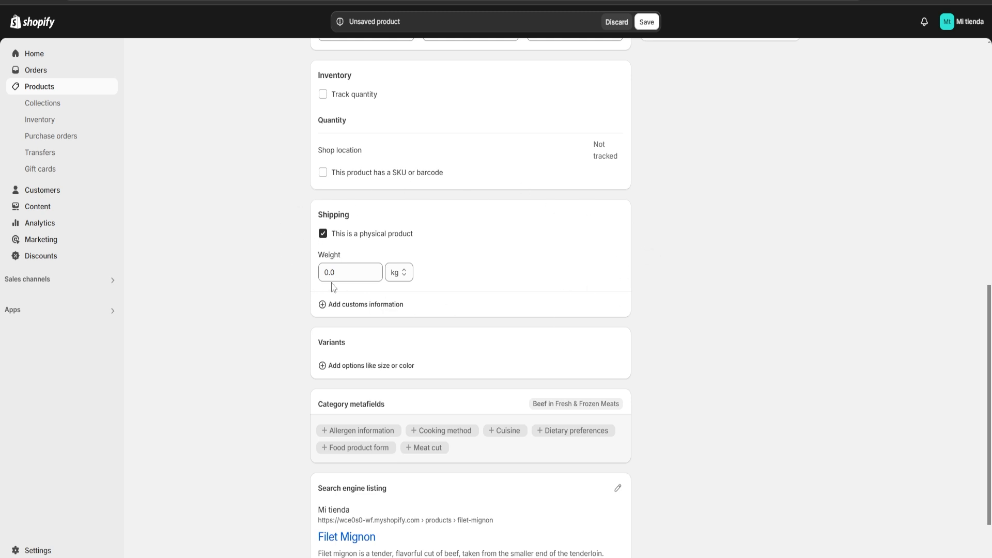
scroll(449, 348, "up", 1)
scroll(479, 316, "down", 2)
scroll(361, 210, "up", 2)
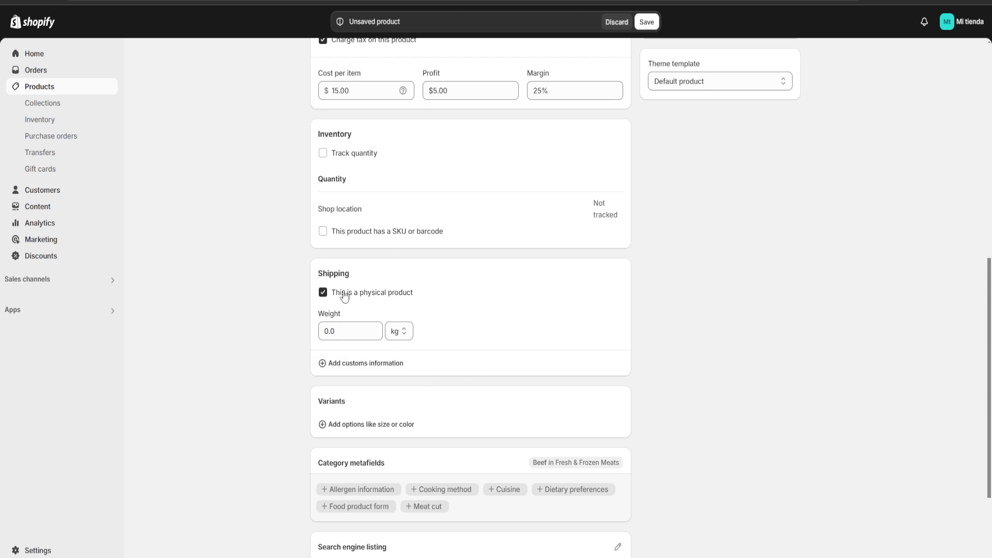
scroll(395, 307, "down", 2)
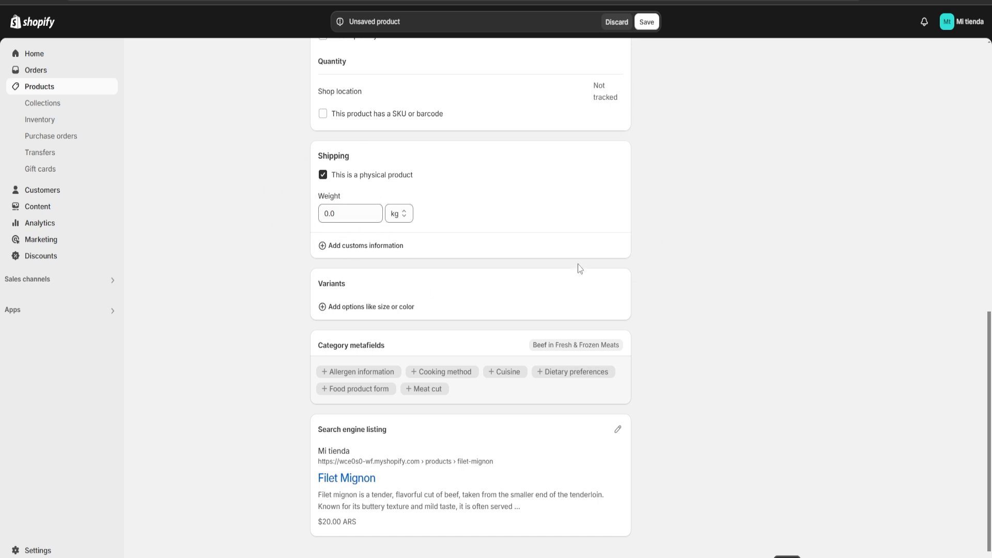
Step: Upload the photo of the steak with mashed potatoes and greens from the "imagenes random" folder on drive D as product media
scroll(293, 358, "up", 11)
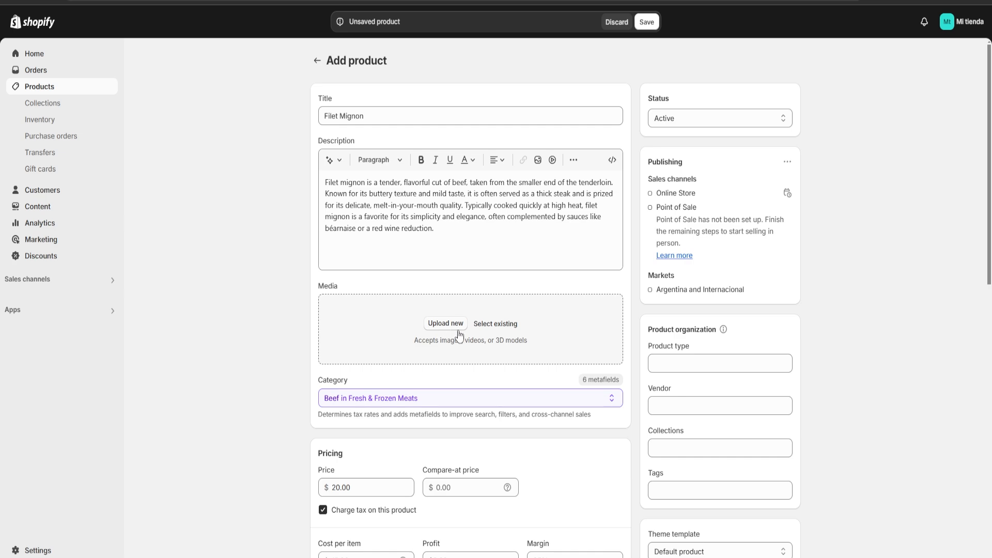
left_click(442, 325)
scroll(47, 161, "down", 2)
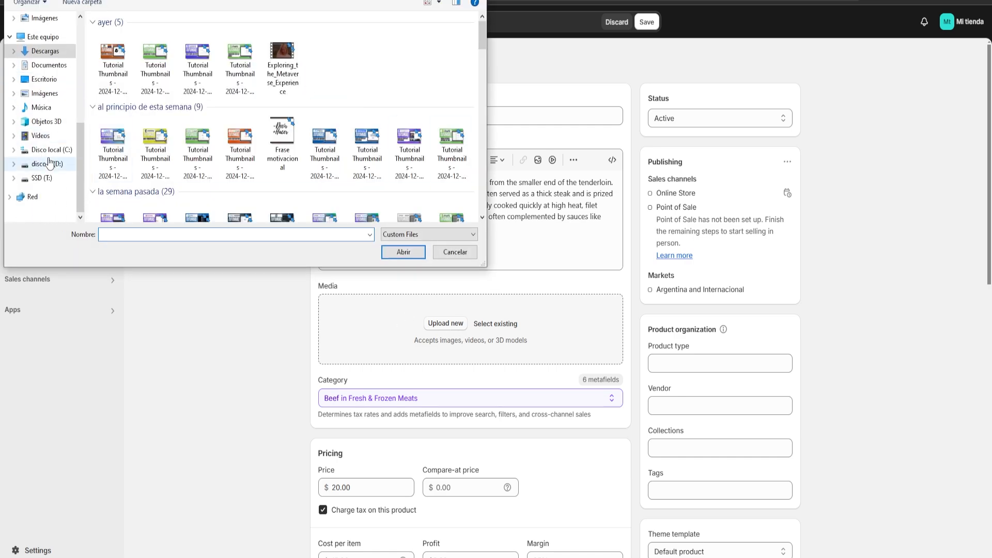
left_click(46, 163)
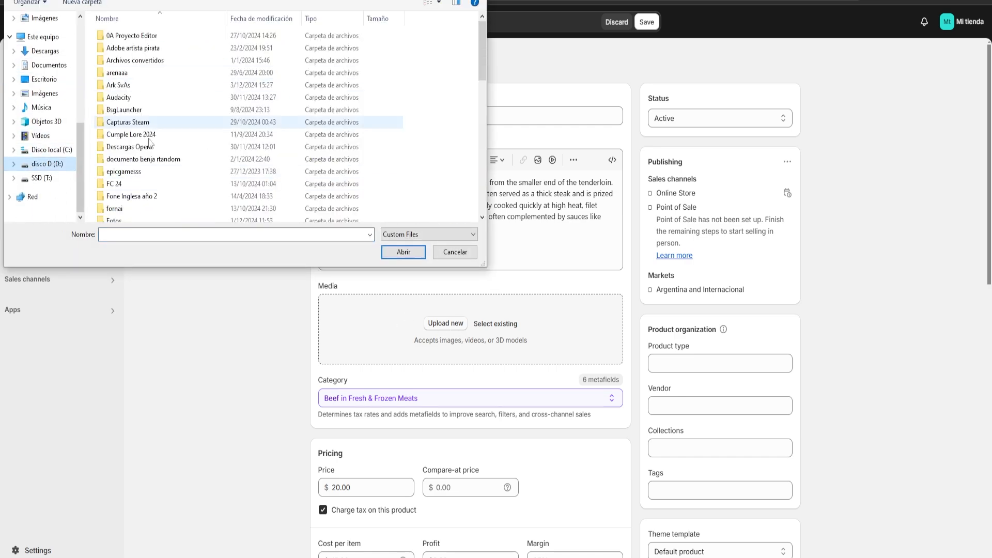
left_click(438, 115)
scroll(438, 114, "down", 7)
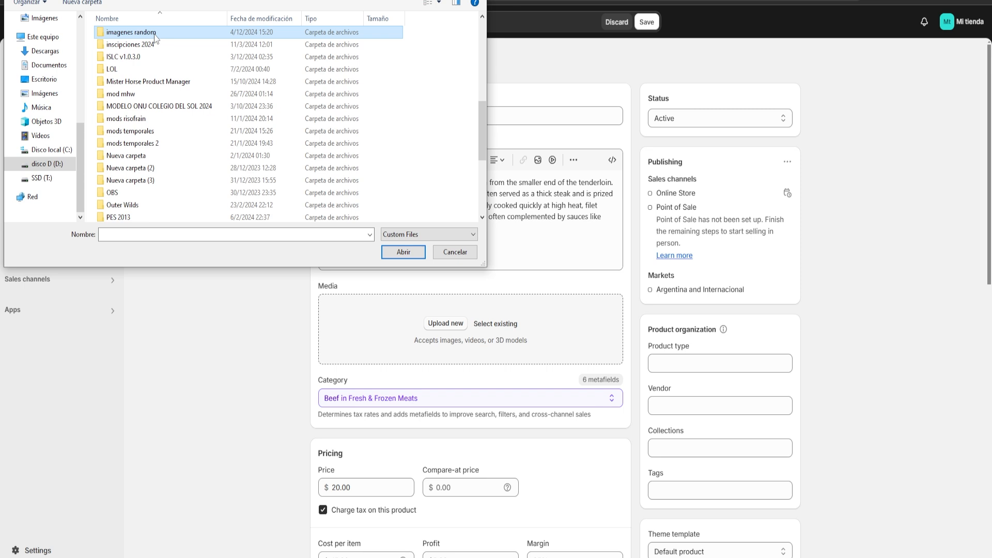
double_click(131, 32)
left_click(175, 46)
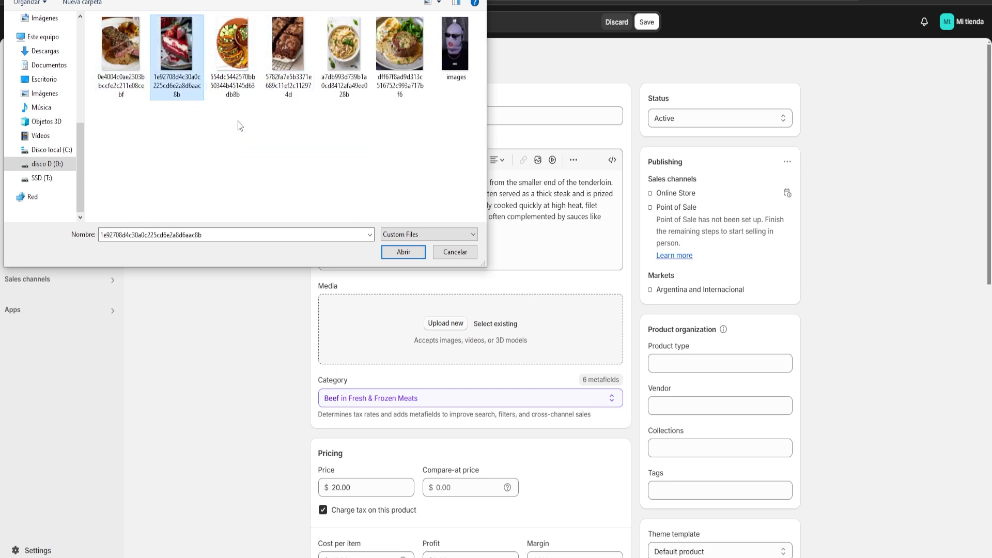
left_click(406, 69)
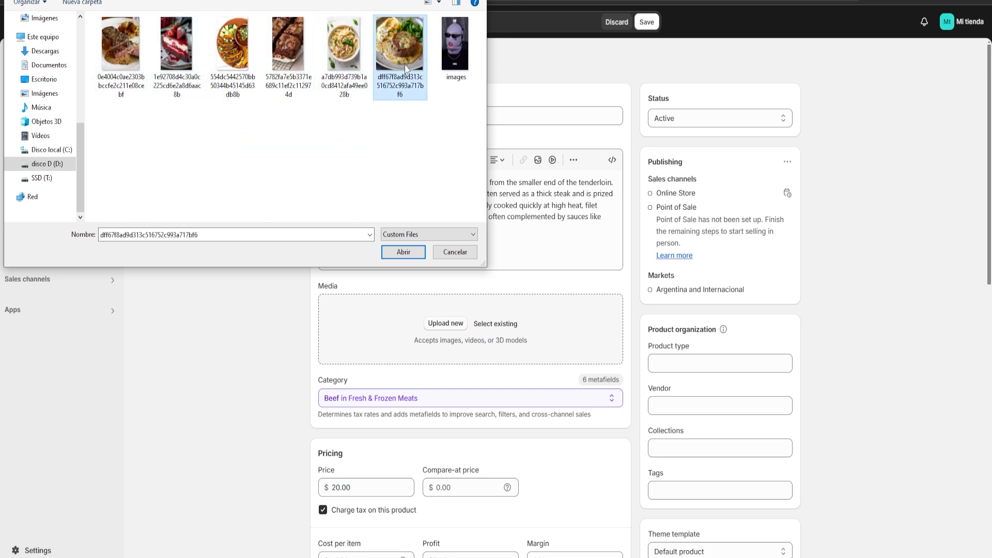
double_click(406, 68)
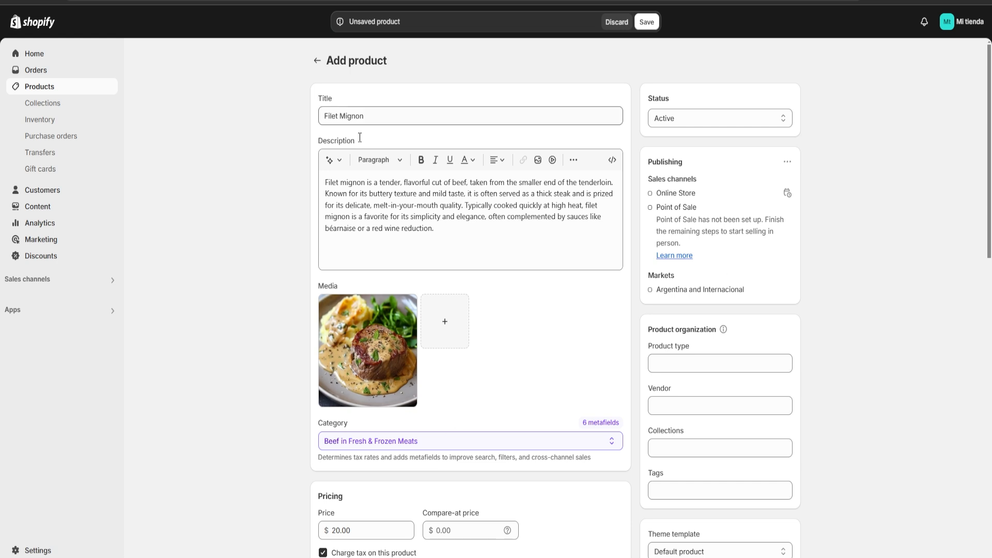
Step: Add the product to the "Página de inicio" collection in its organization details
scroll(748, 233, "down", 3)
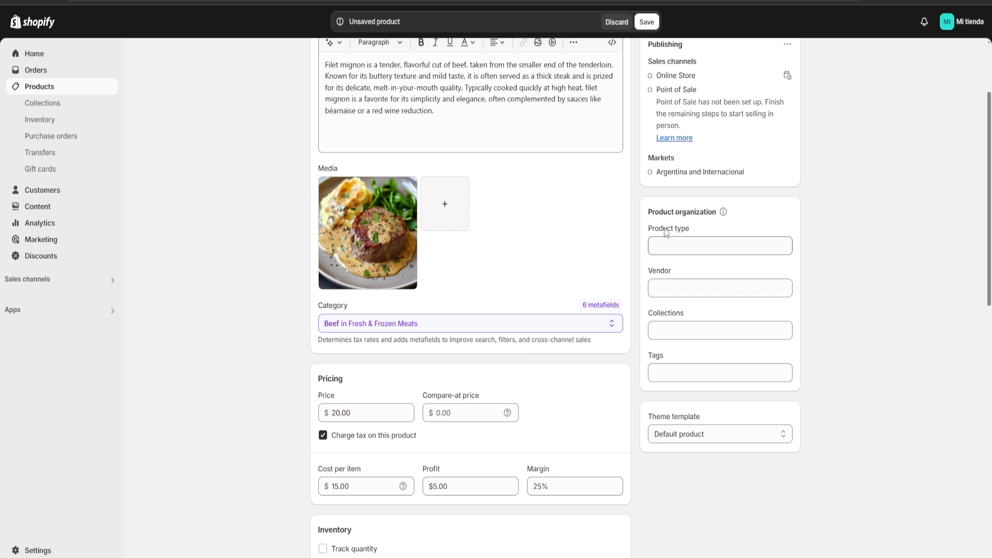
left_click(692, 284)
left_click(756, 331)
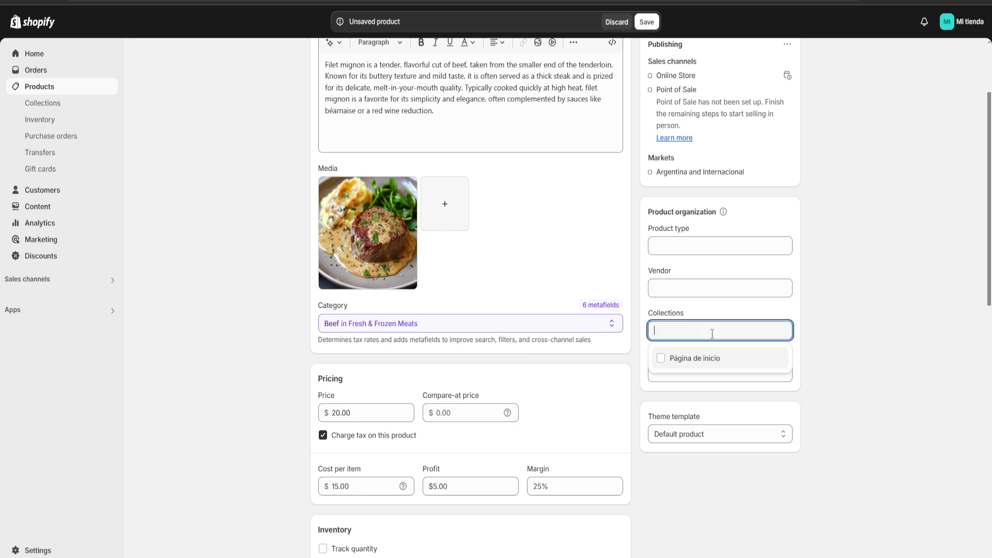
left_click(694, 382)
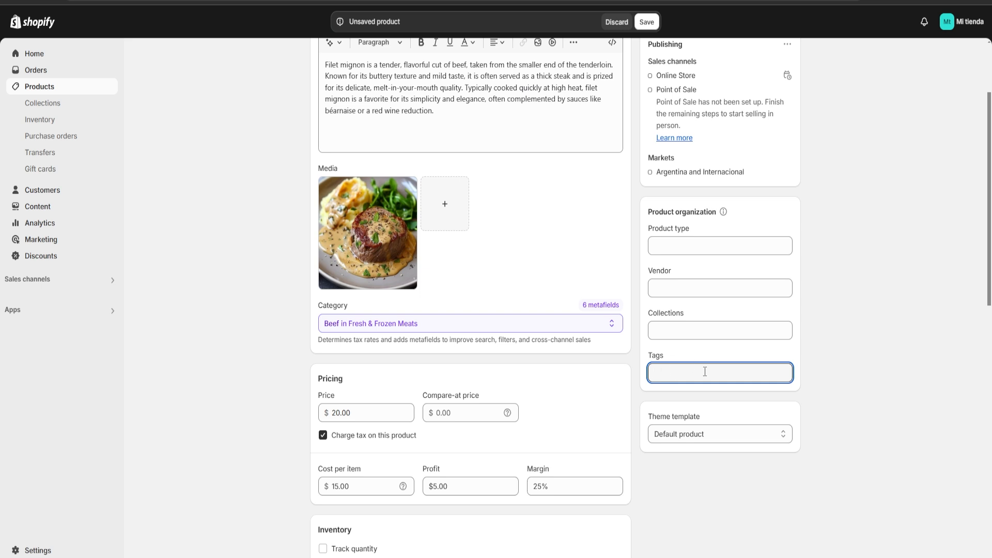
left_click(696, 331)
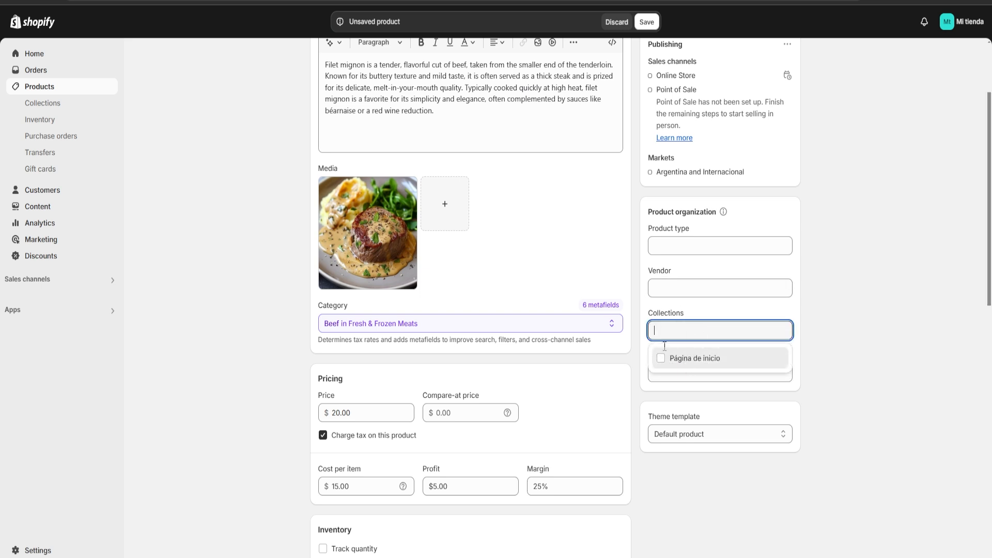
left_click(680, 358)
Step: Add the tags "Restaurant" and "Filet Mignon" to the product
left_click(735, 384)
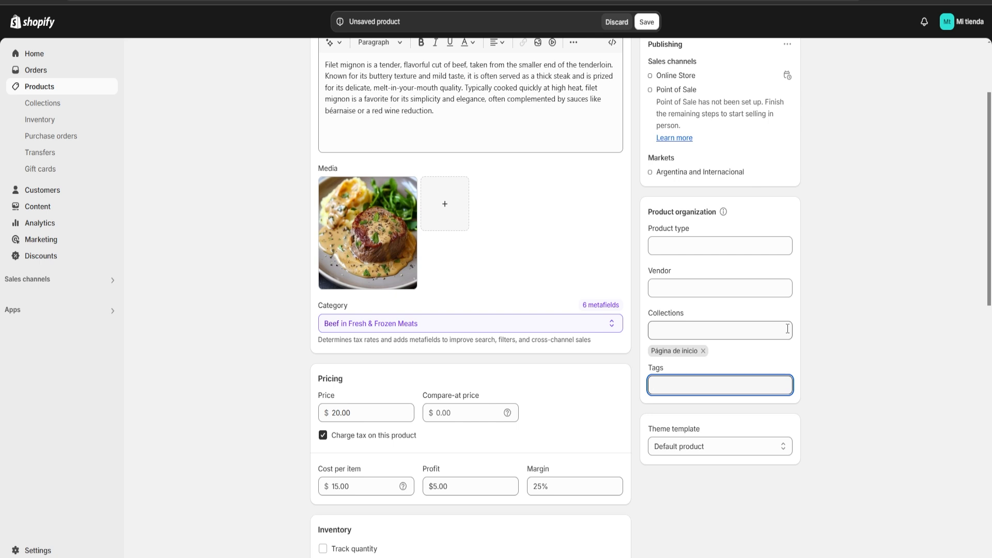
type("Restau")
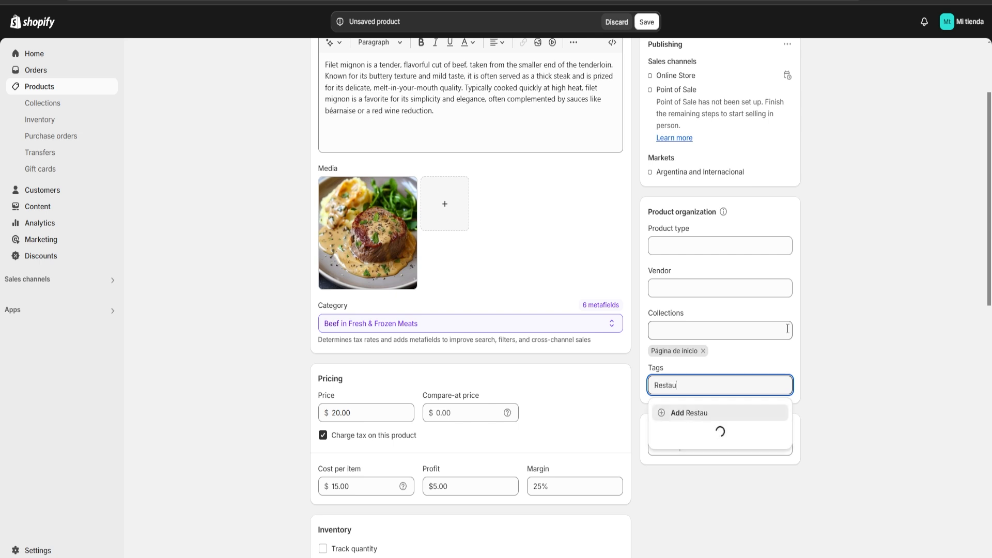
type("rant")
key("Return")
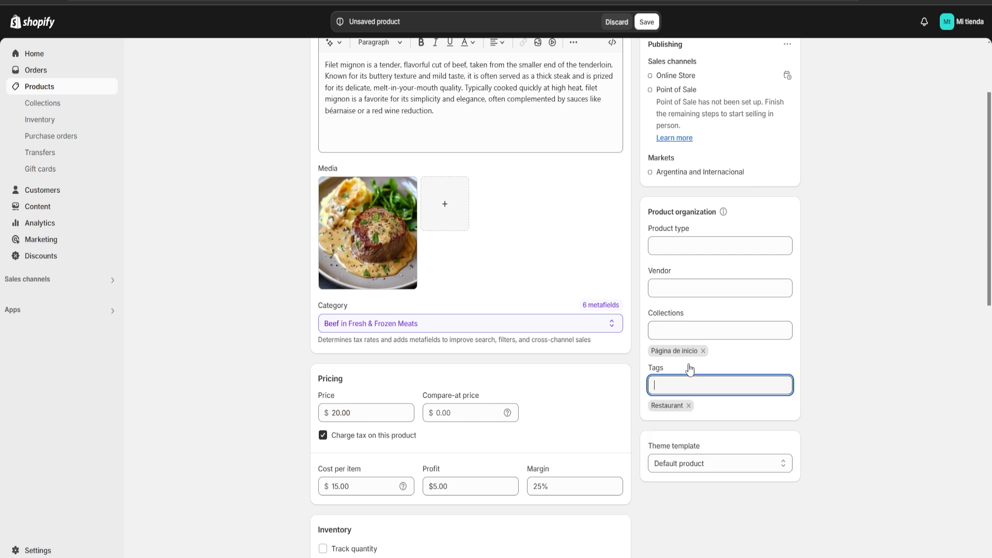
type("Filet Mignon")
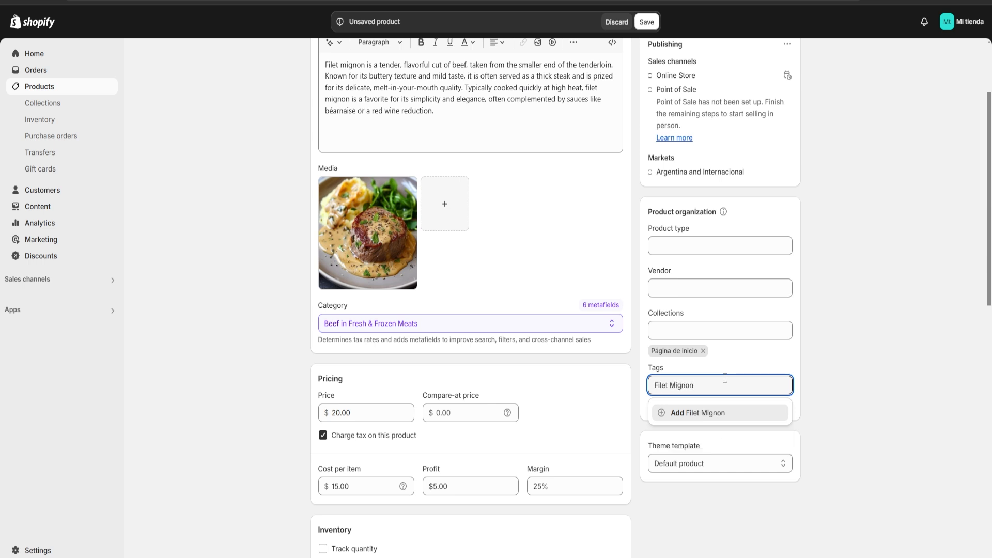
key("Return")
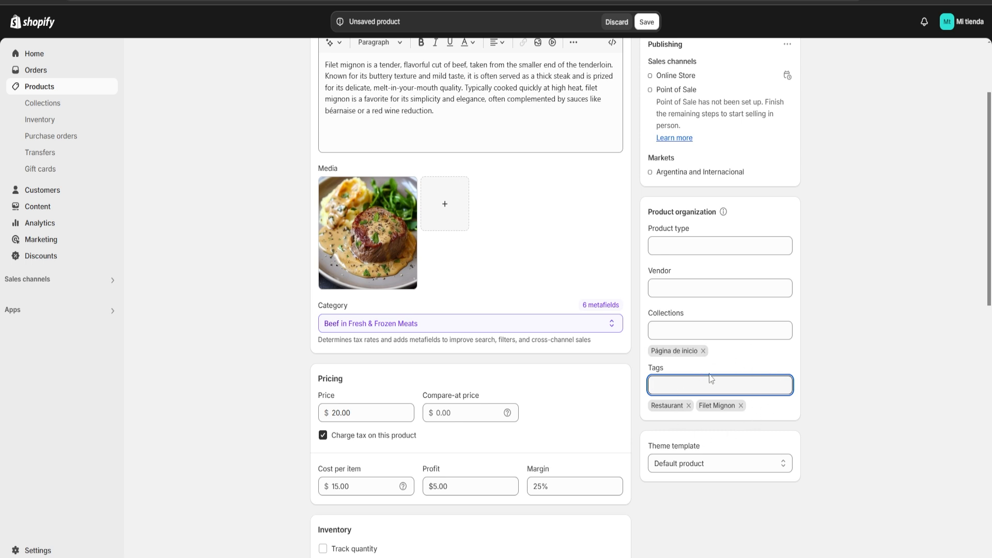
Step: Look over the completed Filet Mignon form and save the product
scroll(516, 397, "up", 3)
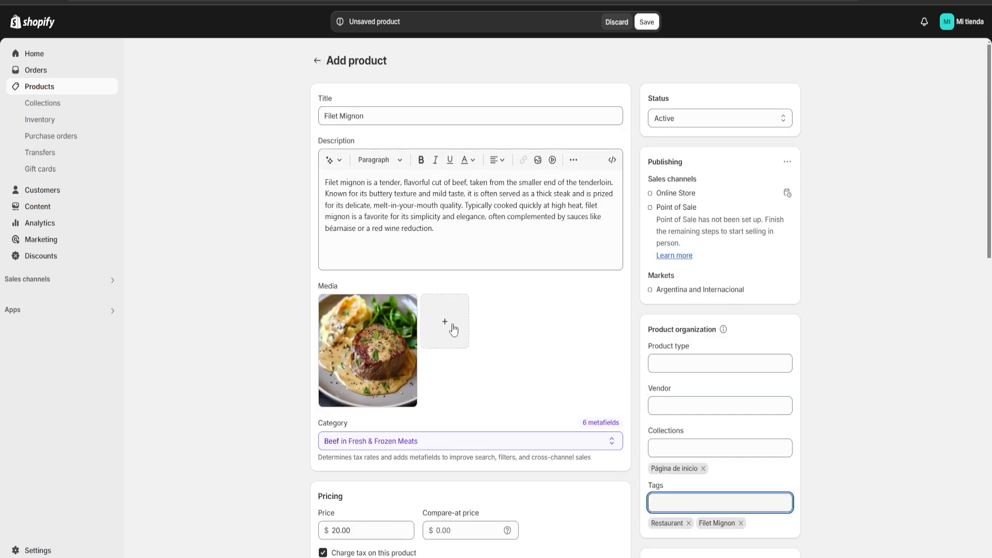
scroll(522, 232, "down", 15)
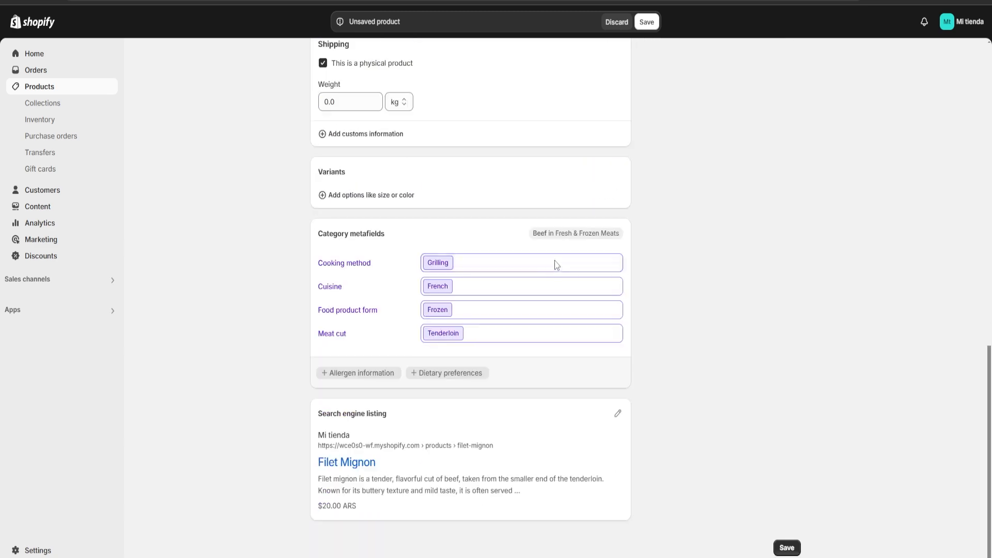
left_click(787, 549)
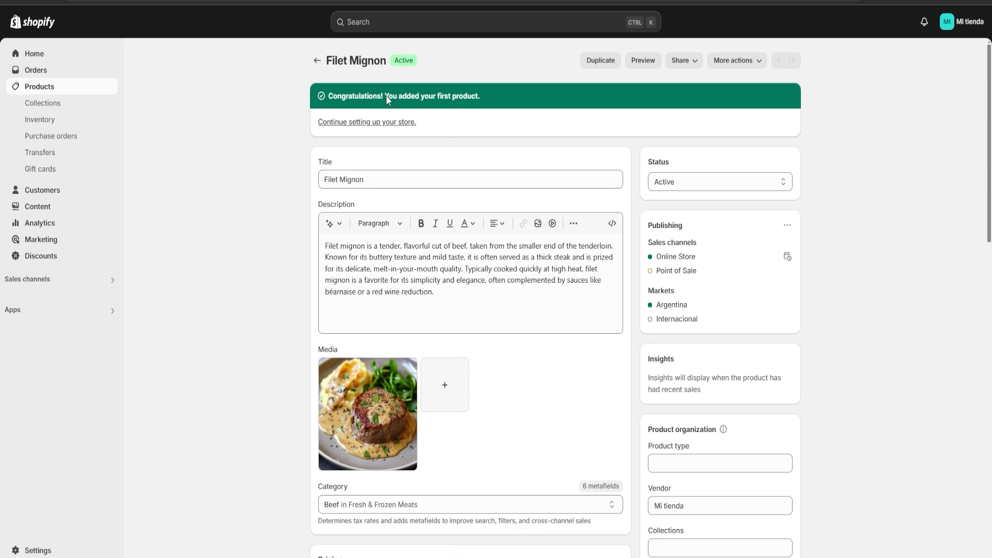
left_click_drag(382, 96, 499, 103)
left_click(498, 97)
Step: Return to the product list and open the themes of the Online Store sales channel
left_click(318, 60)
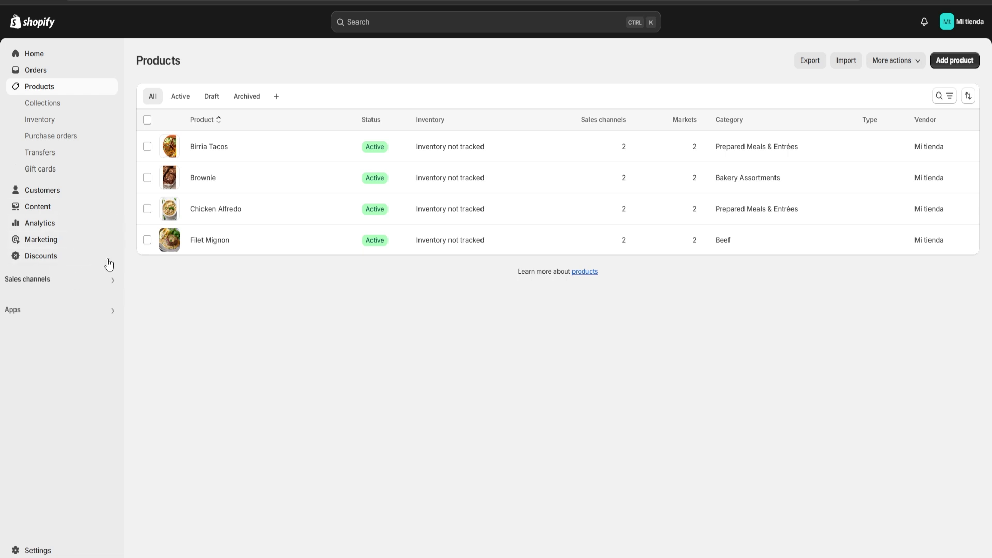
left_click(85, 282)
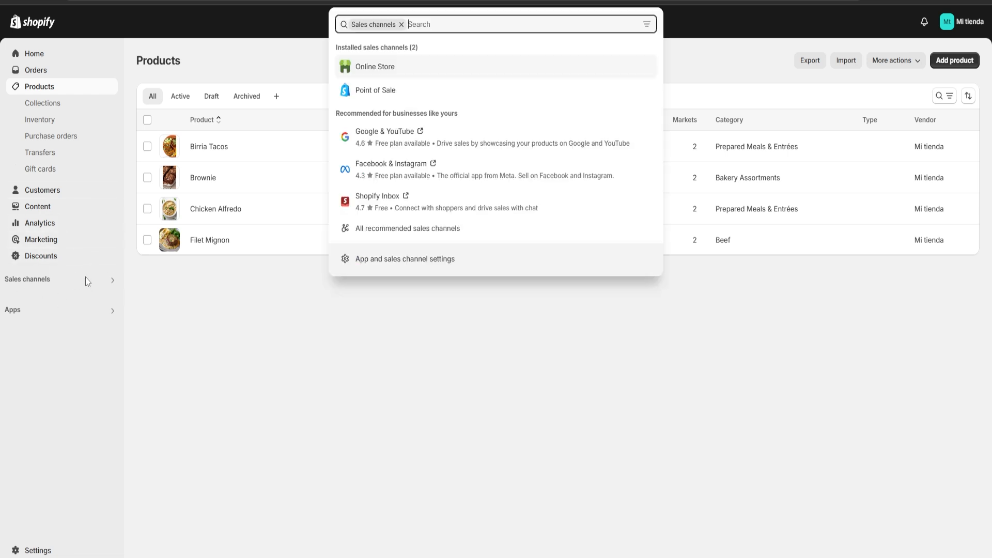
left_click(369, 69)
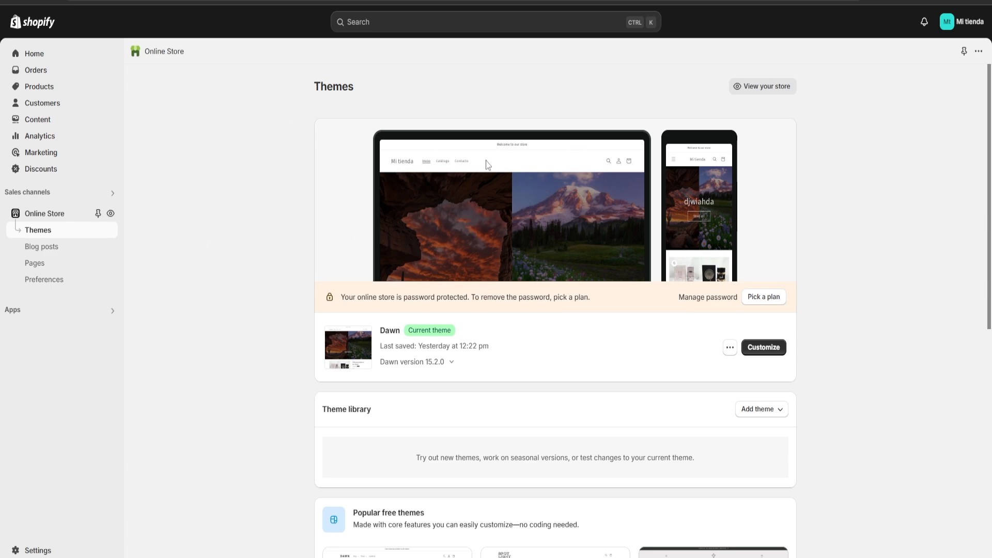
Step: Look through the popular free themes and browse the designs and prices offered in the Shopify Theme Store
scroll(491, 164, "down", 8)
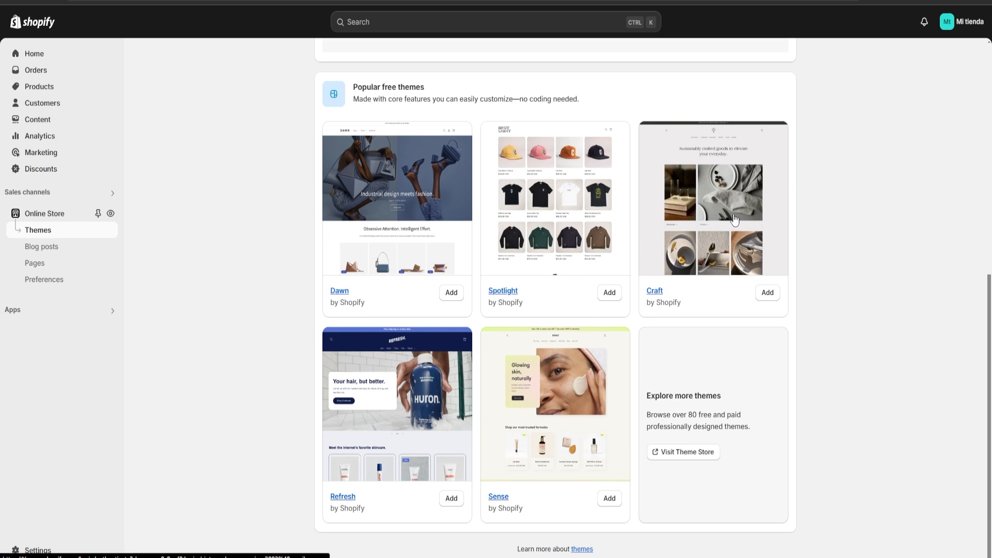
scroll(534, 140, "up", 8)
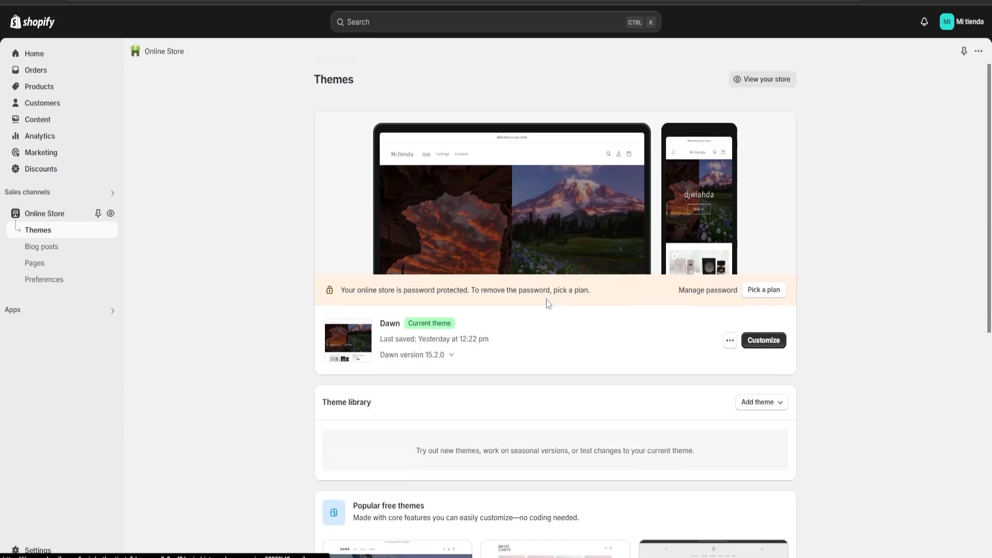
scroll(579, 206, "down", 8)
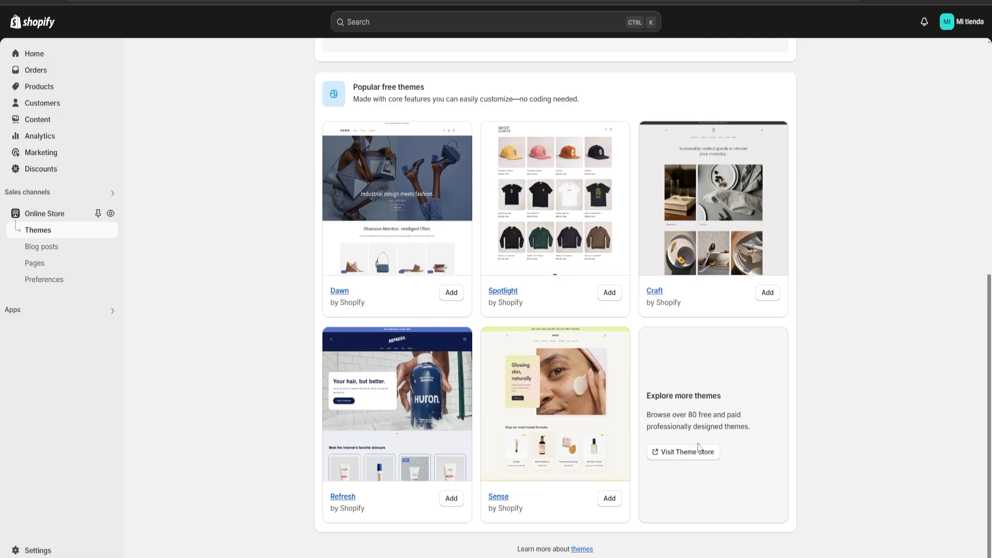
left_click(672, 453)
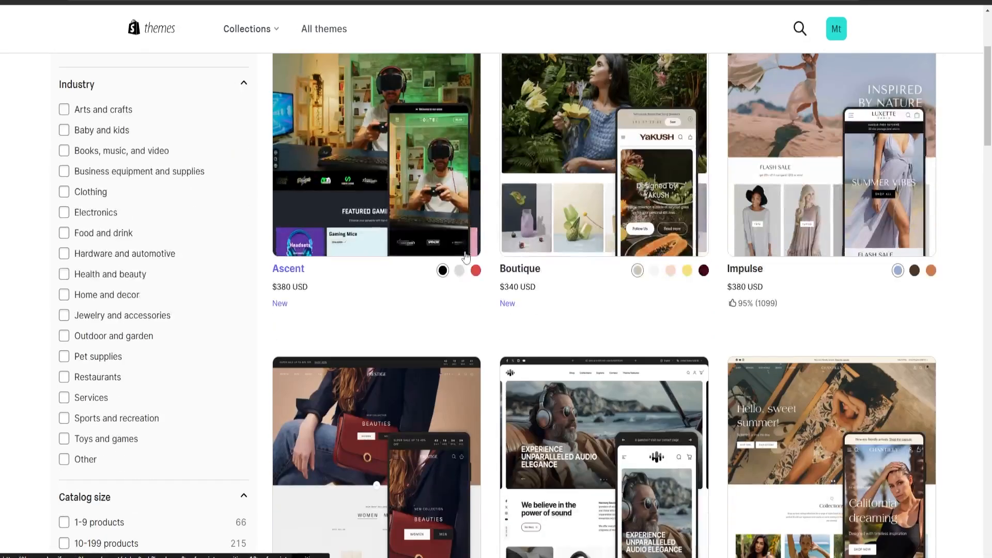
scroll(476, 280, "down", 5)
scroll(383, 266, "down", 5)
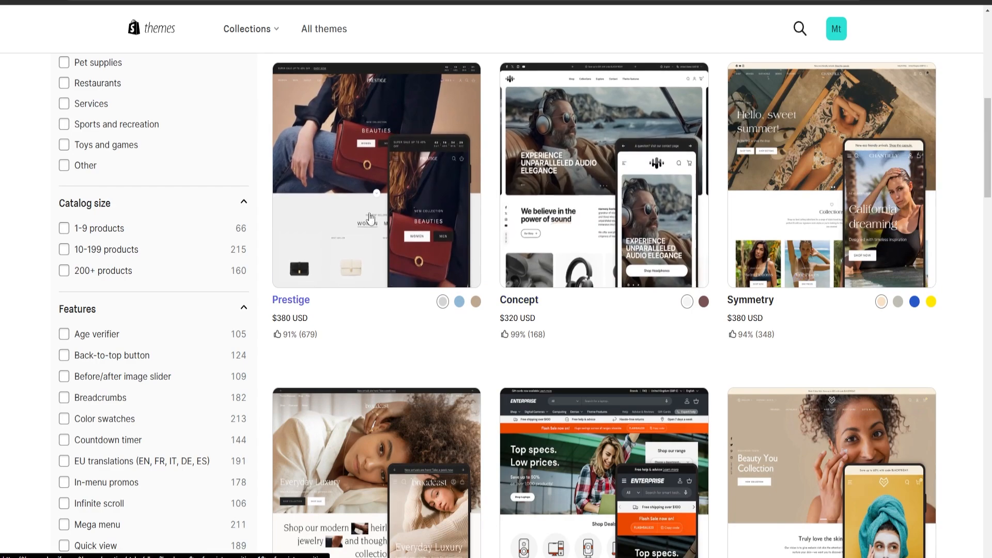
scroll(480, 232, "down", 4)
scroll(788, 236, "down", 4)
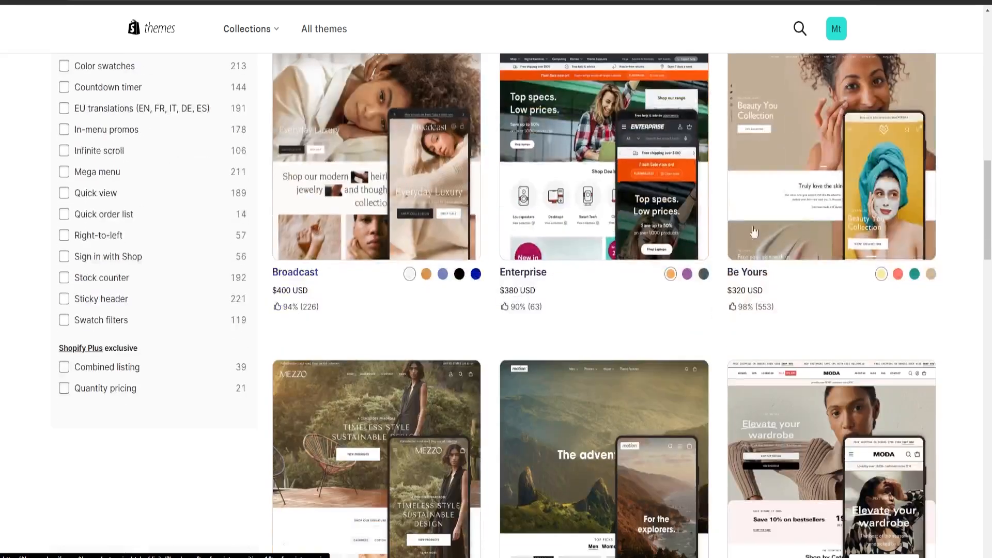
scroll(788, 236, "down", 3)
scroll(593, 337, "down", 5)
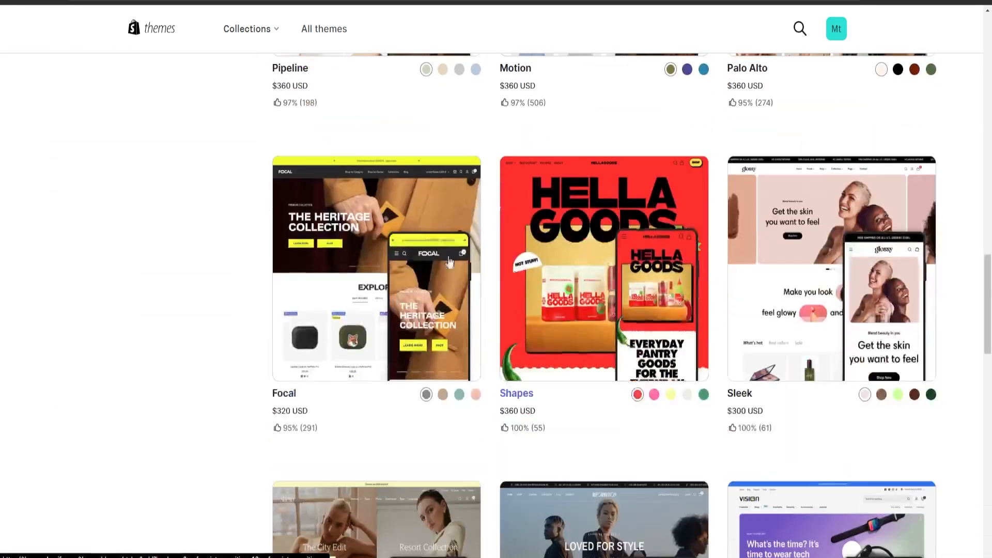
scroll(534, 345, "up", 3)
scroll(533, 345, "down", 8)
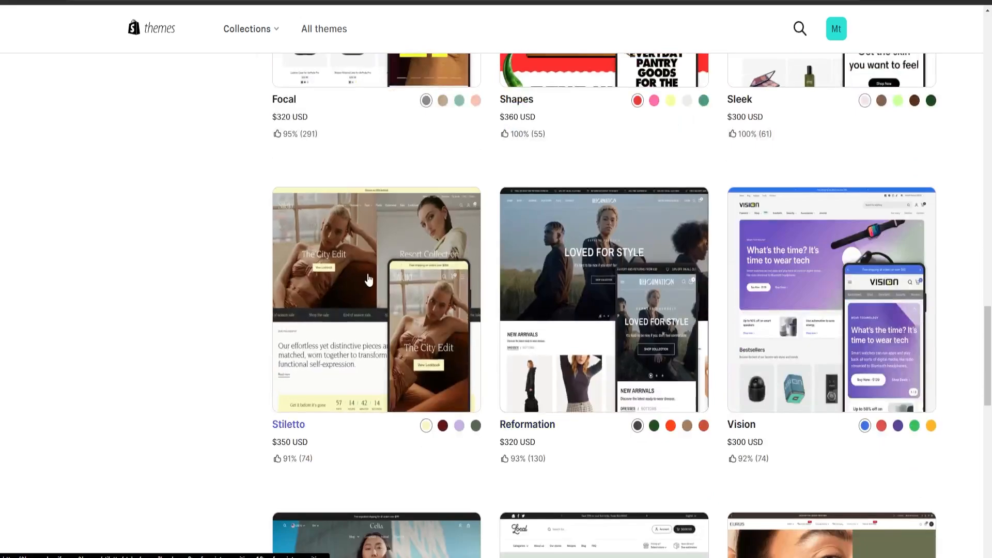
scroll(367, 281, "down", 4)
scroll(824, 362, "up", 15)
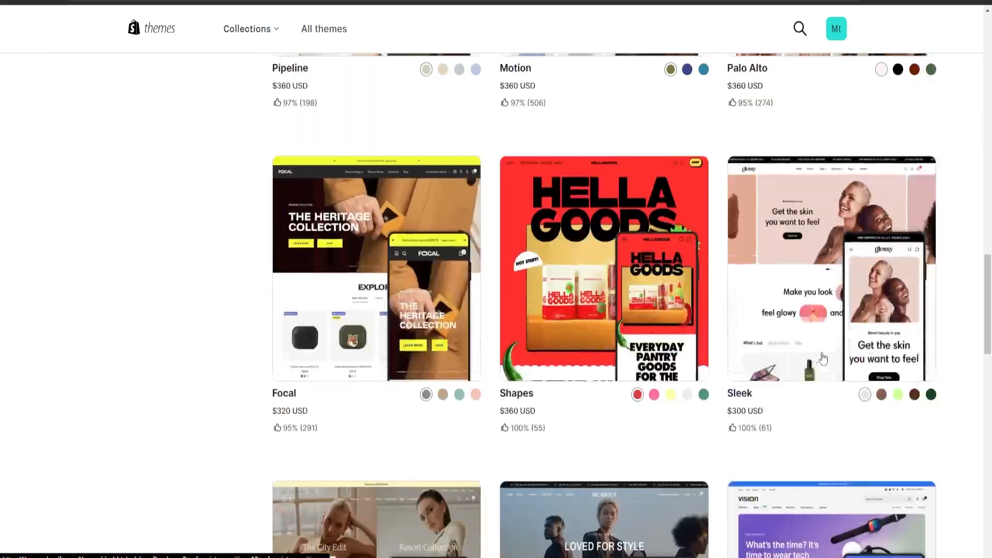
scroll(792, 383, "up", 5)
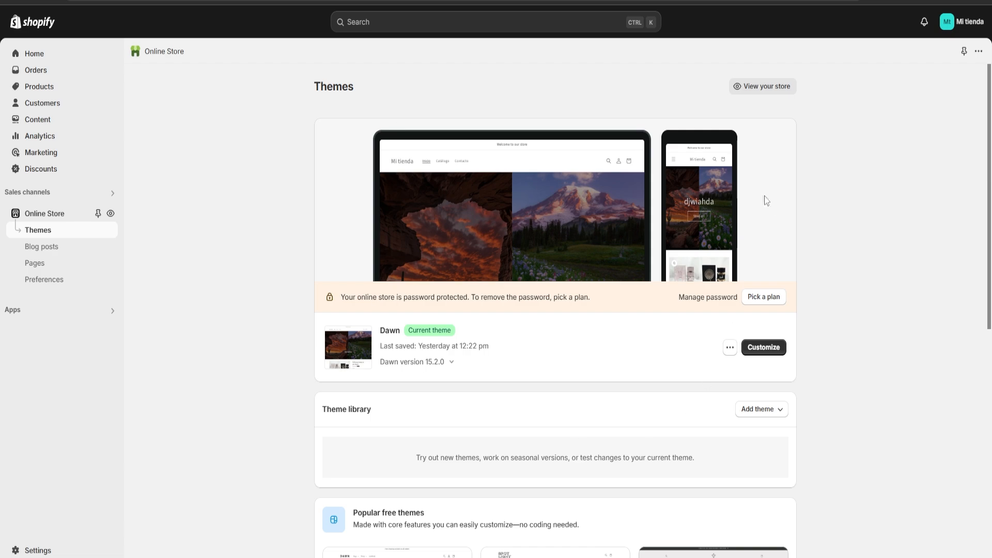
Step: Customize the Dawn theme, setting the home page image banner's first image to the library photo of the steak with mashed potatoes
left_click(765, 349)
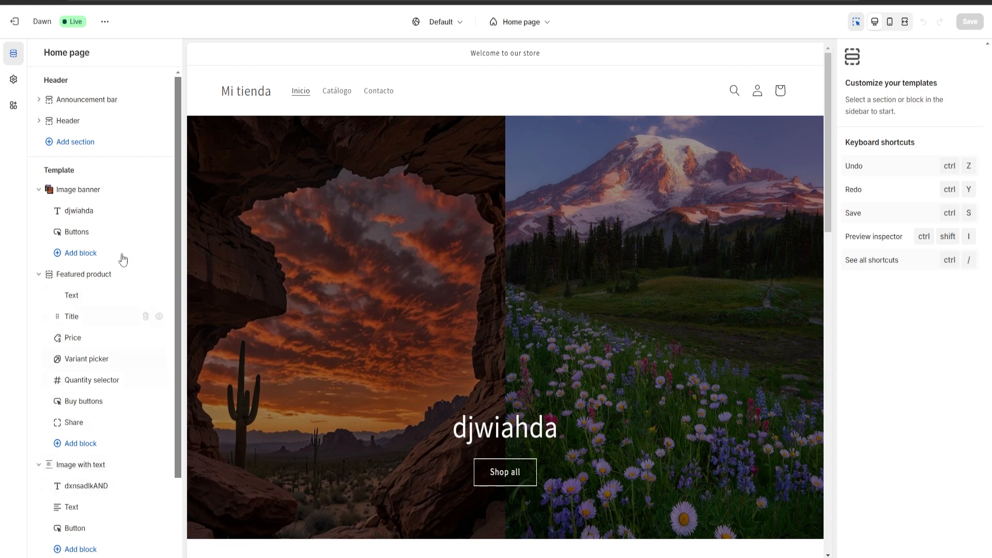
left_click(648, 287)
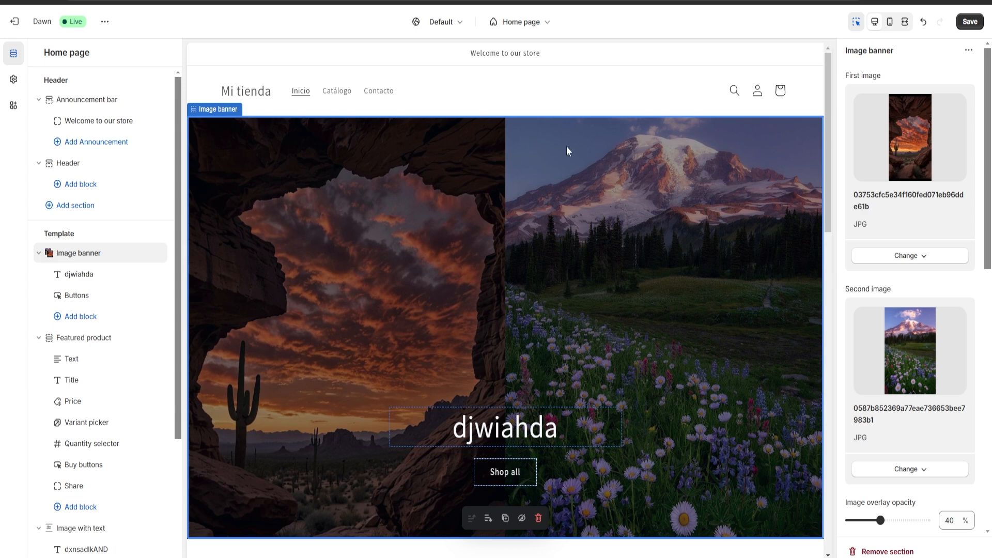
left_click(916, 261)
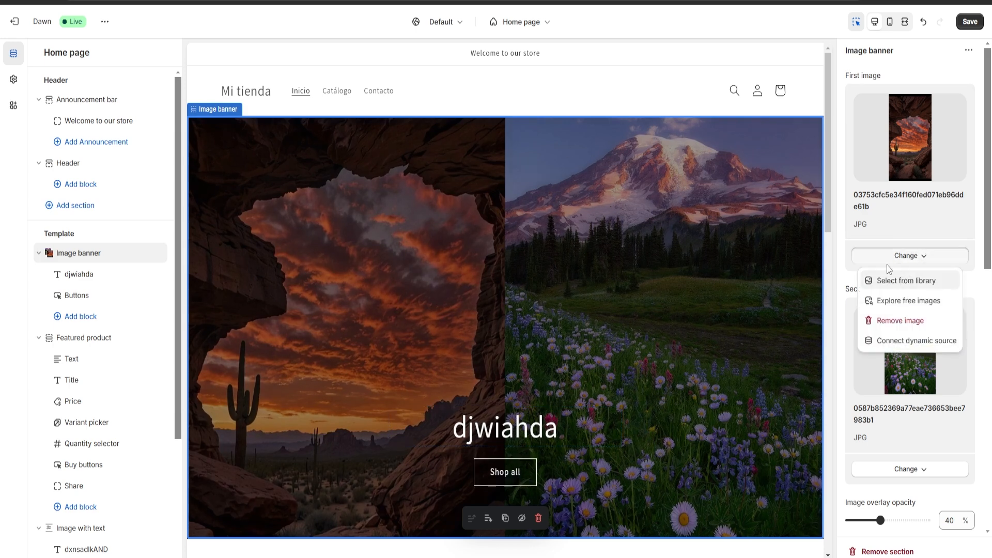
left_click(909, 282)
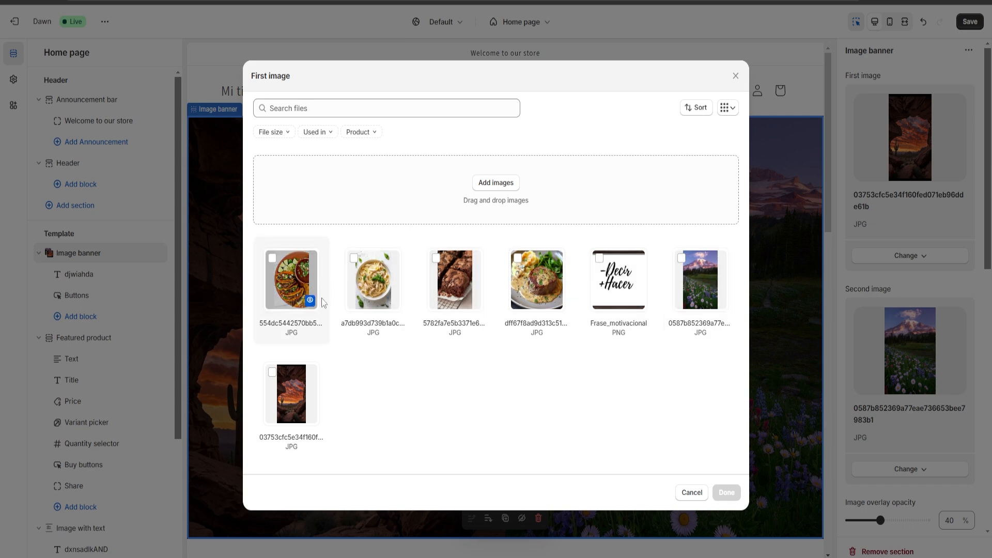
left_click(528, 300)
left_click(726, 492)
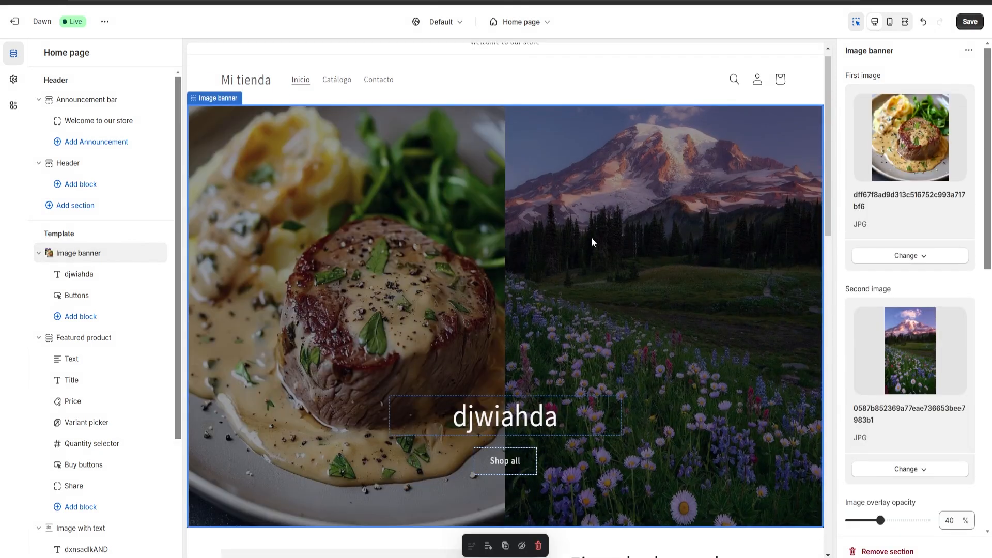
Step: Replace the image banner's second image with the library photo of the creamy pasta bowl with basil
scroll(929, 310, "down", 1)
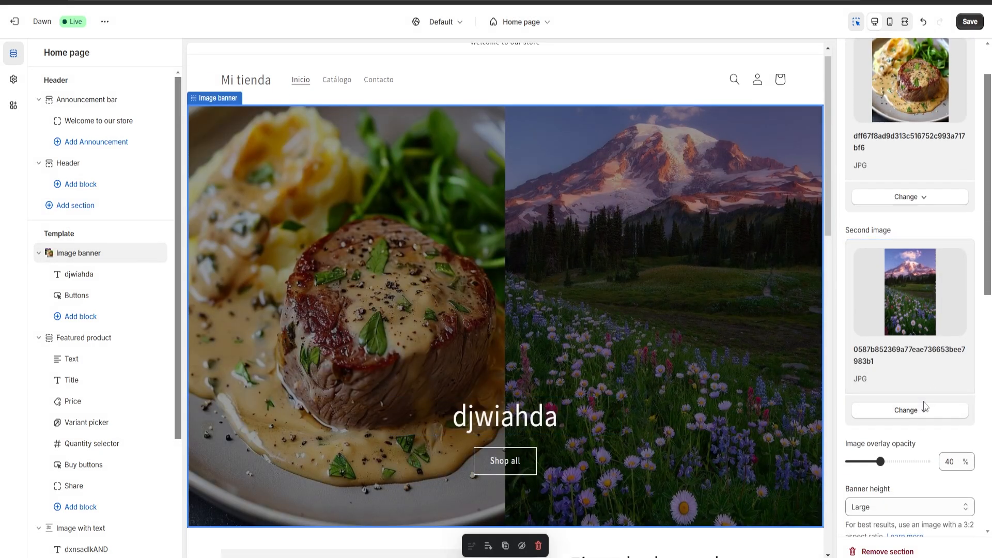
left_click(911, 410)
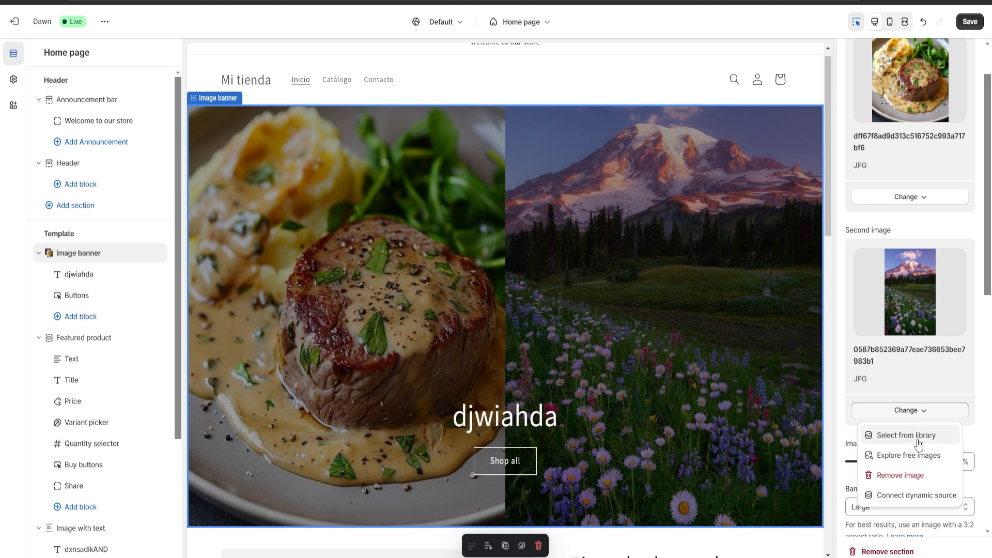
left_click(906, 435)
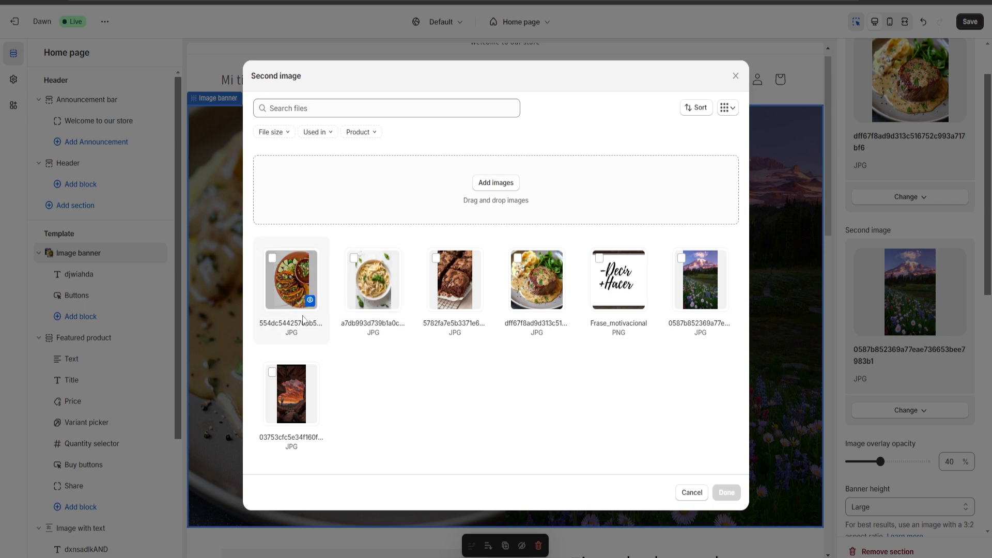
left_click(366, 289)
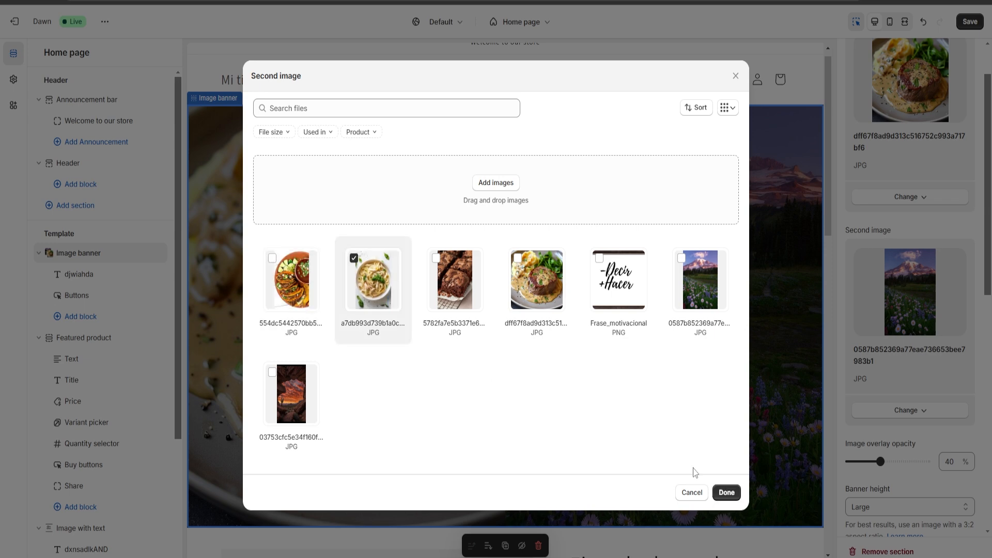
left_click(727, 493)
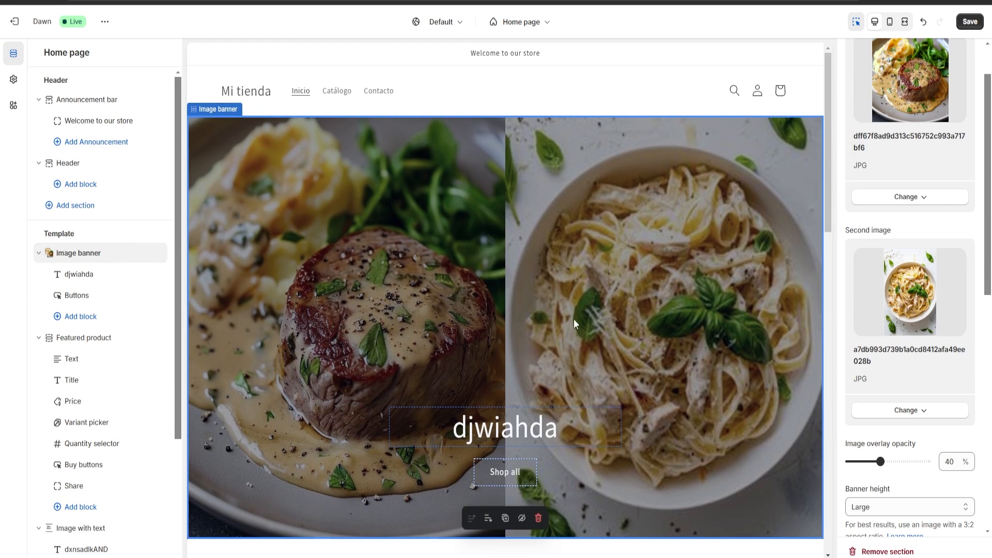
Step: Replace the image banner's heading text with "Welcome To My restaurant"
left_click(500, 427)
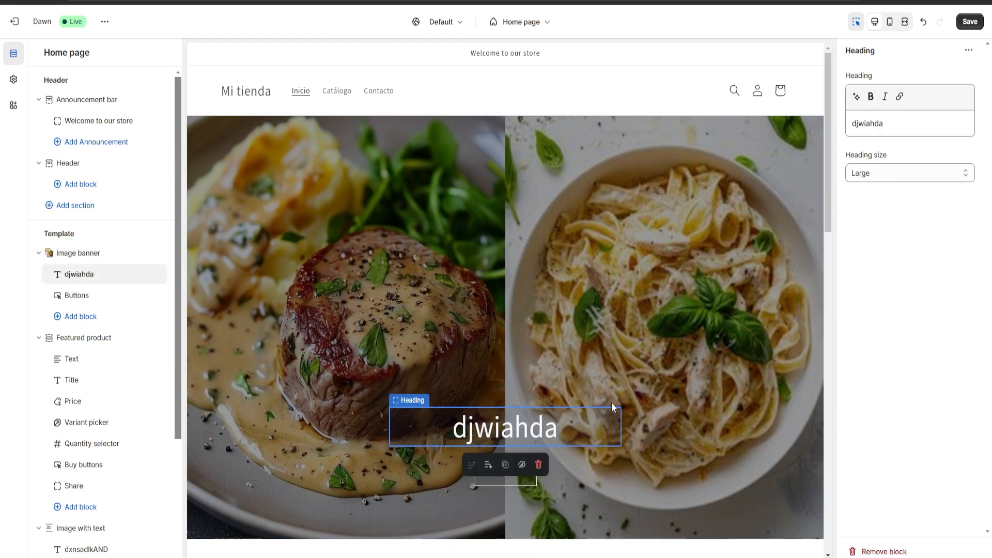
left_click_drag(894, 124, 759, 103)
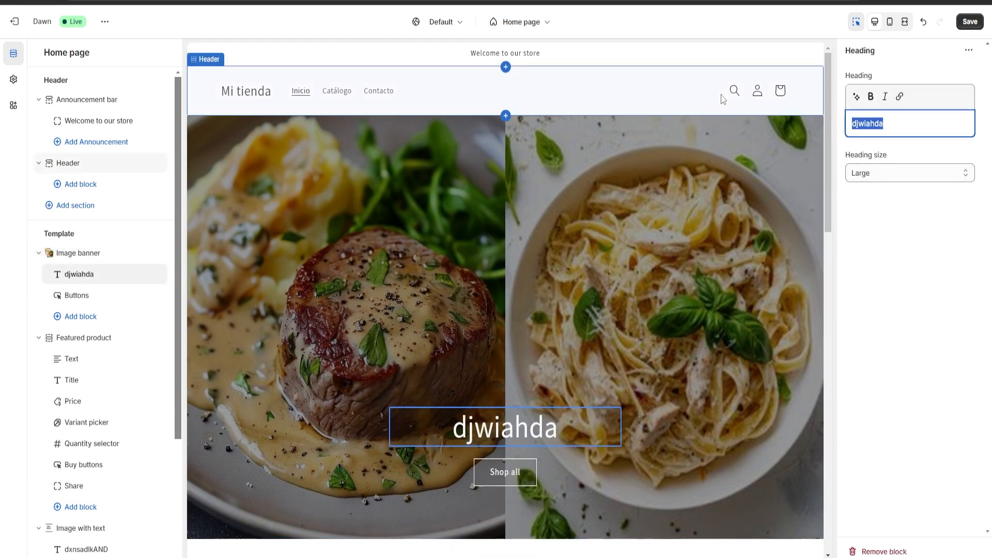
type("Welco")
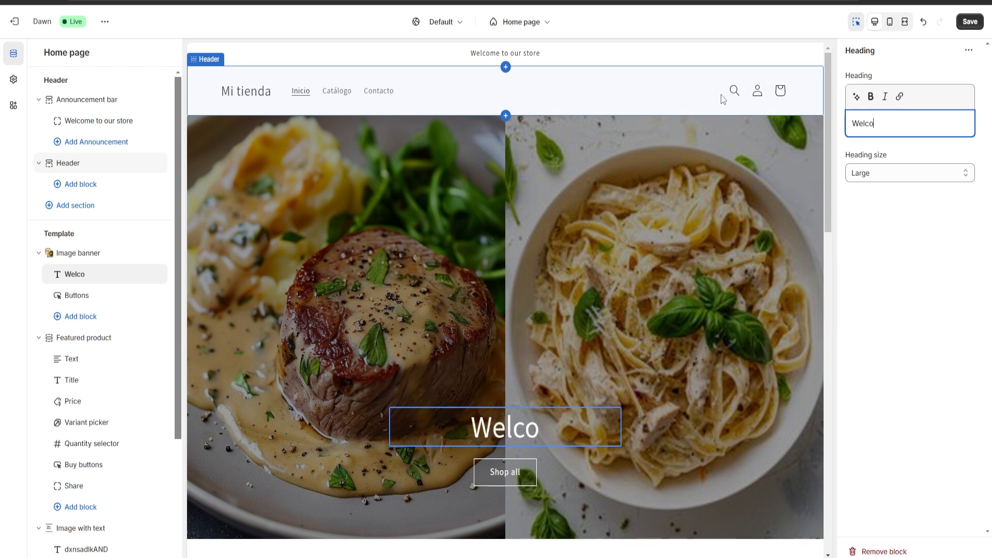
type("me To My ")
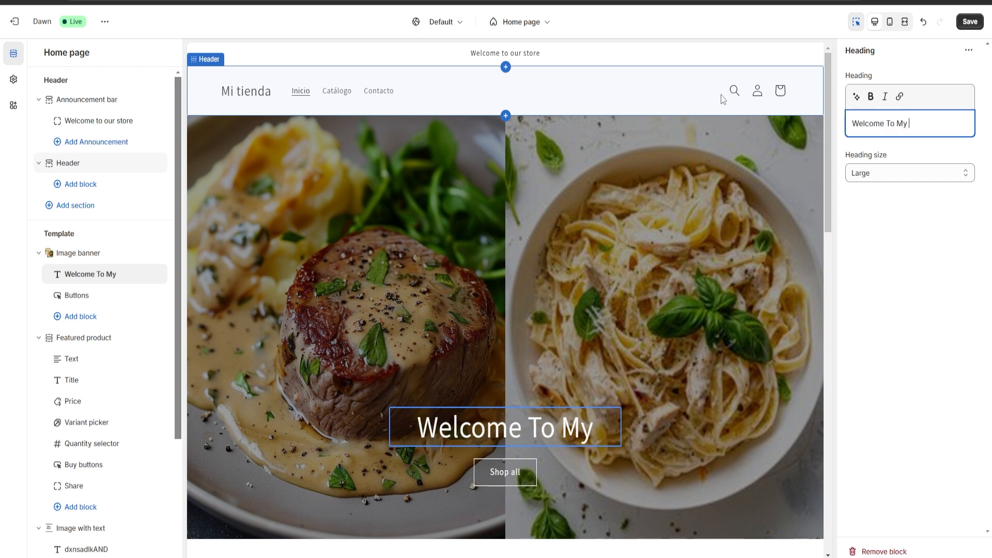
type("restaurant")
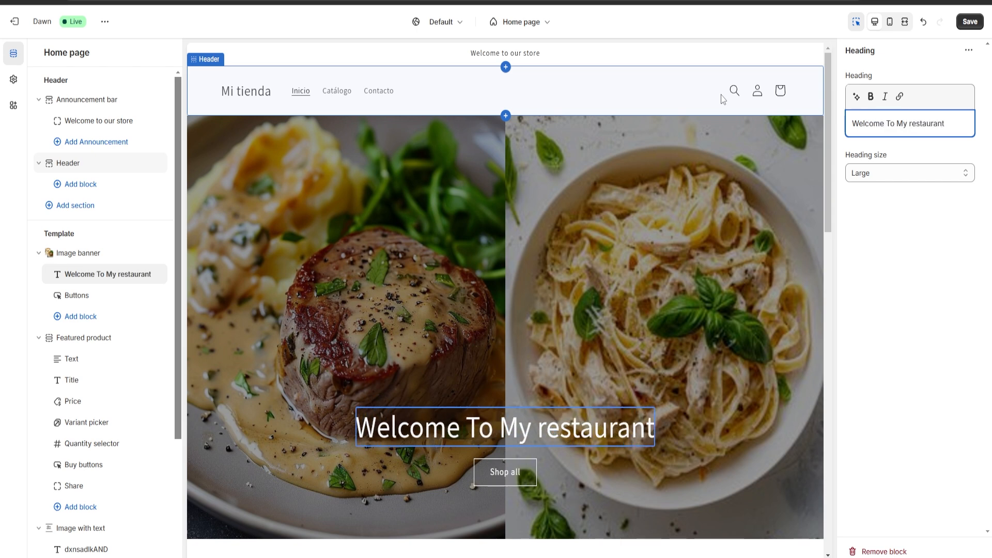
Step: Select the header, try the Top left desktop logo position, and set it to Top center
left_click(755, 389)
scroll(540, 421, "down", 1)
left_click(520, 387)
scroll(440, 141, "up", 2)
left_click(440, 141)
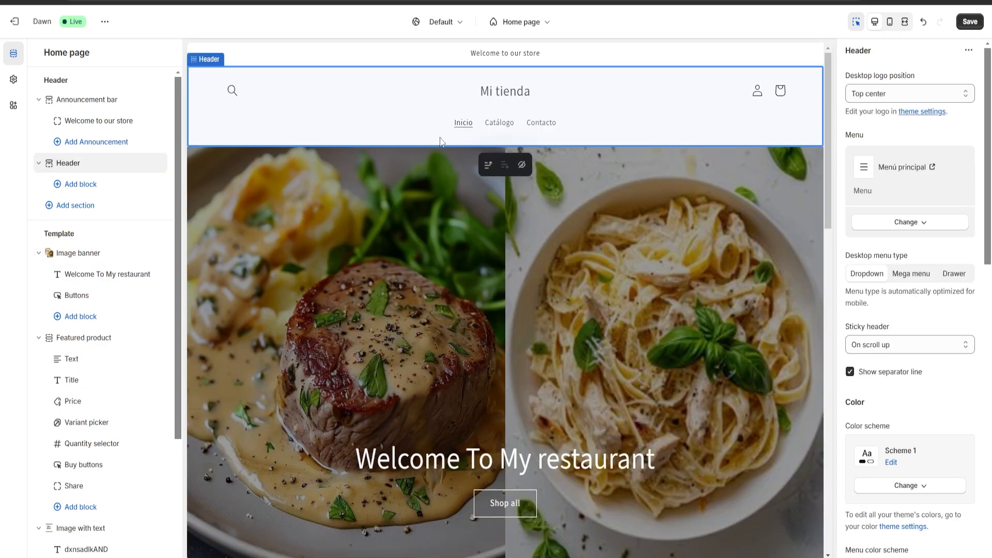
scroll(380, 172, "down", 2)
scroll(396, 222, "up", 2)
left_click(893, 99)
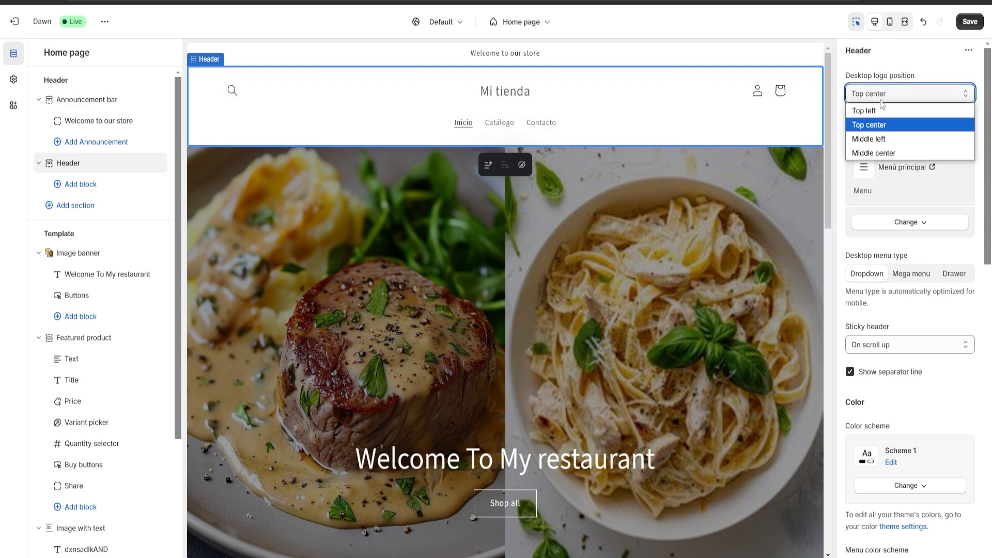
left_click(887, 111)
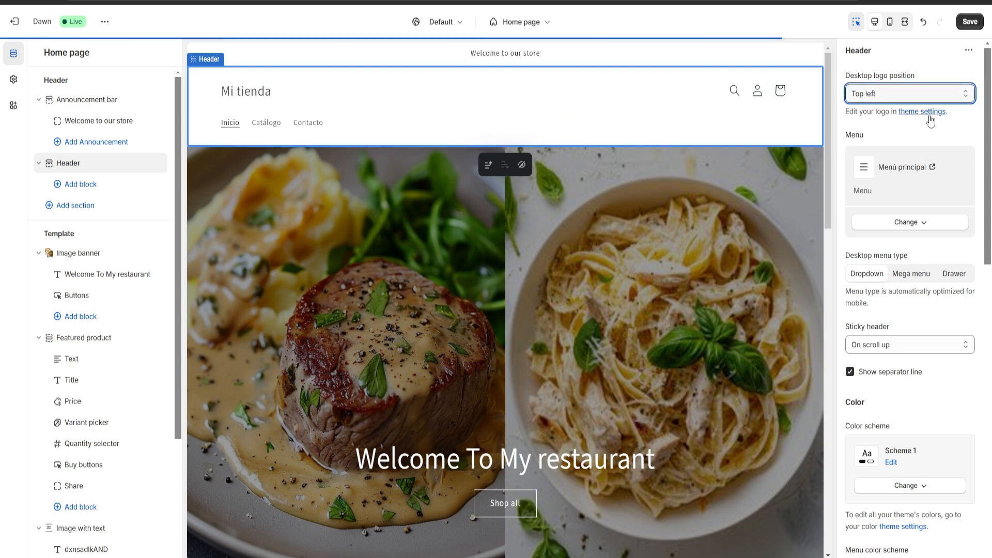
left_click(887, 95)
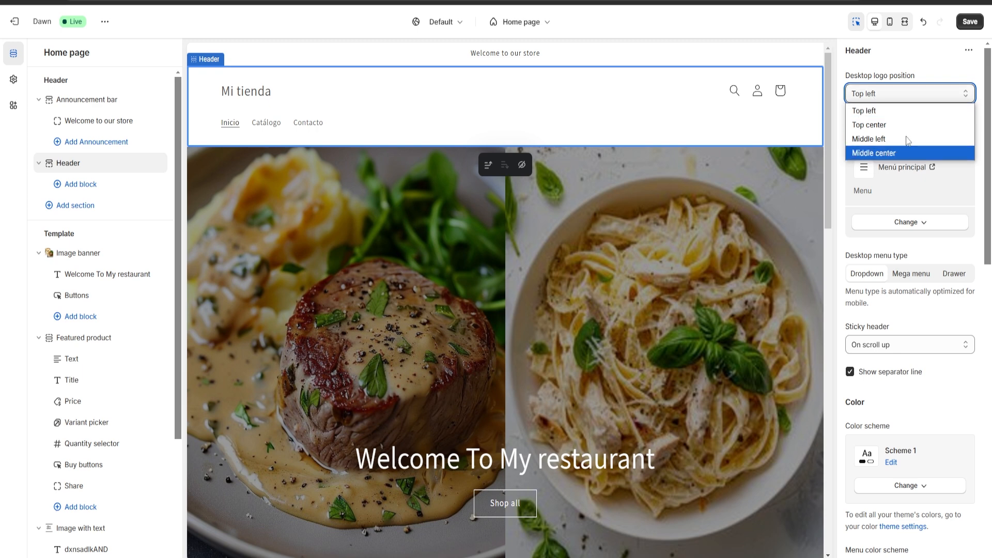
left_click(887, 126)
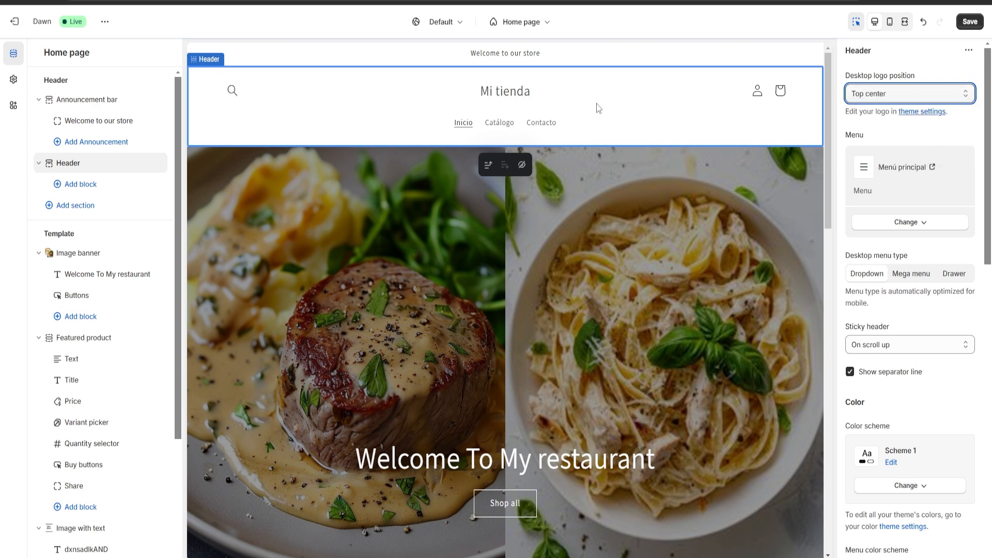
Step: Set the header's color scheme to Scheme 3
scroll(930, 227, "down", 3)
scroll(923, 245, "down", 1)
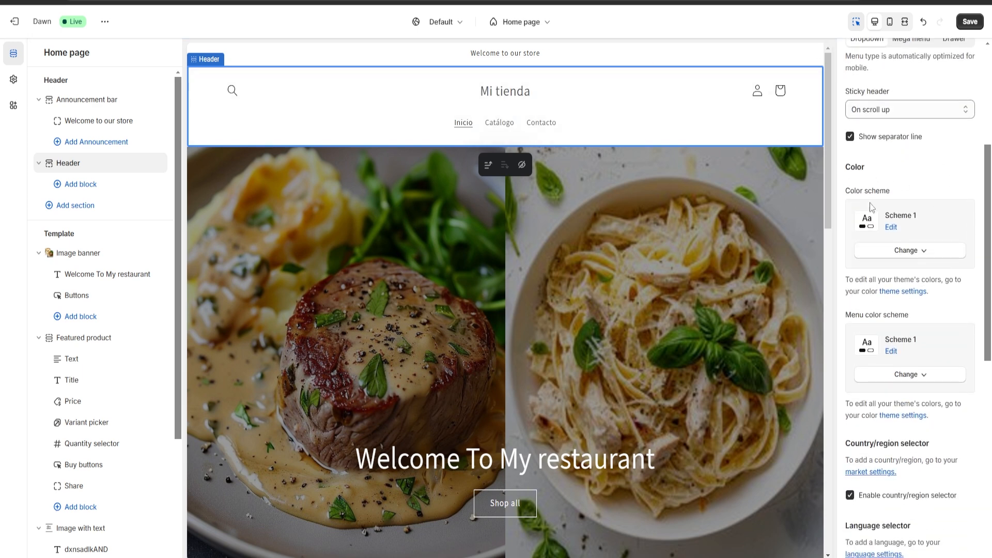
left_click(915, 252)
left_click(907, 339)
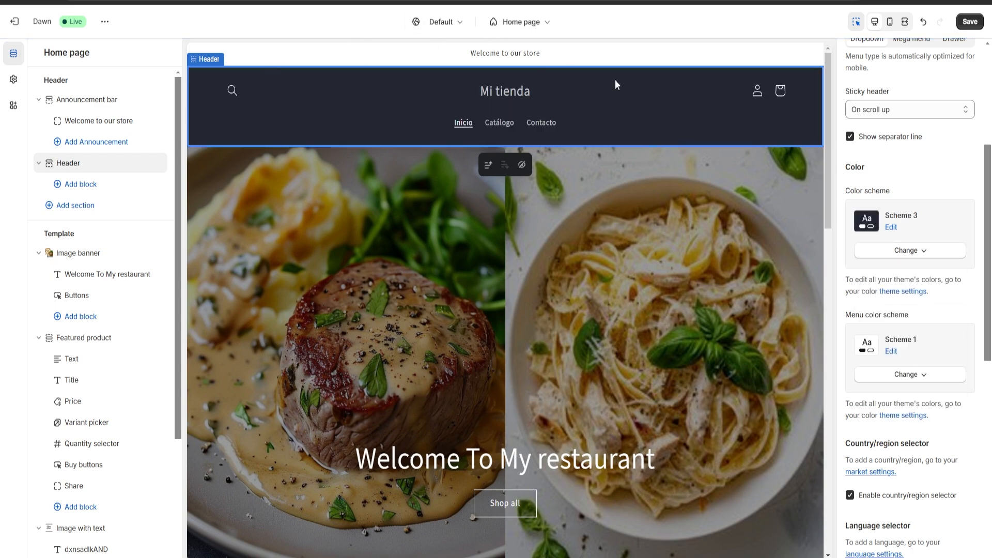
scroll(937, 276, "up", 2)
scroll(938, 275, "down", 10)
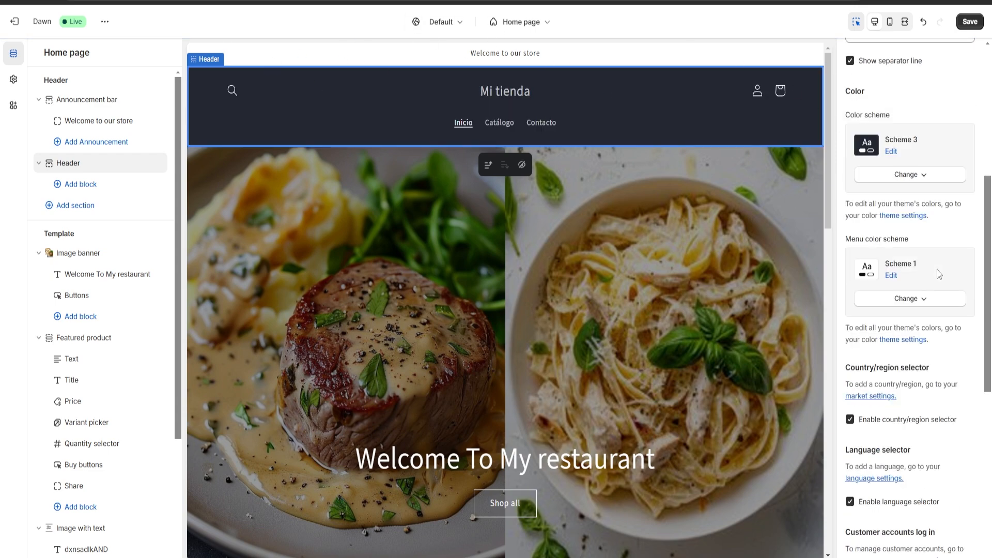
scroll(930, 383, "up", 5)
Step: Remove the Image with text section from the home page template
scroll(931, 398, "up", 8)
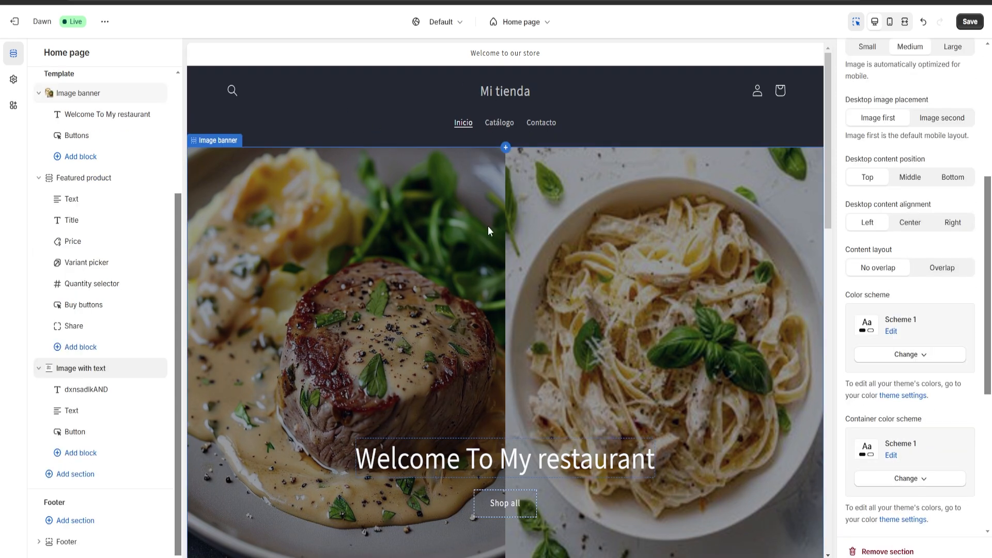
scroll(489, 229, "down", 10)
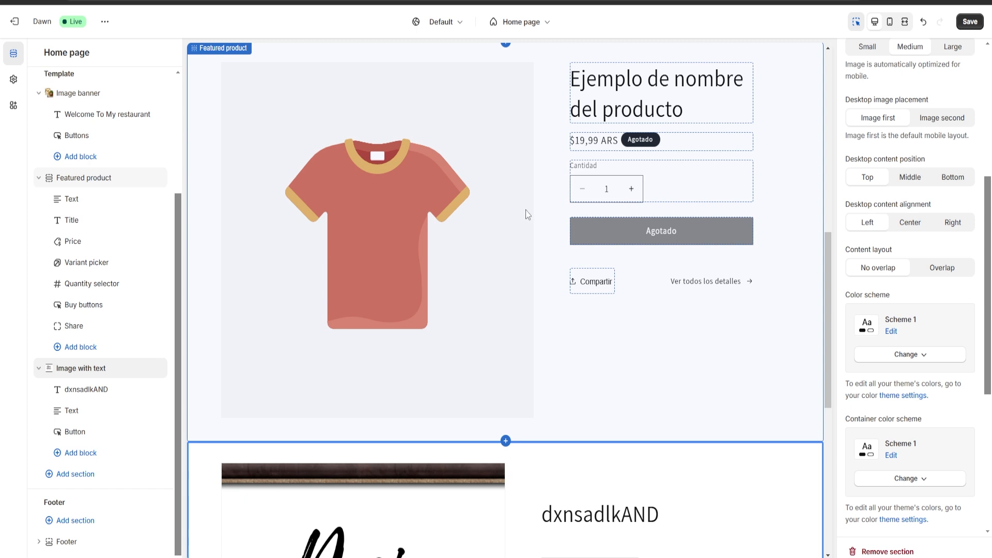
scroll(526, 214, "down", 5)
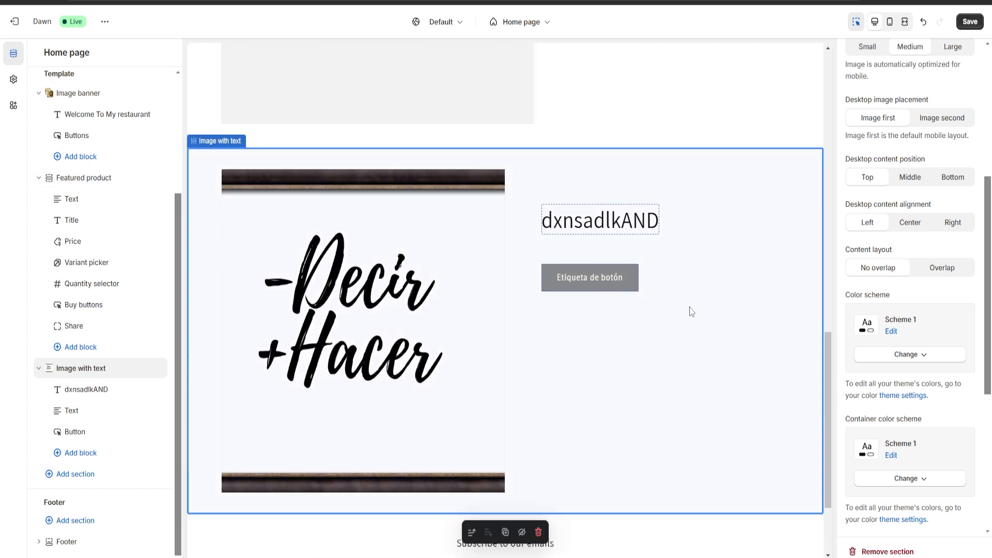
scroll(560, 355, "up", 15)
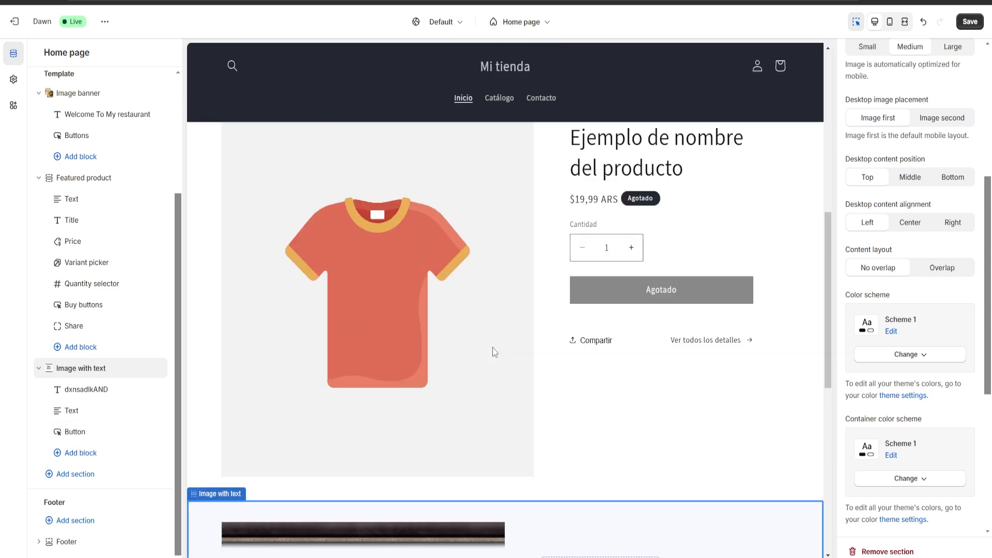
scroll(560, 355, "down", 15)
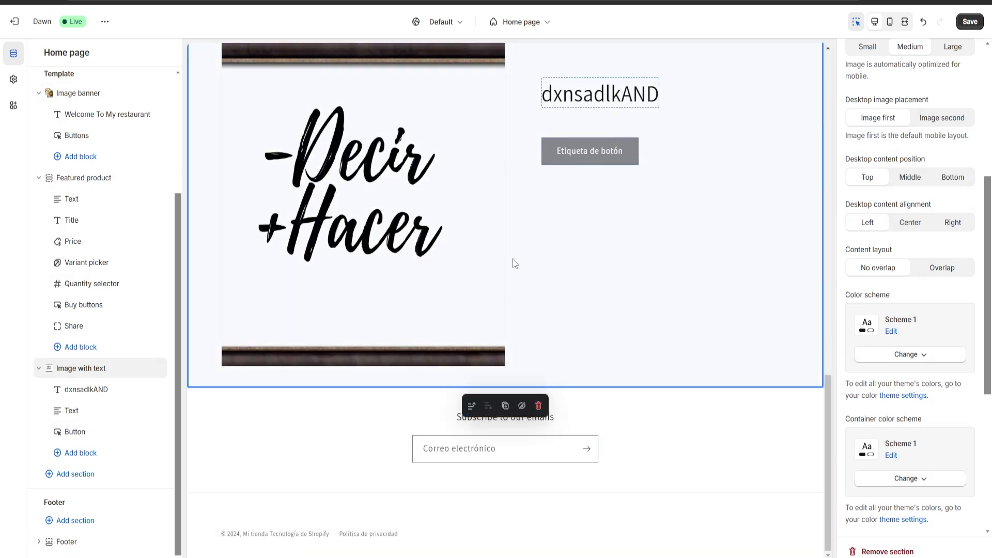
scroll(889, 279, "down", 6)
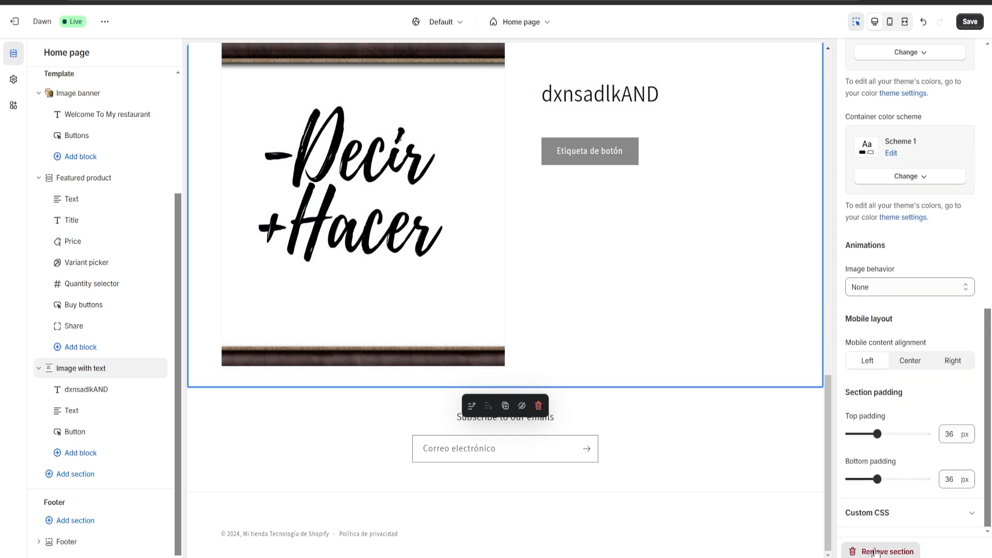
left_click(879, 552)
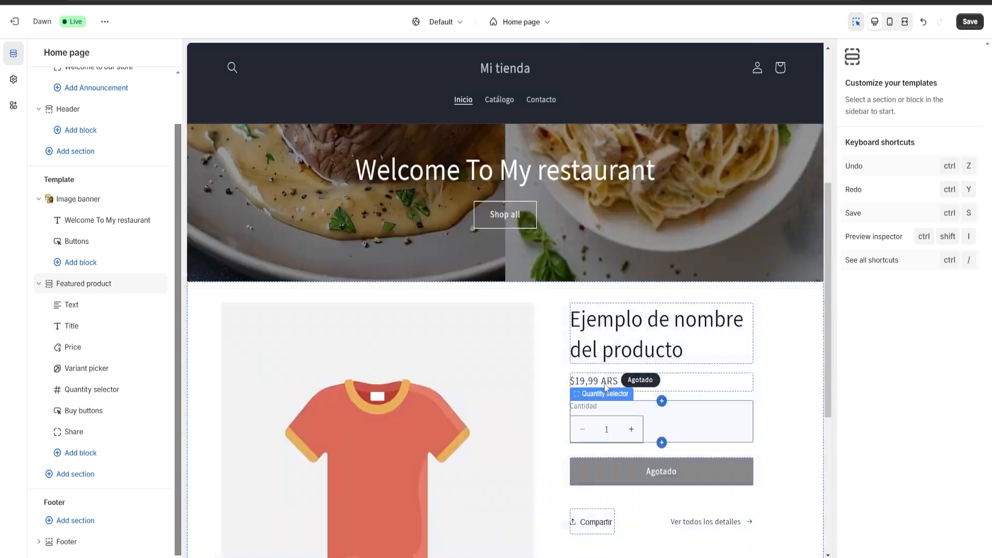
Step: Review the home page preview, comparing the image banner with the featured product section below it
scroll(607, 388, "up", 6)
scroll(625, 411, "down", 11)
scroll(522, 420, "up", 11)
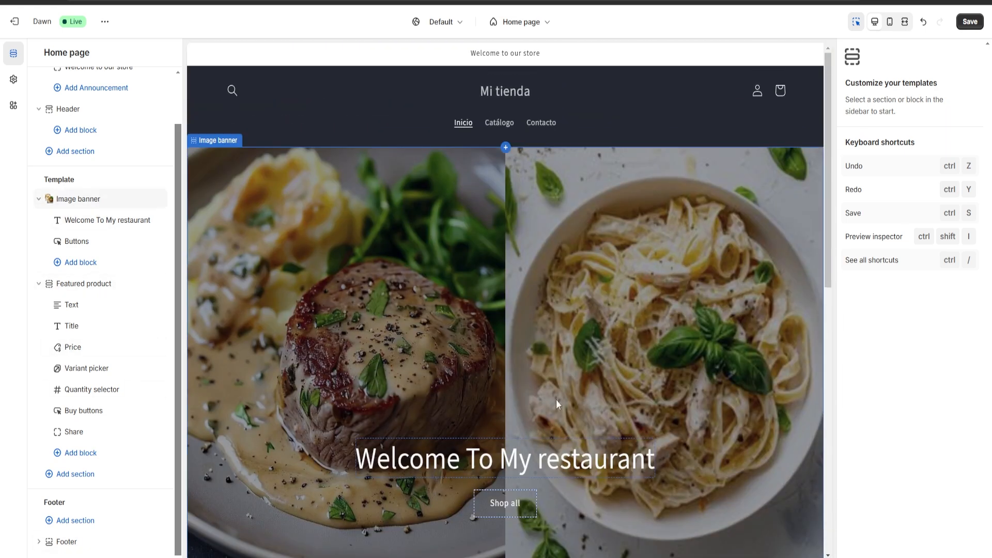
scroll(556, 399, "down", 9)
scroll(513, 305, "up", 5)
left_click(436, 334)
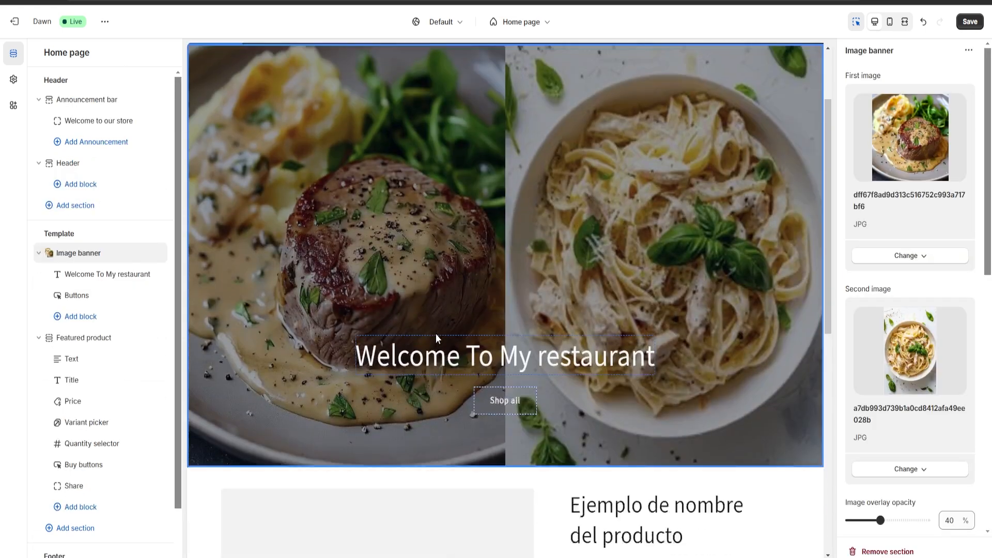
scroll(444, 310, "down", 4)
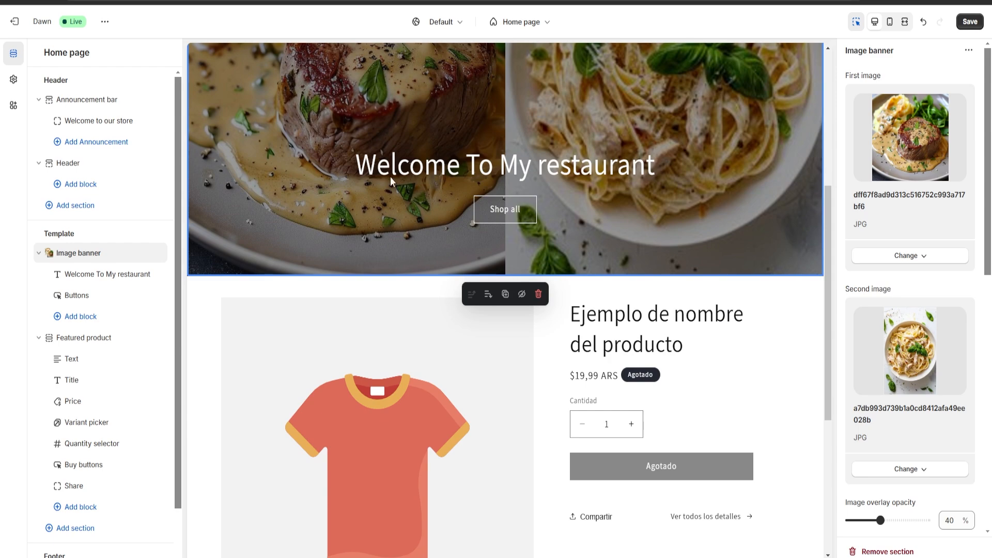
scroll(402, 205, "up", 4)
scroll(349, 285, "down", 4)
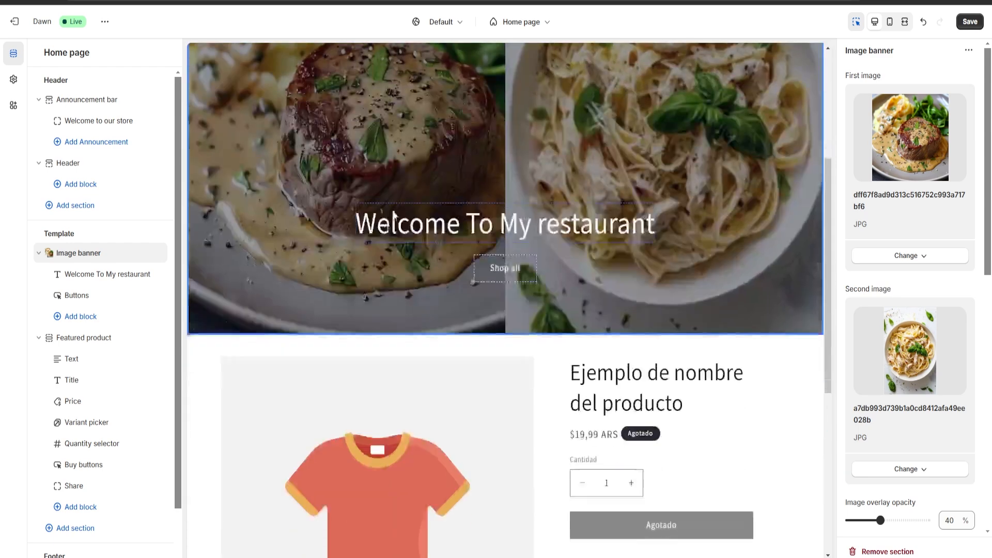
scroll(446, 247, "up", 4)
scroll(445, 247, "down", 4)
scroll(444, 243, "down", 3)
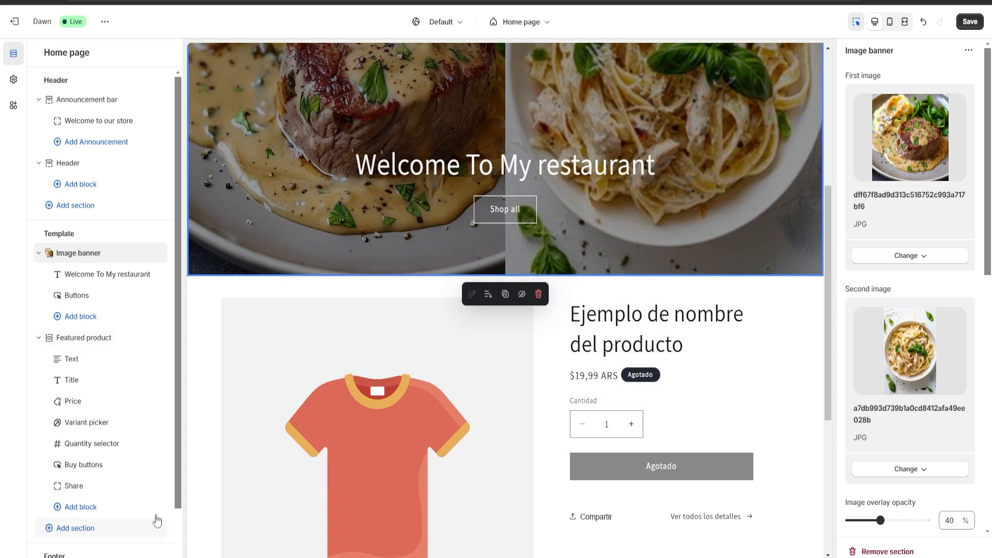
scroll(578, 264, "up", 3)
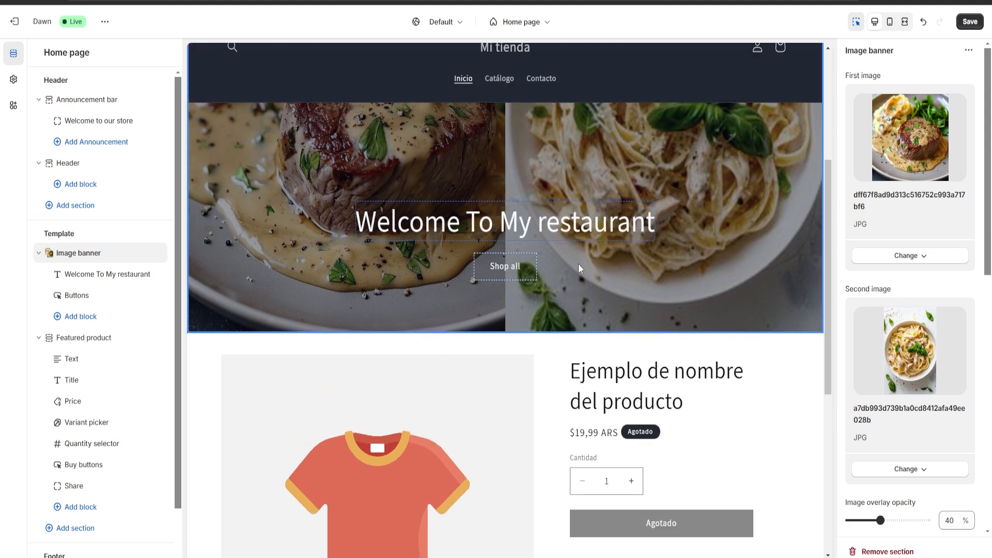
scroll(487, 287, "down", 3)
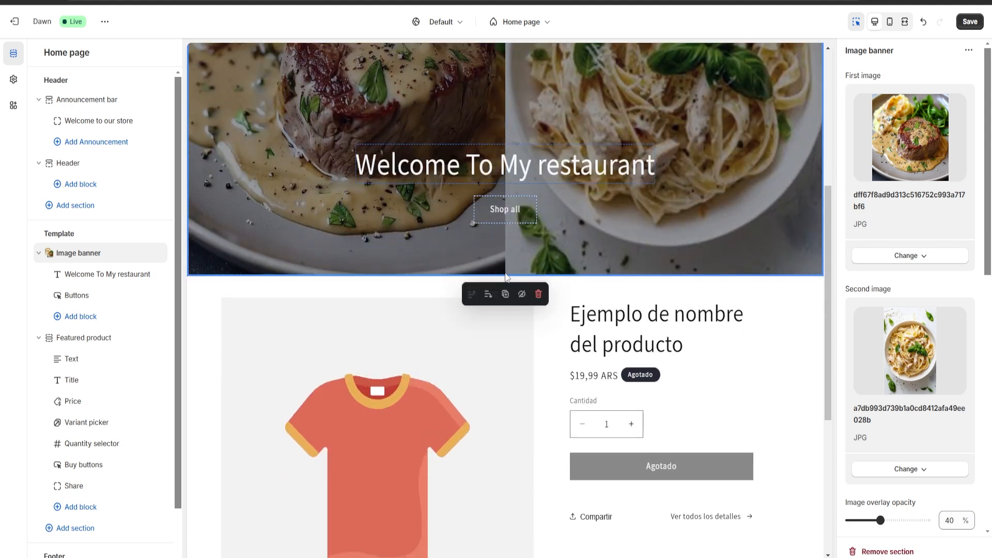
Step: Insert a new Featured product section between the image banner and the existing featured product section
mouse_move(507, 279)
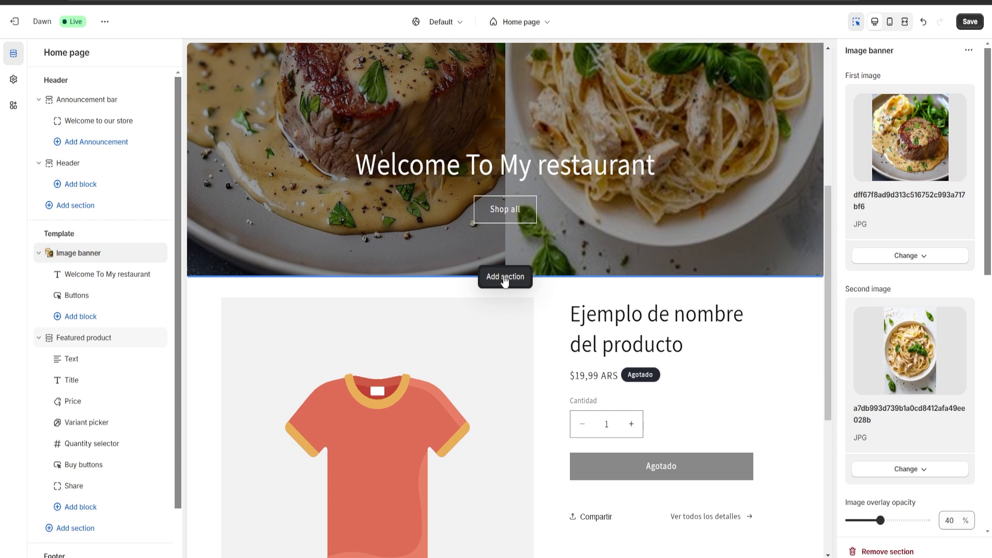
left_click(504, 279)
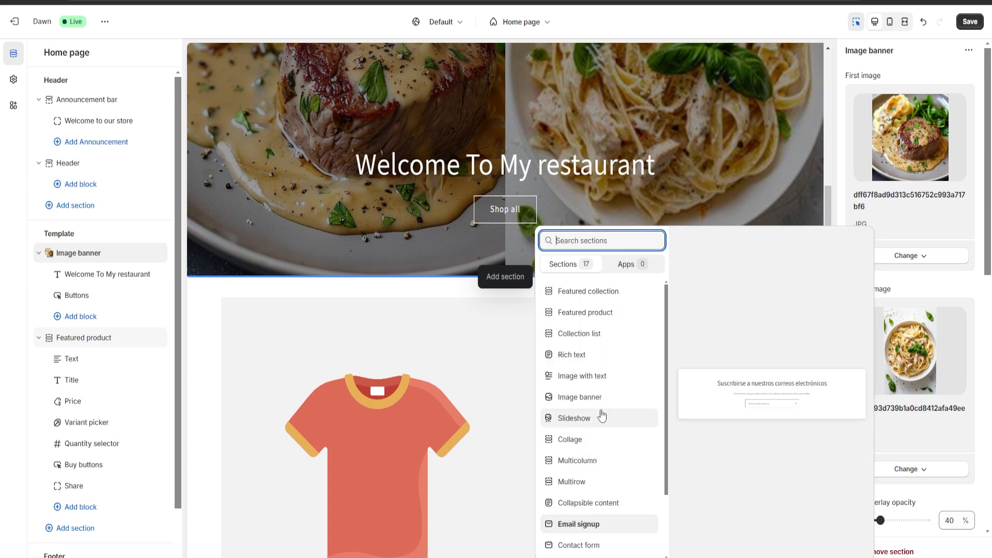
scroll(603, 465, "down", 3)
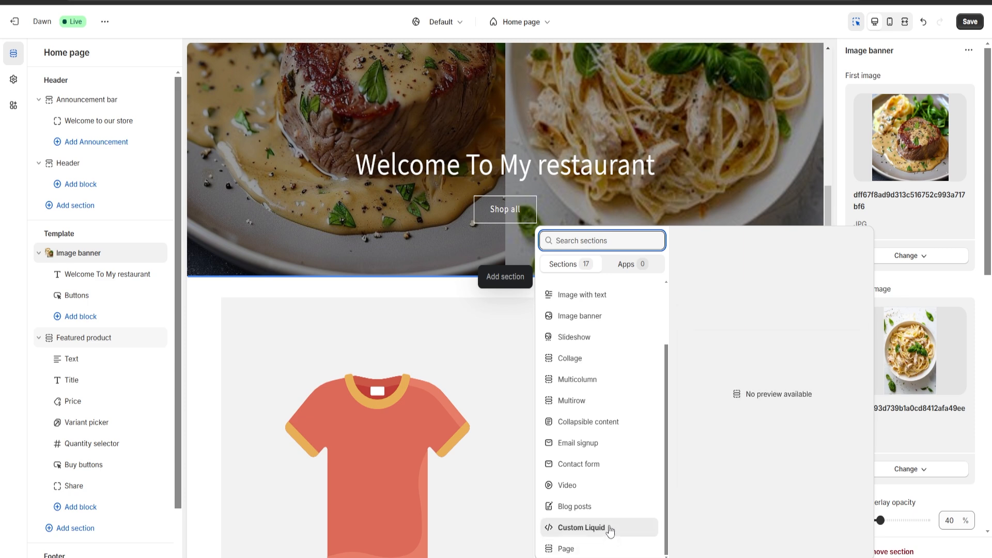
scroll(608, 439, "up", 3)
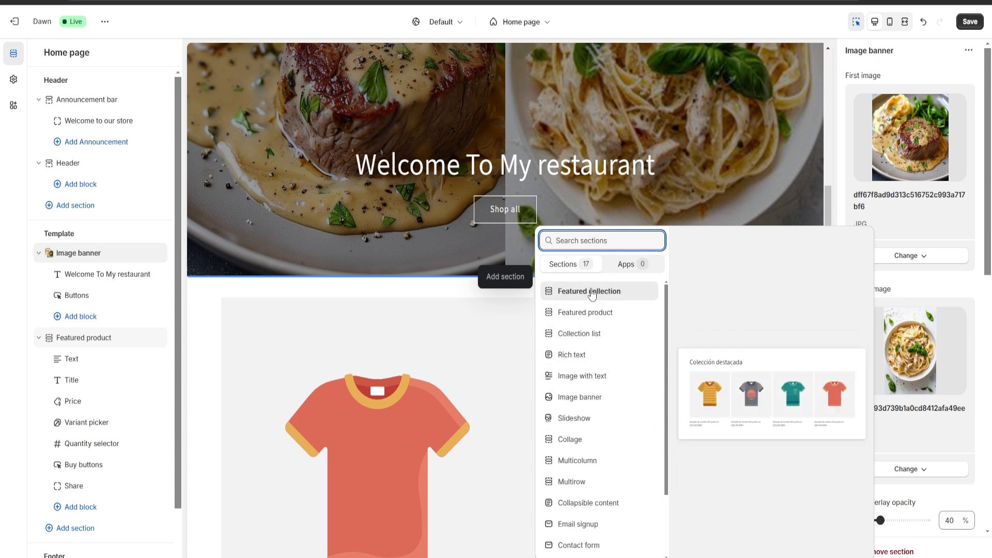
left_click(612, 314)
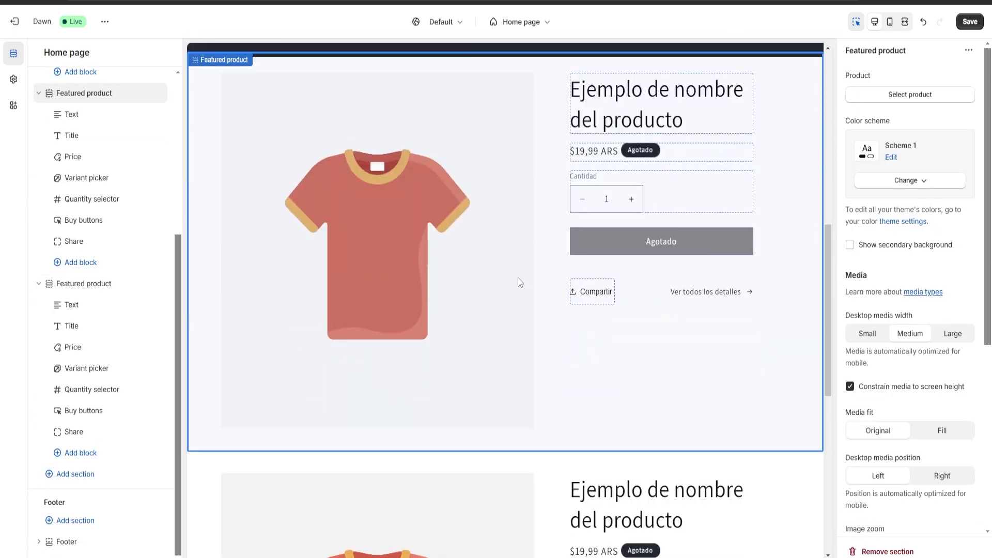
Step: Choose Birria Tacos as the product shown in the new Featured product section
scroll(520, 283, "up", 3)
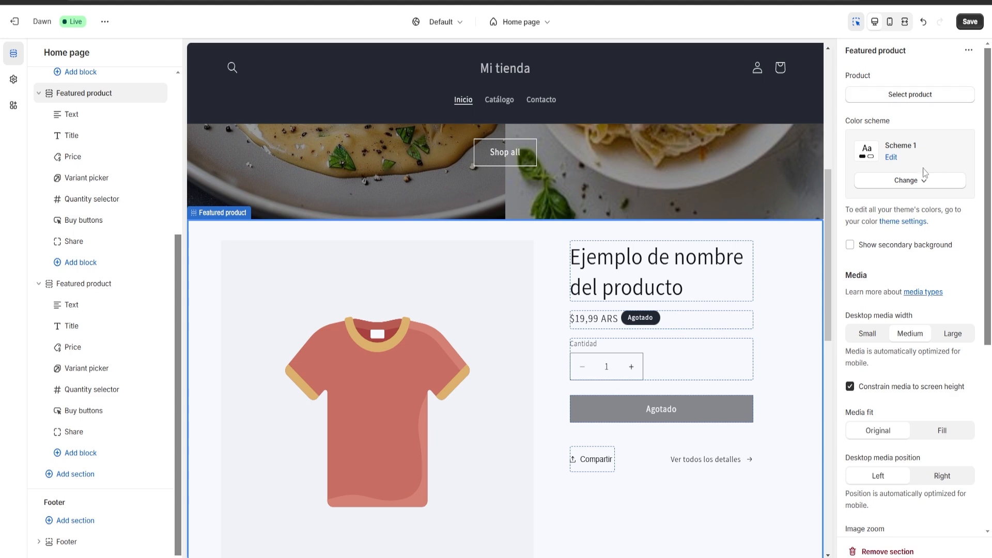
left_click(902, 98)
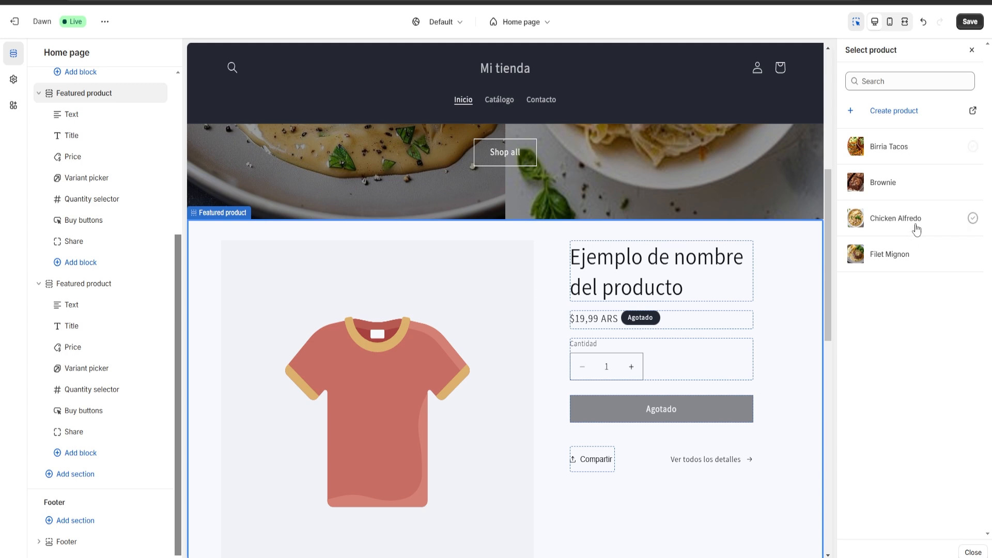
left_click(892, 146)
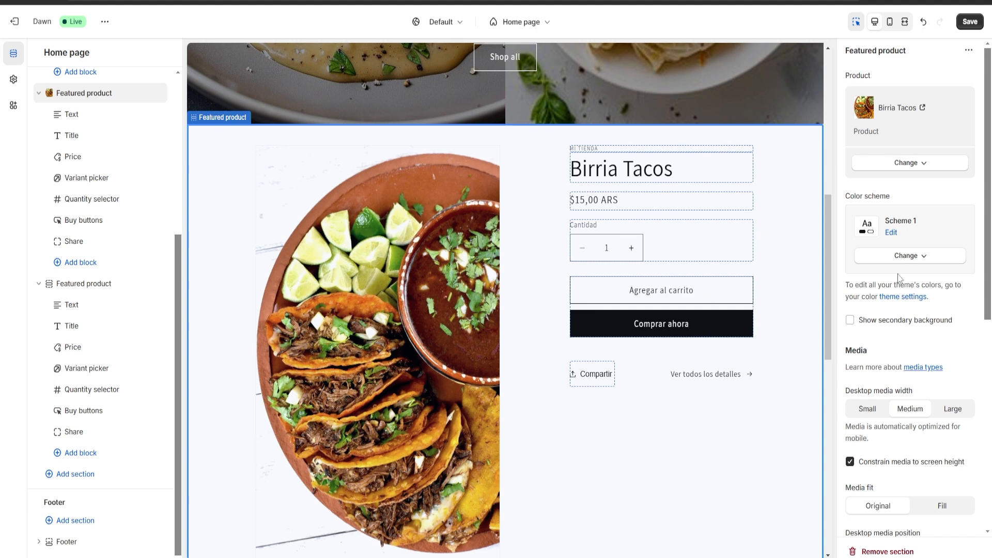
Step: Set the color scheme of the Birria Tacos featured product section to Scheme 3
scroll(938, 176, "down", 3)
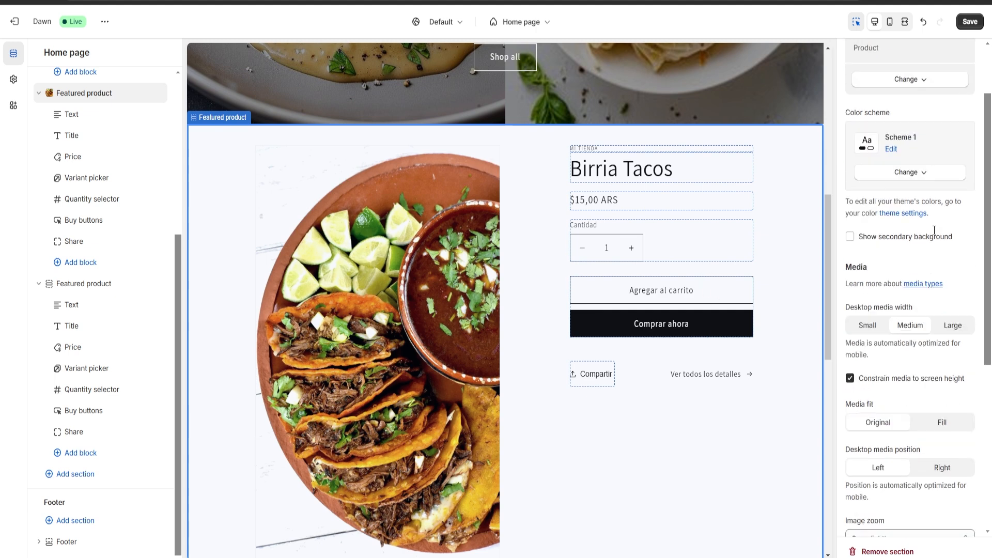
left_click(925, 141)
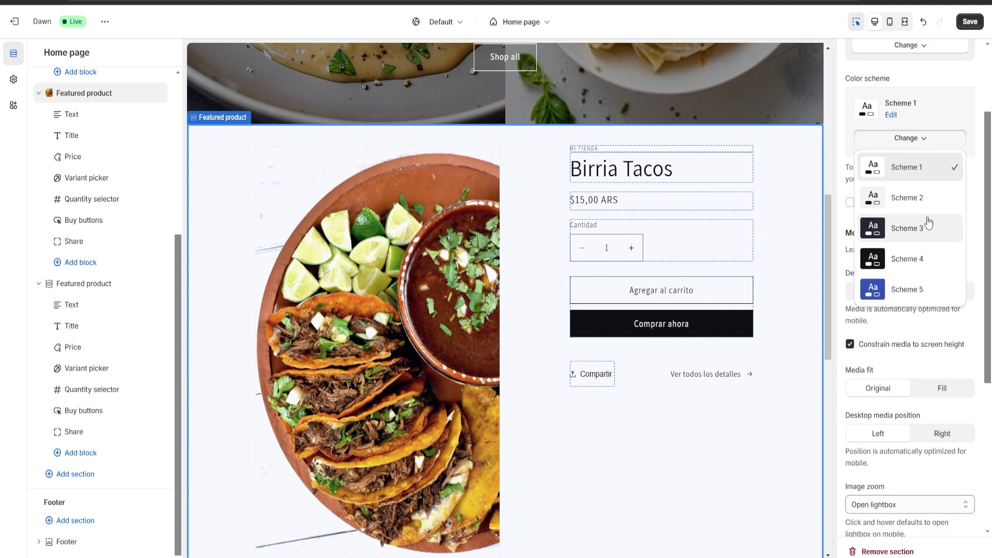
left_click(901, 236)
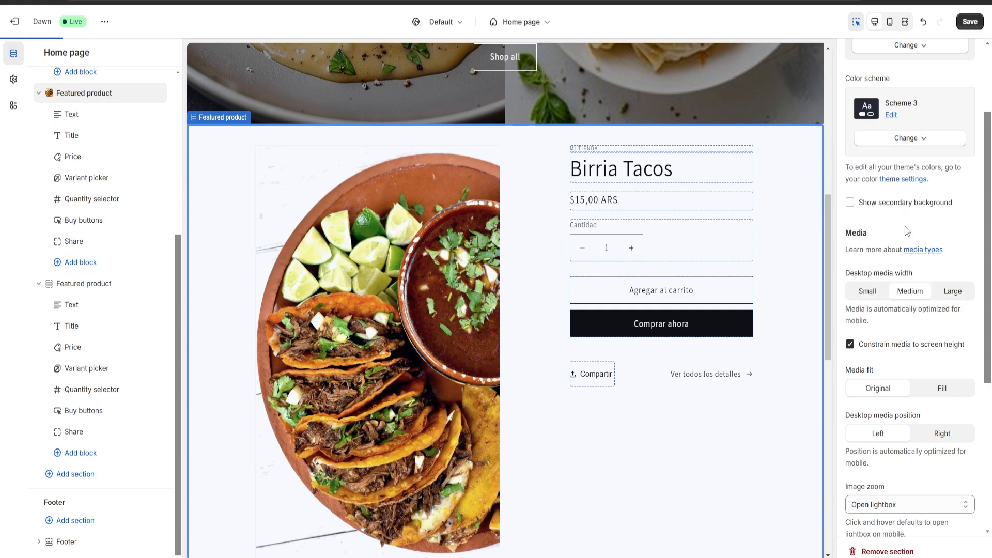
scroll(527, 325, "down", 3)
scroll(658, 323, "up", 6)
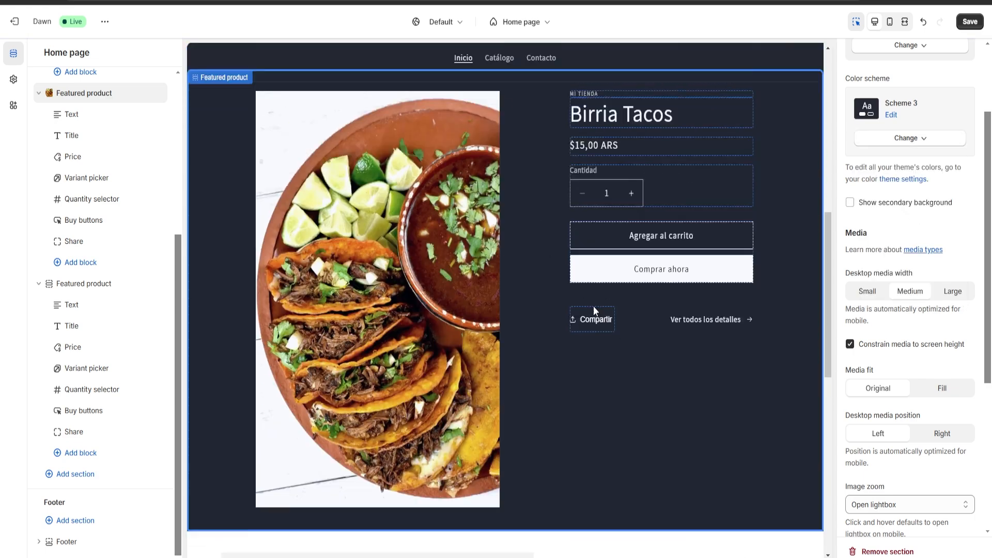
Step: Review the featured product section's remaining media and padding settings and check the whole home page preview
scroll(925, 279, "down", 7)
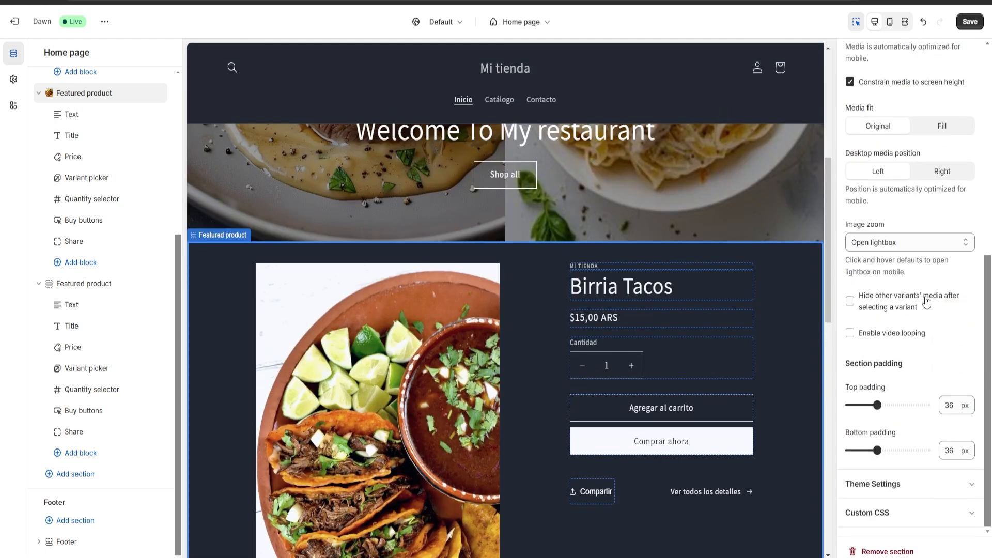
scroll(948, 217, "up", 7)
scroll(927, 269, "down", 6)
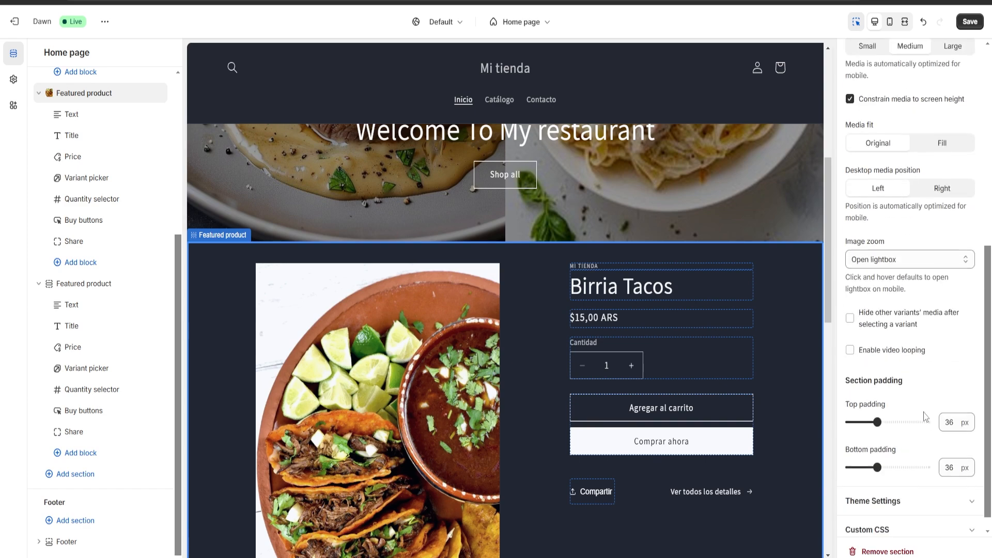
scroll(827, 304, "down", 6)
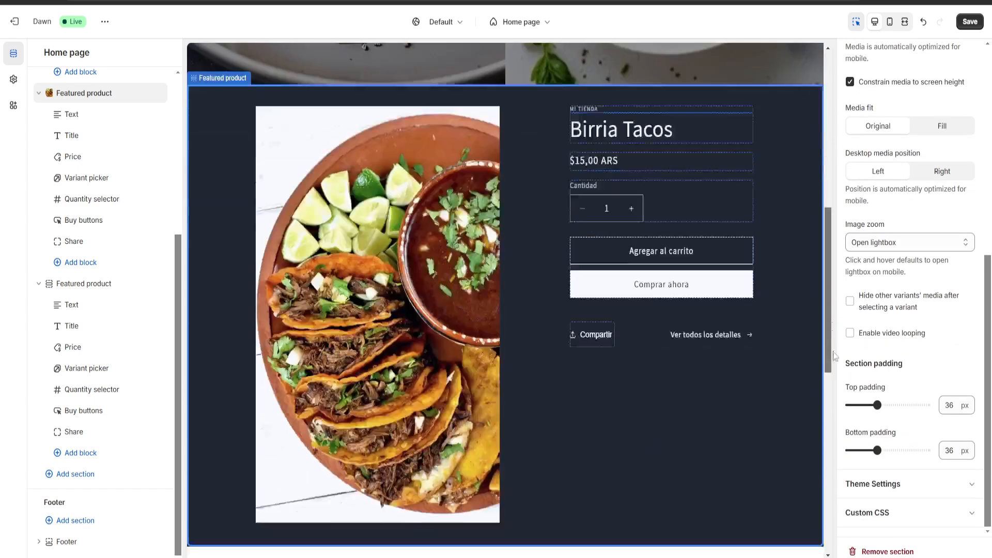
scroll(925, 393, "up", 3)
scroll(879, 357, "down", 3)
scroll(528, 194, "up", 7)
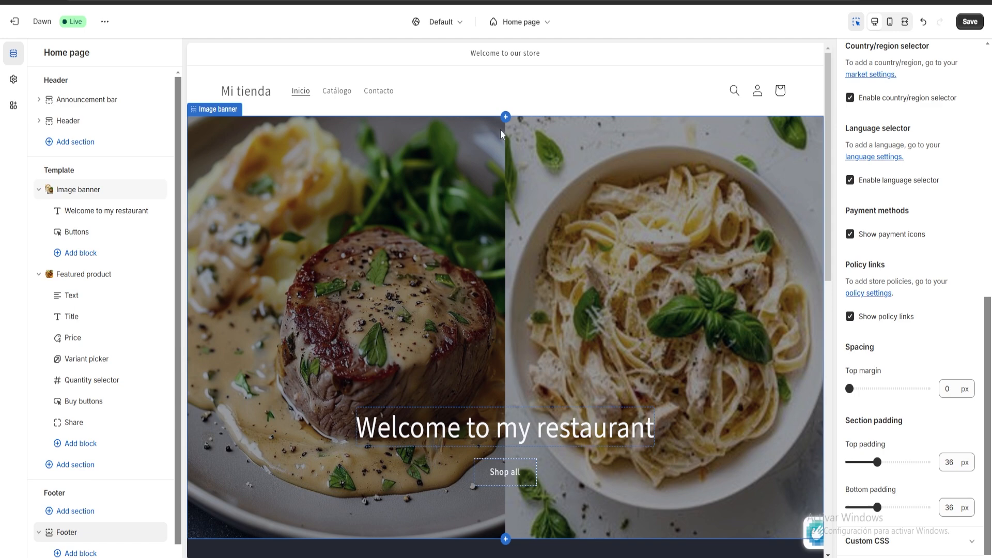
scroll(483, 250, "down", 10)
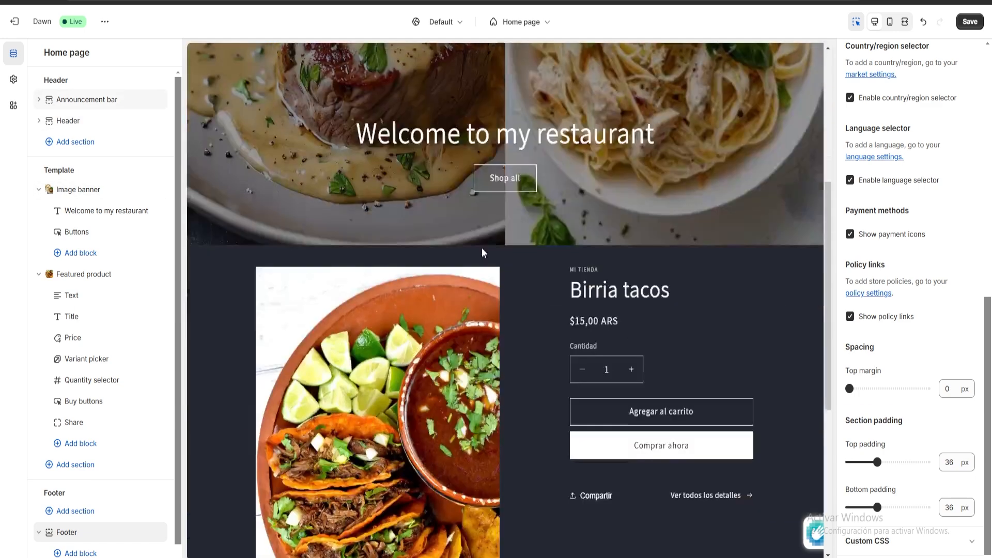
scroll(421, 318, "up", 10)
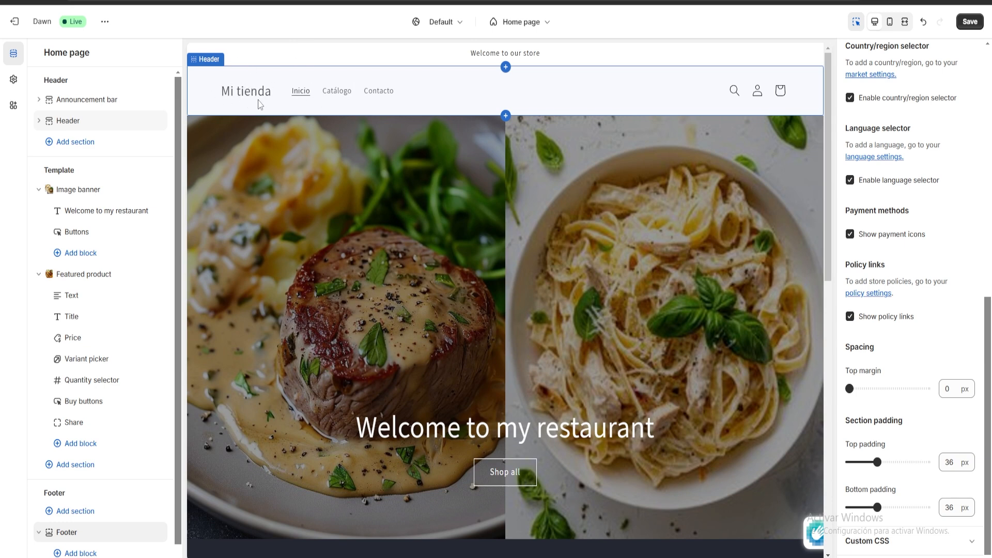
Step: Exit the theme editor and discard the unsaved changes
left_click(14, 21)
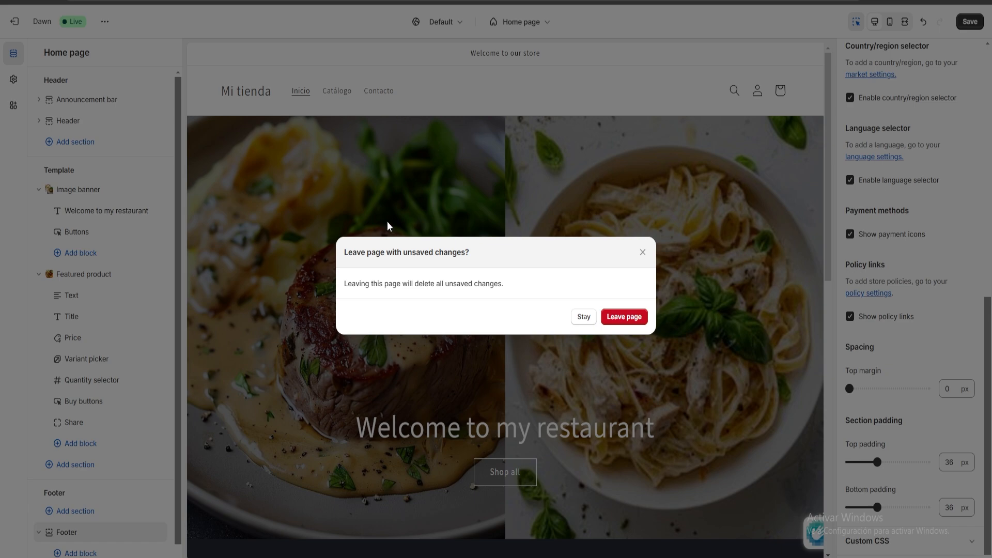
left_click(584, 317)
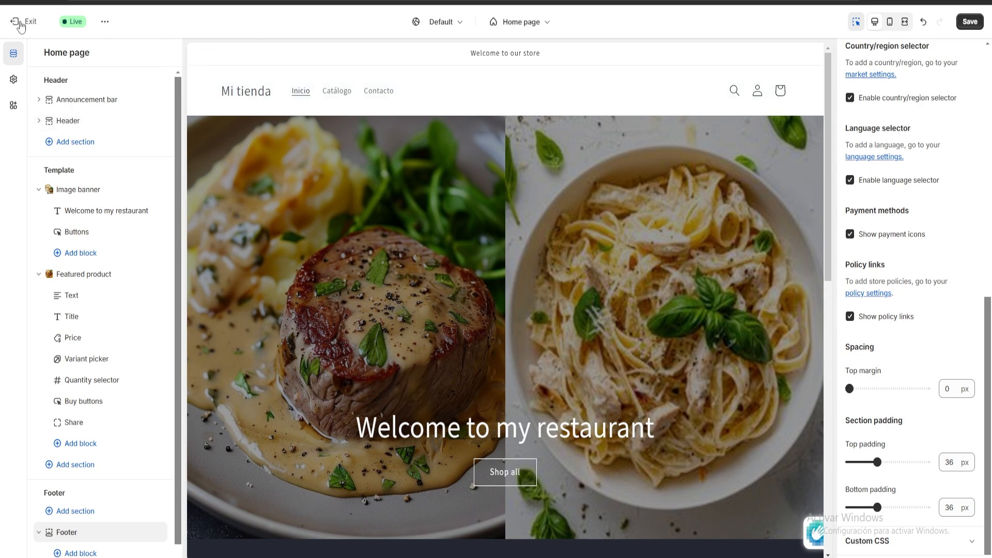
left_click(15, 21)
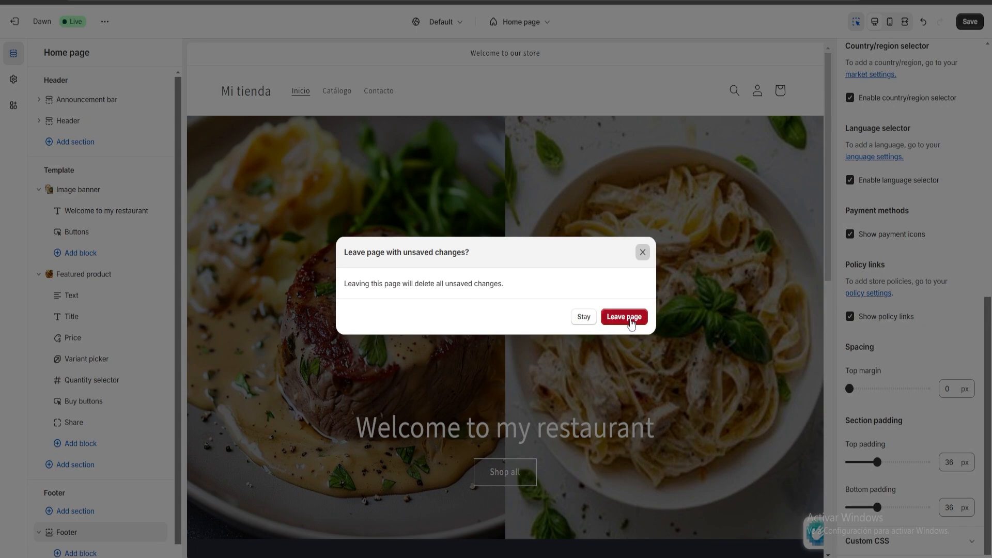
left_click(606, 318)
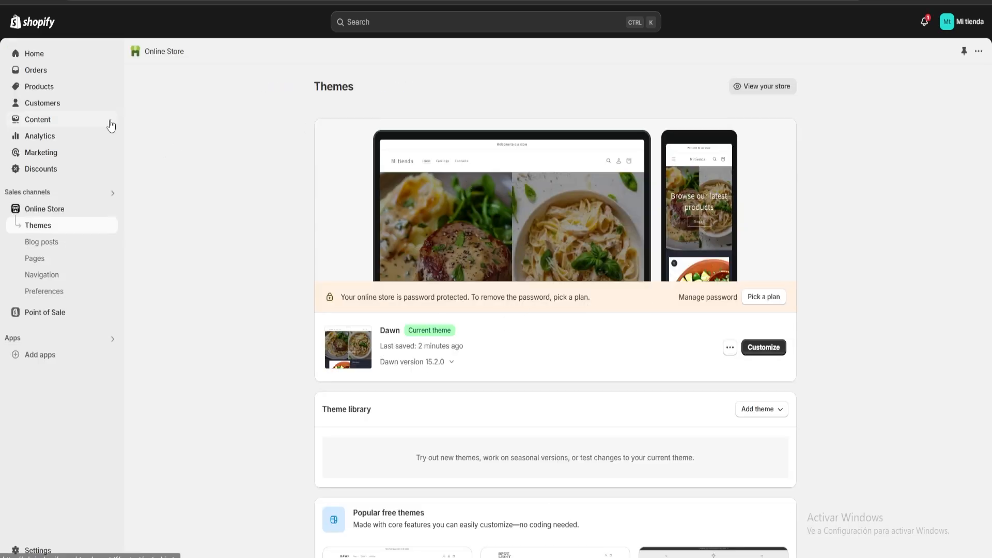
Step: Use the store naming task in the home setup guide to rename the store "Restaurant" and save the profile
left_click(36, 54)
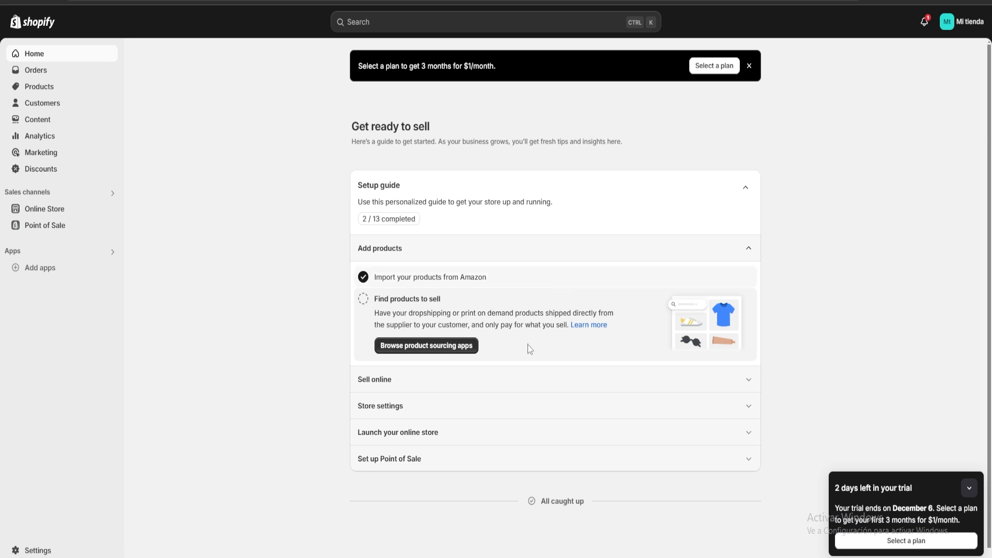
scroll(496, 396, "down", 1)
left_click(744, 400)
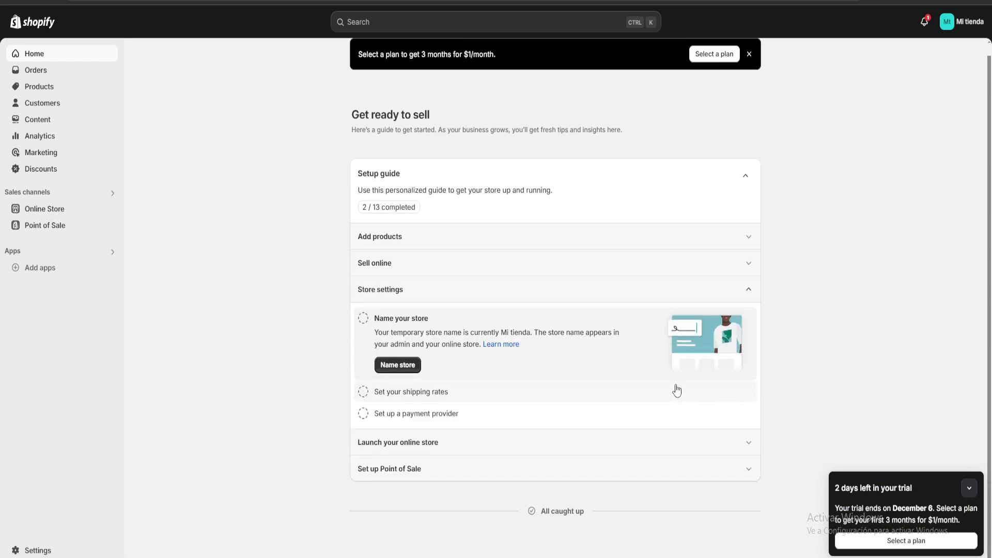
left_click(401, 365)
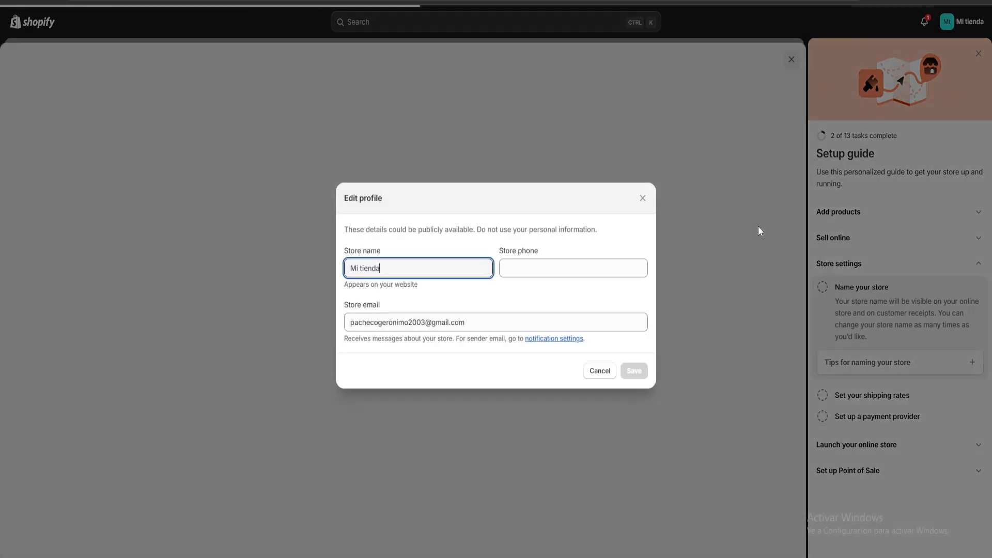
key("ctrl+a")
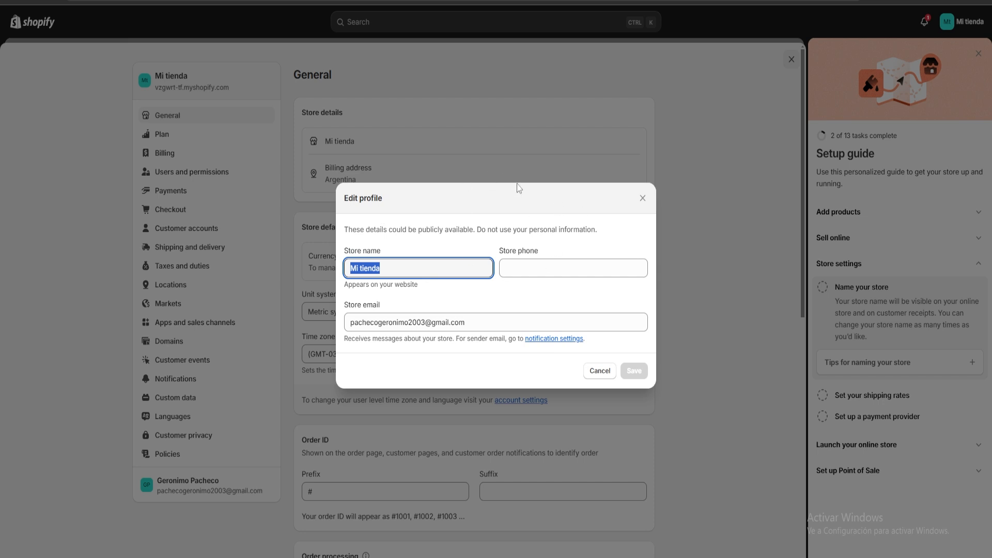
type("Re")
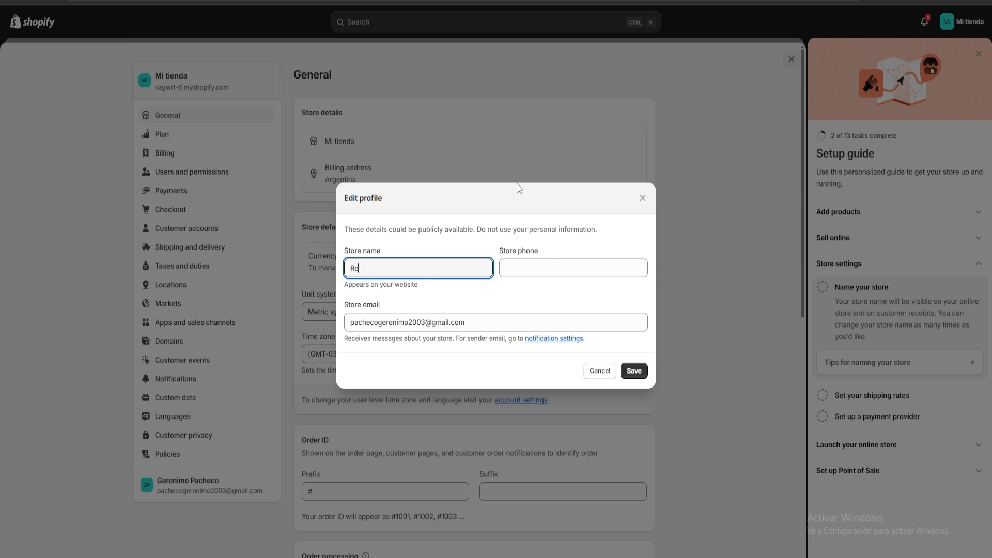
type("staurant")
left_click(634, 370)
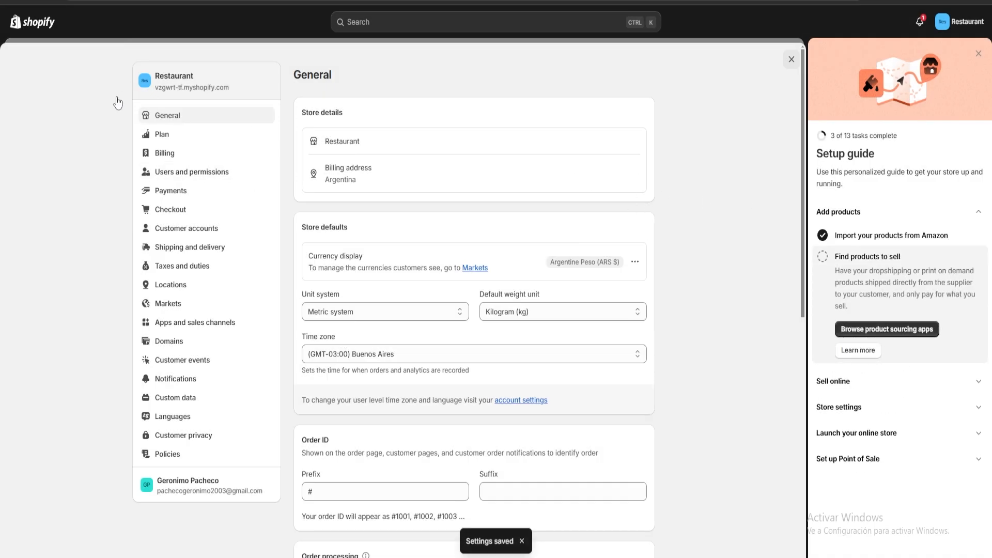
Step: Close the setup guide and store settings, and reopen the Dawn theme of the online store for customization
left_click(978, 53)
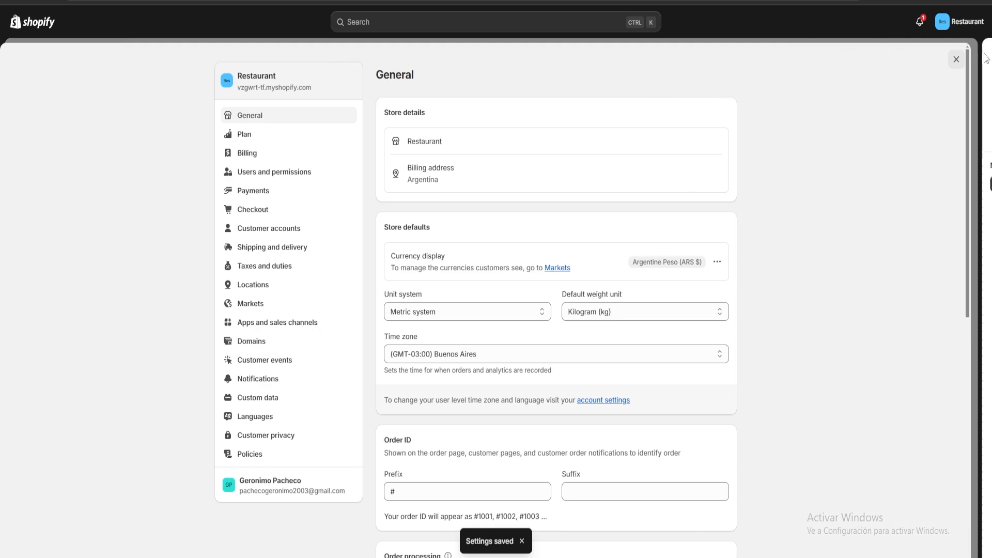
left_click(791, 59)
left_click(58, 208)
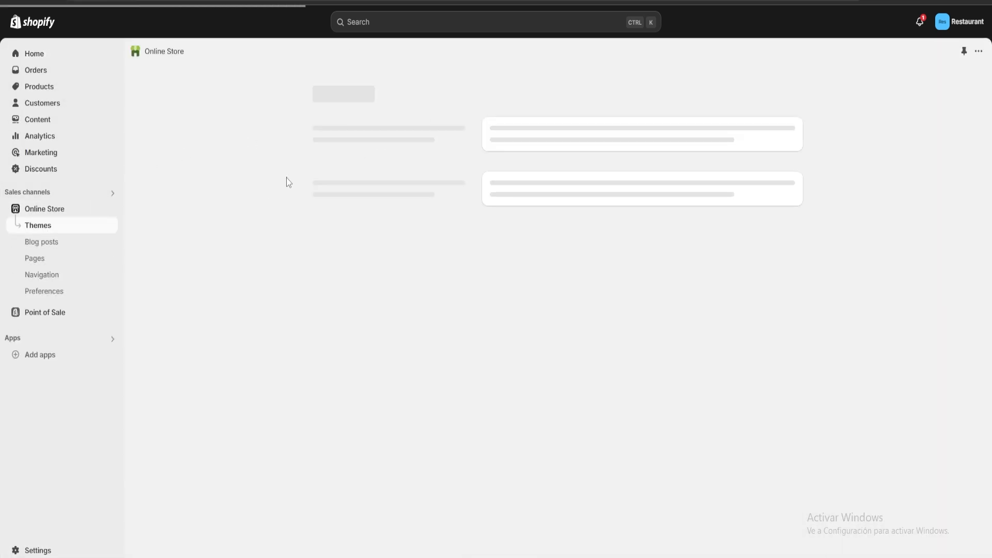
left_click(772, 347)
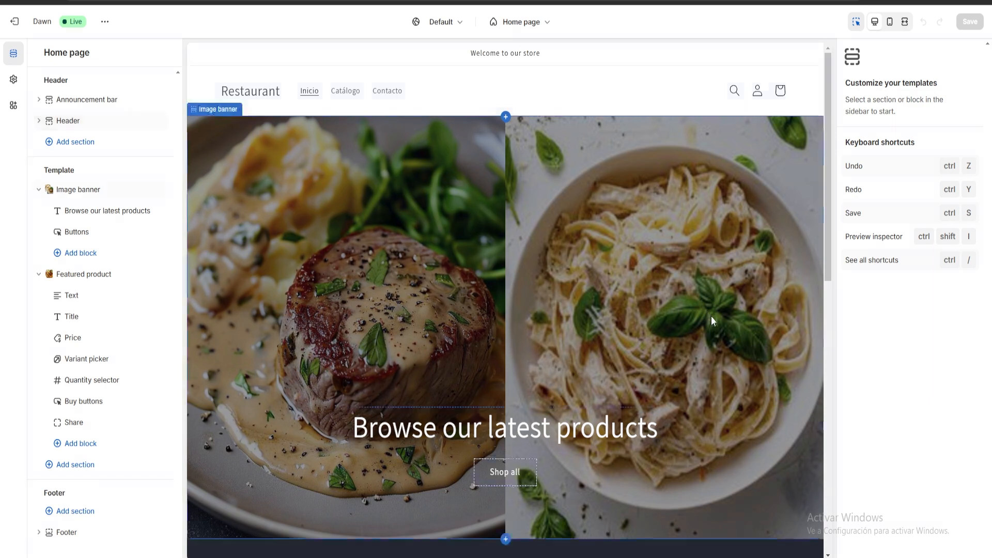
Step: Change the footer's email signup heading to "Contact Us Here"
scroll(711, 316, "down", 10)
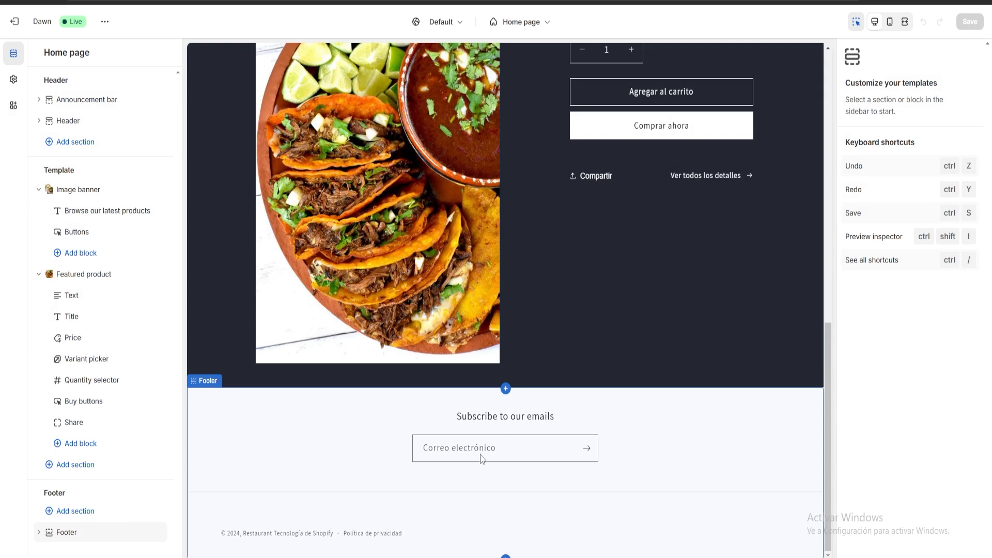
left_click(510, 459)
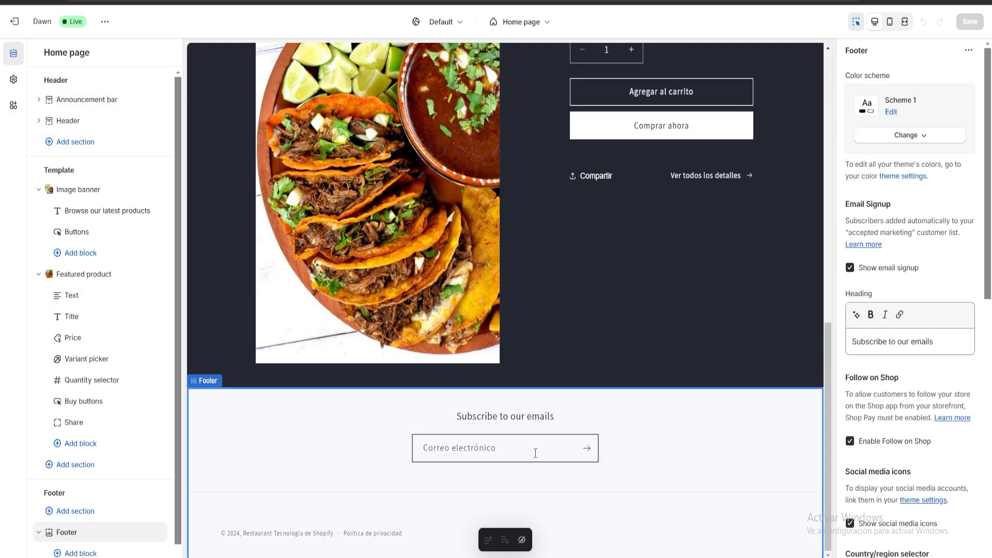
left_click(554, 452)
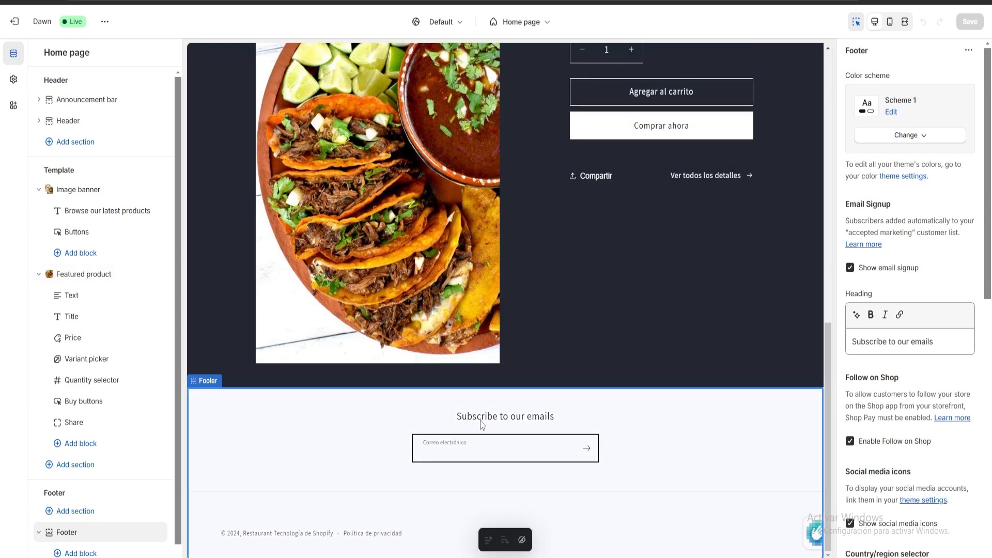
left_click(934, 343)
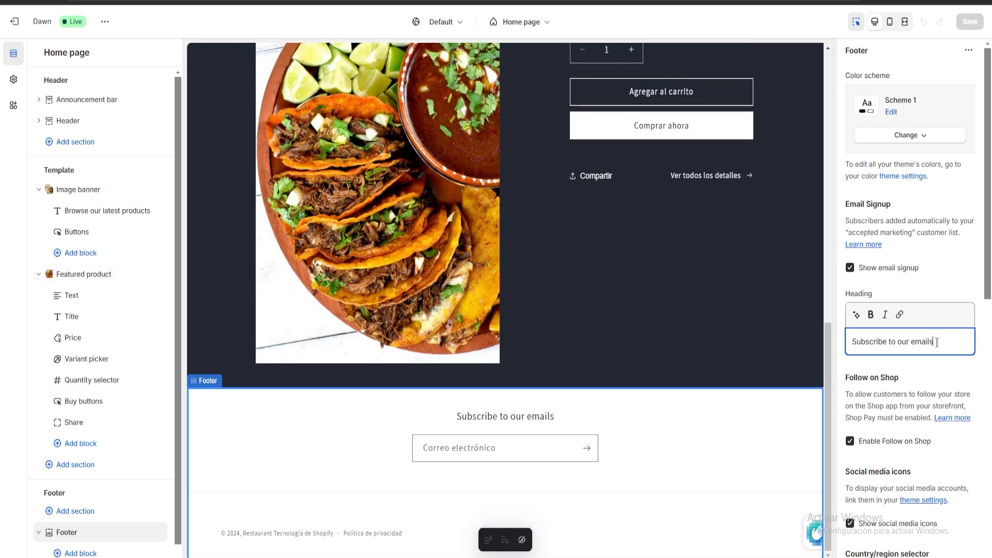
key("ctrl+a")
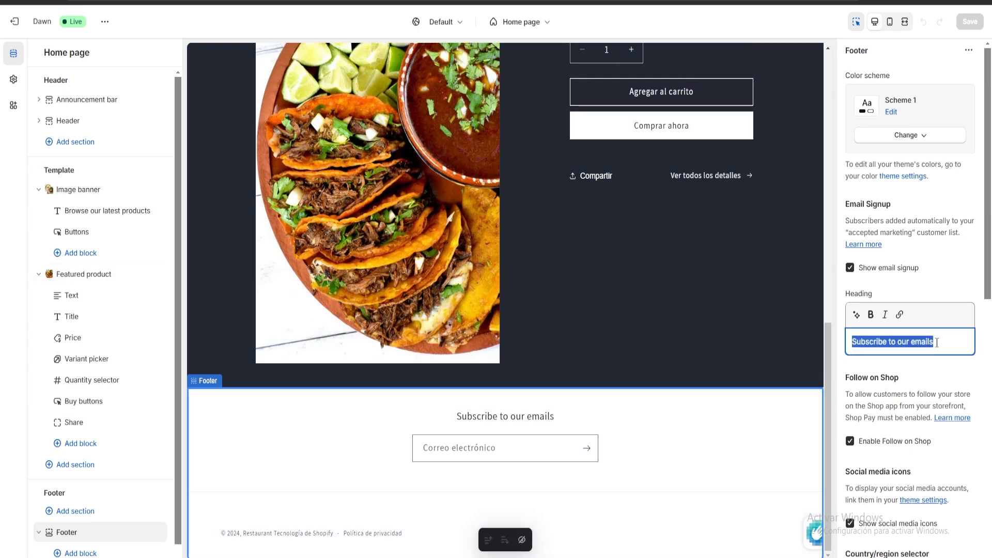
type("Contact U")
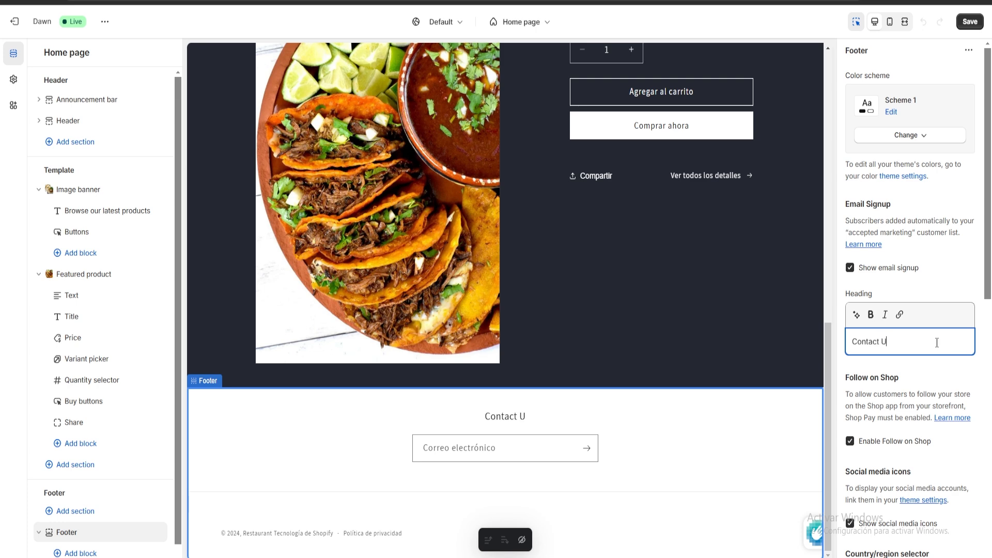
type("s Here")
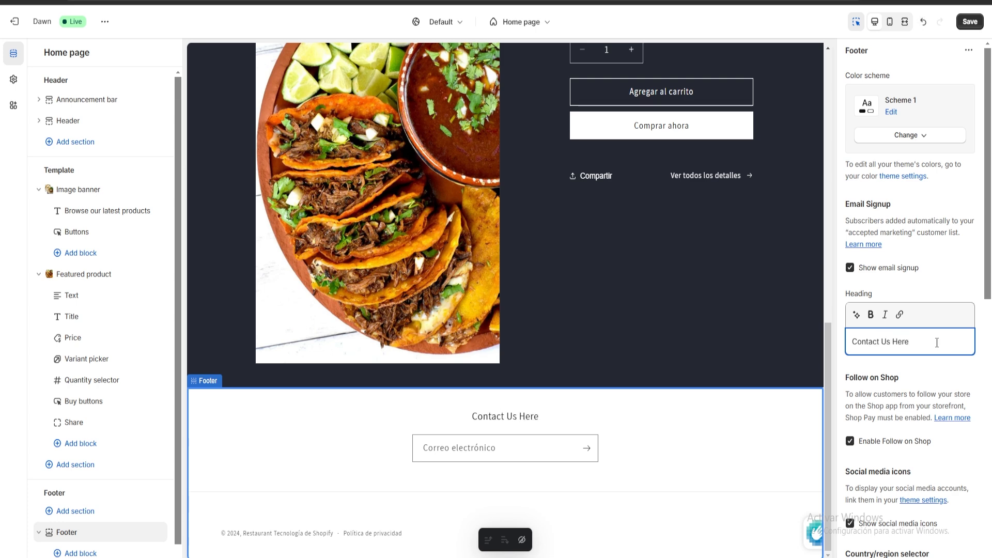
left_click(722, 449)
left_click(500, 453)
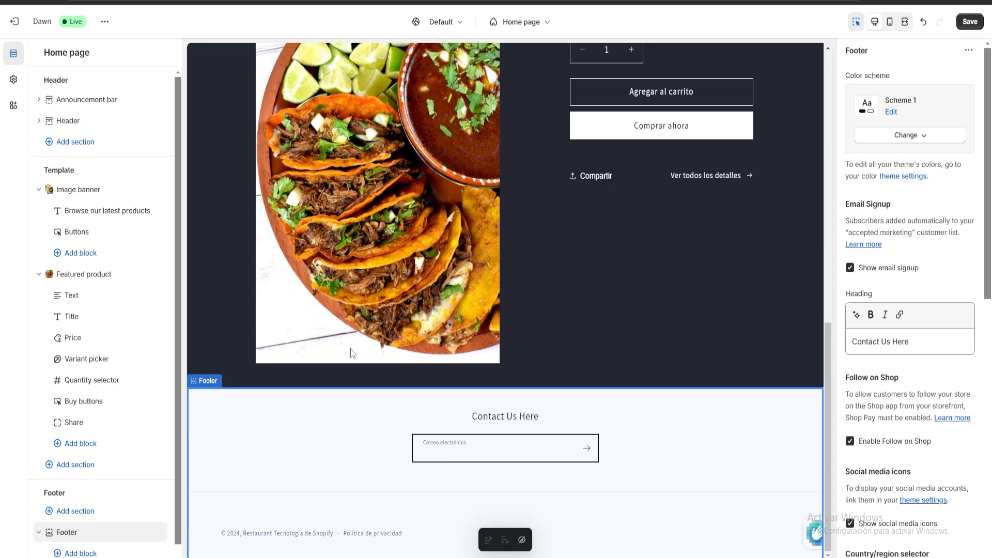
Step: Save the footer change to the Dawn theme after checking the home page preview
scroll(458, 437, "up", 6)
scroll(459, 436, "down", 6)
scroll(459, 437, "up", 6)
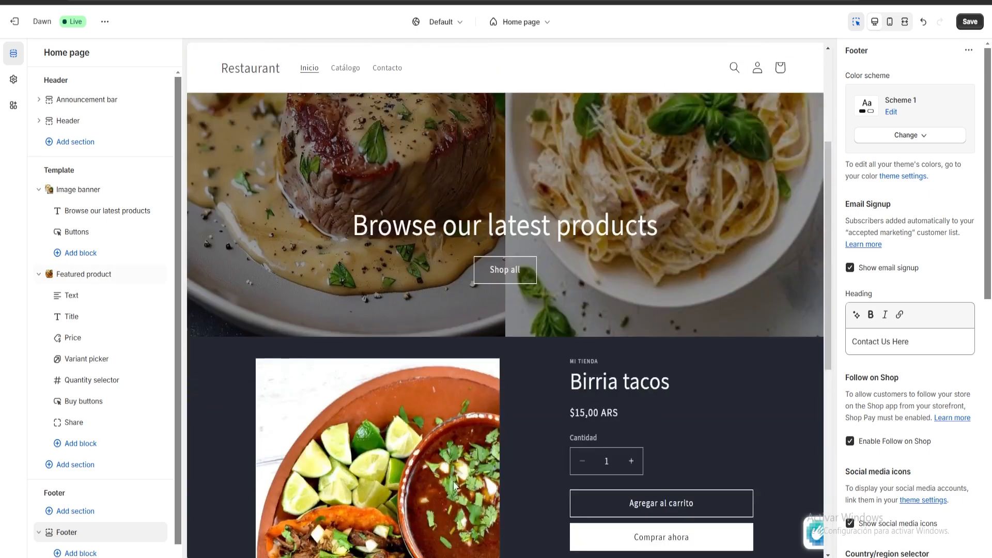
scroll(600, 408, "down", 6)
scroll(382, 253, "up", 6)
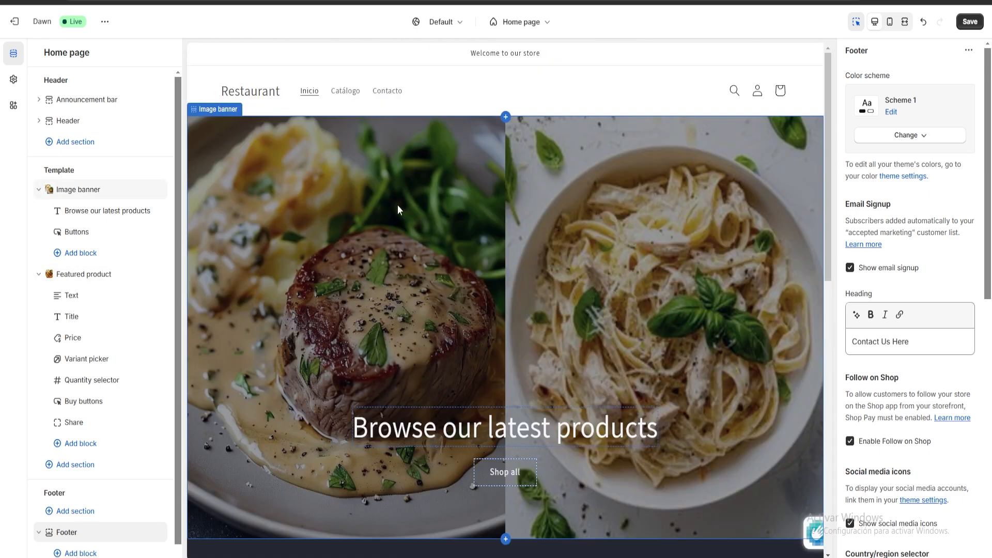
scroll(672, 318, "down", 6)
left_click(972, 26)
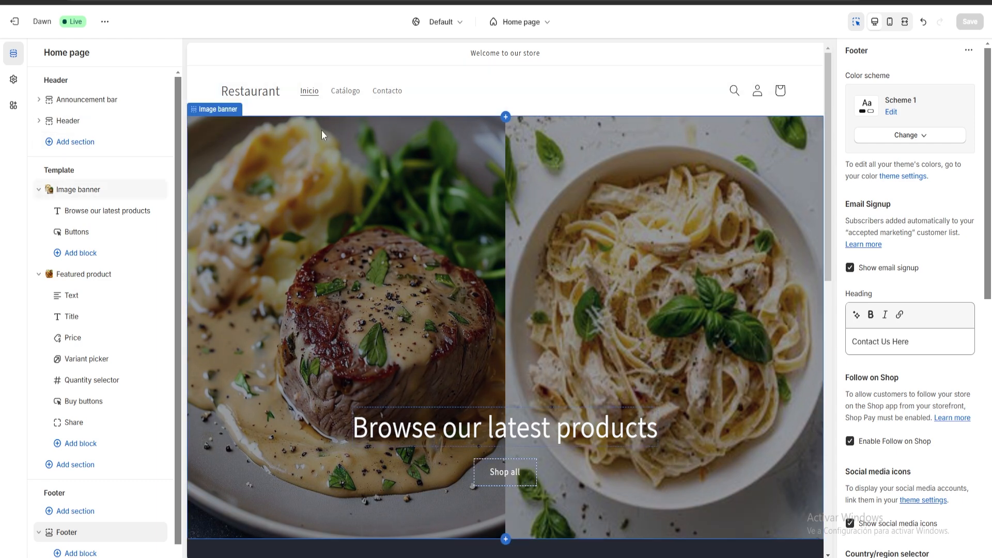
scroll(282, 181, "down", 4)
scroll(282, 181, "up", 4)
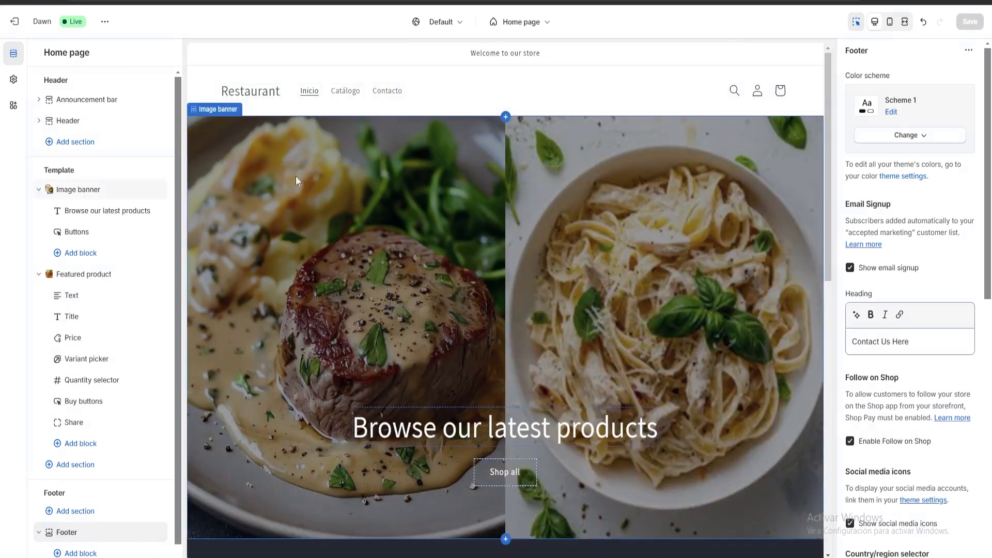
Step: Leave the theme editor and open a preview of the current Dawn theme
left_click(14, 21)
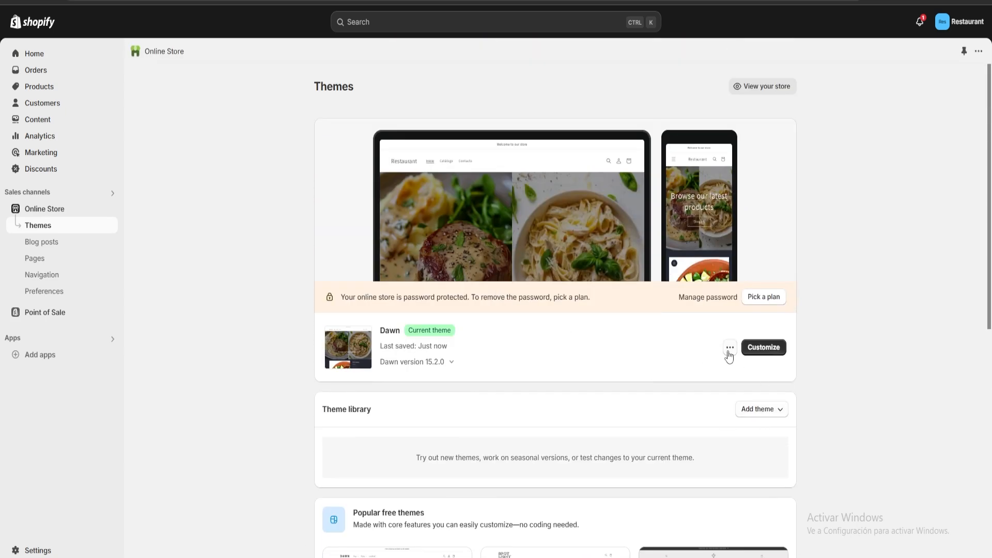
left_click(729, 349)
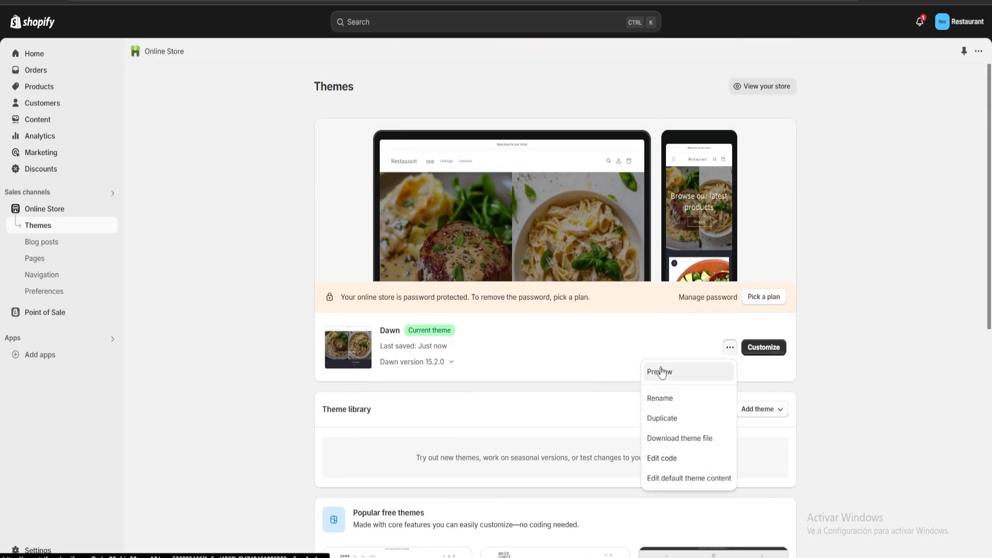
left_click(709, 333)
left_click(729, 347)
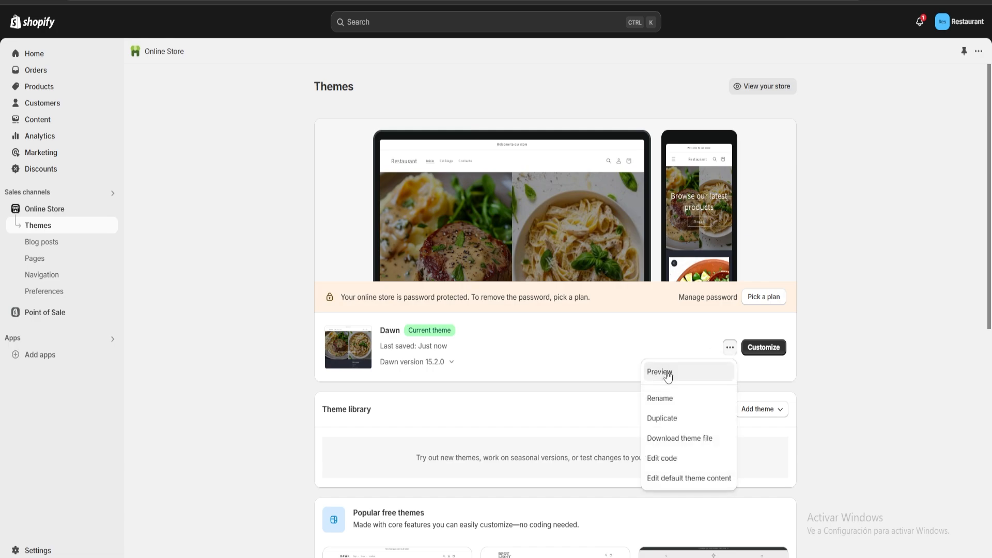
left_click(664, 372)
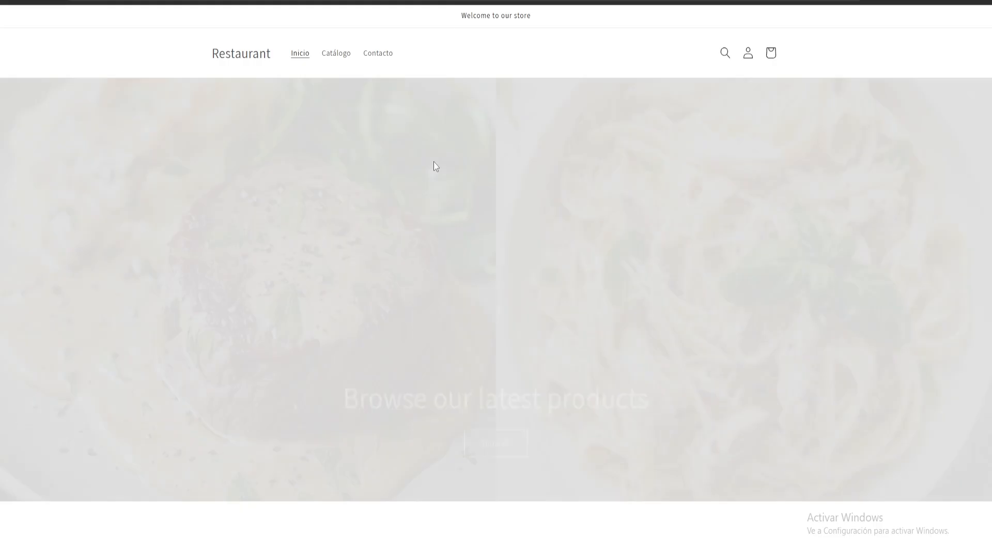
Step: Look through the previewed storefront home page from the image banner down to the contact footer
scroll(512, 207, "down", 9)
scroll(537, 241, "down", 3)
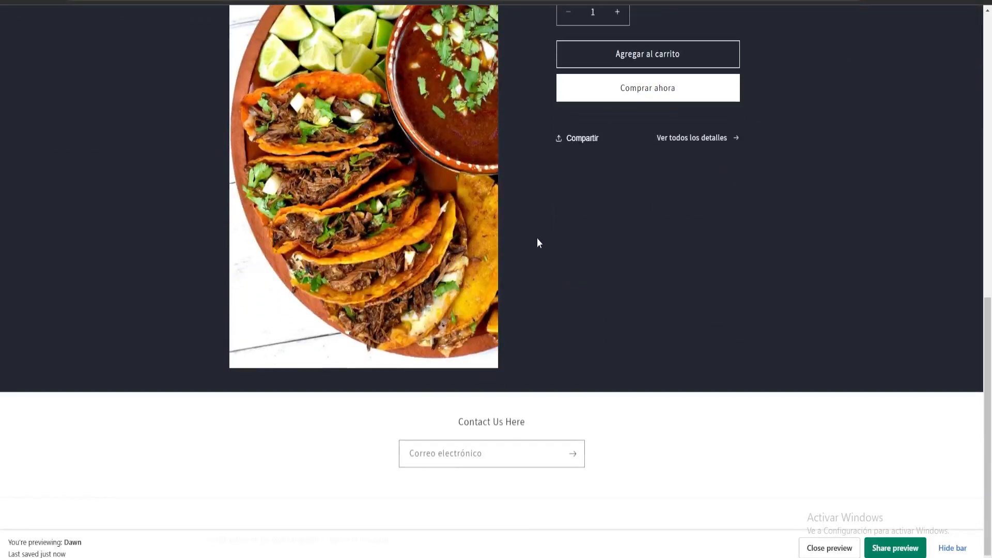
scroll(543, 282, "up", 12)
scroll(527, 257, "down", 12)
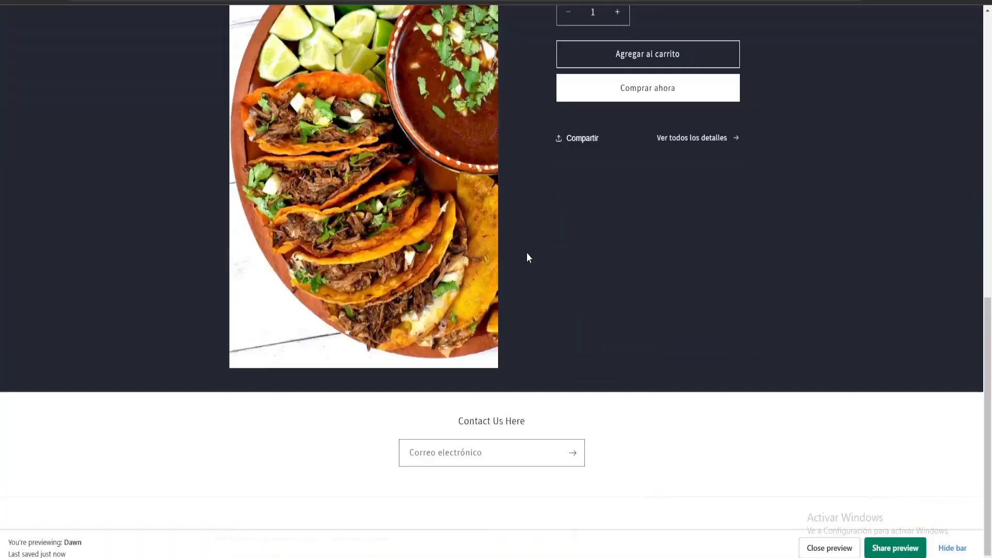
scroll(552, 316, "up", 7)
scroll(565, 343, "up", 5)
scroll(595, 309, "down", 2)
scroll(602, 302, "down", 10)
scroll(616, 321, "up", 12)
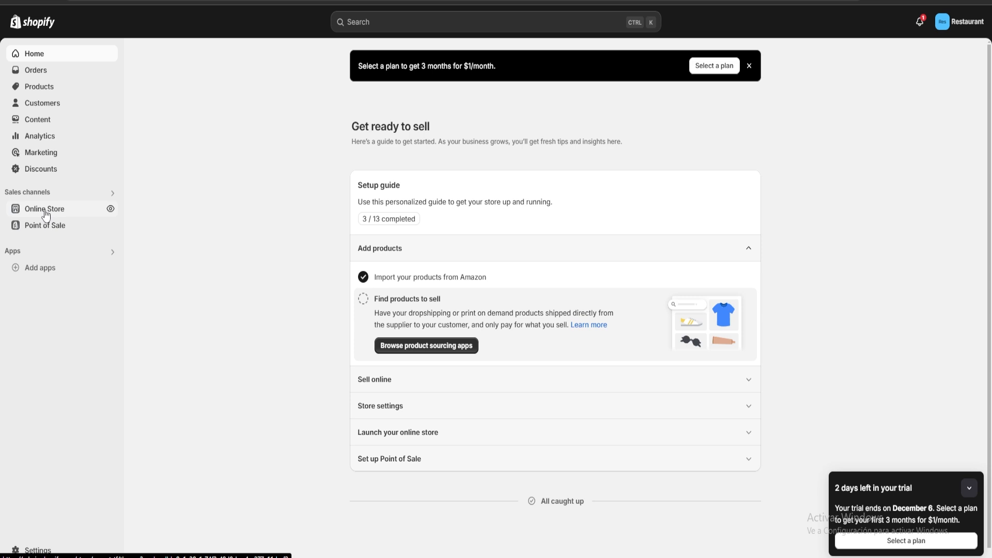
Step: Open the store's analytics and examine the sales, sessions, orders and conversion reports on the dashboard
left_click(42, 136)
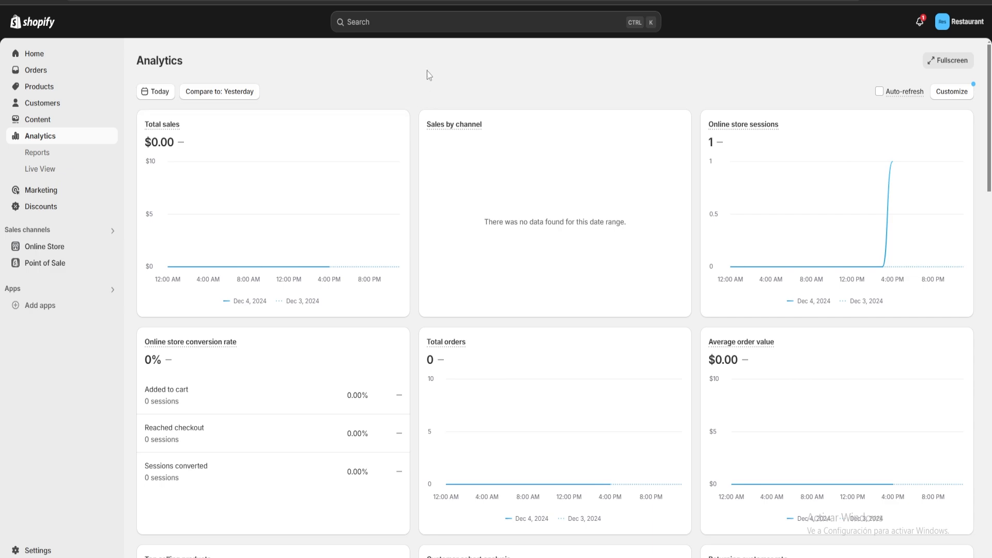
left_click_drag(137, 61, 196, 61)
left_click(279, 116)
scroll(420, 166, "down", 6)
scroll(414, 167, "down", 10)
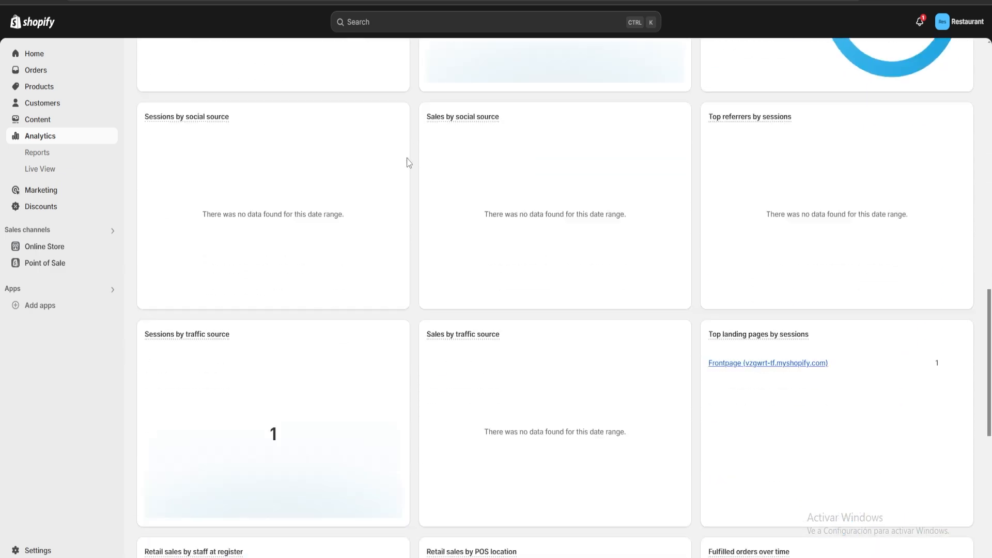
scroll(410, 190, "up", 13)
scroll(413, 194, "up", 3)
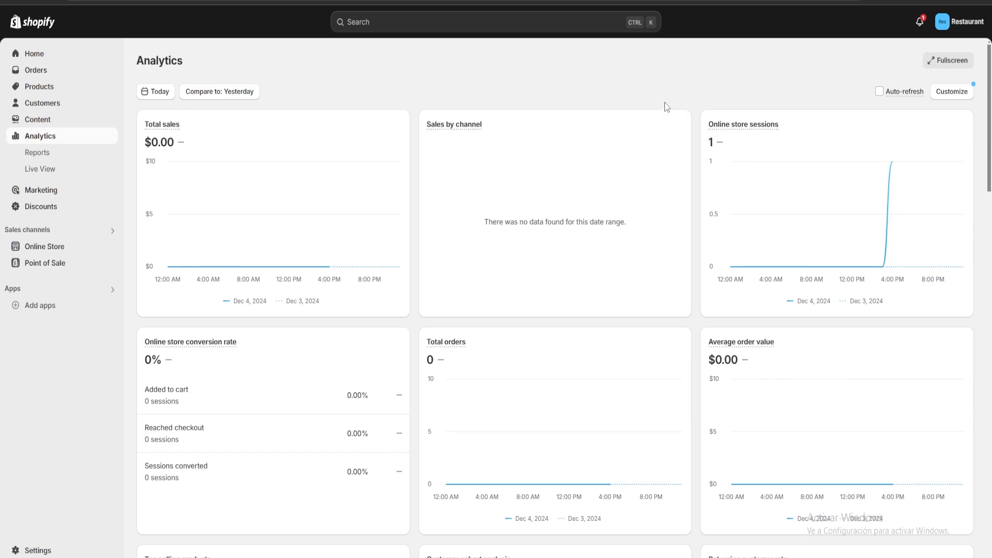
scroll(695, 182, "down", 18)
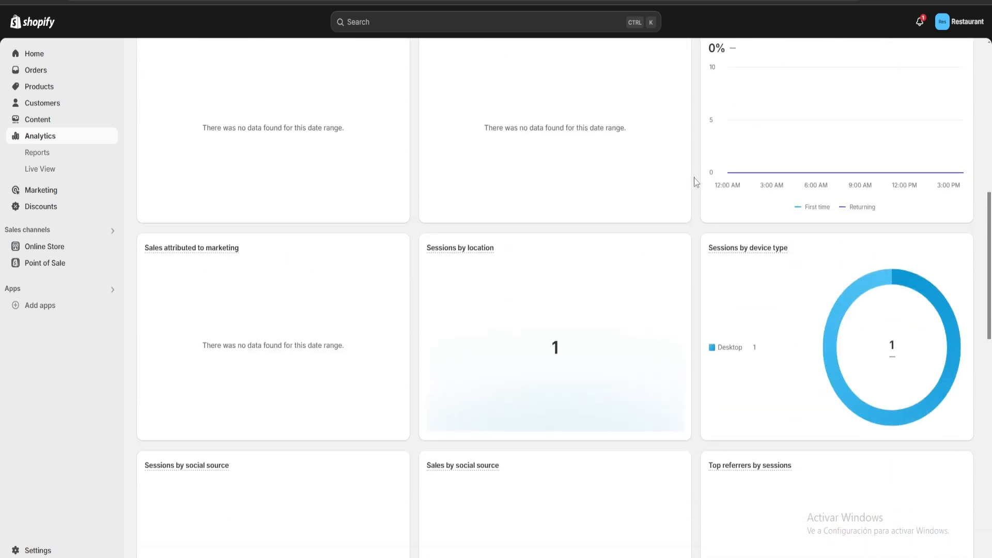
scroll(695, 182, "down", 7)
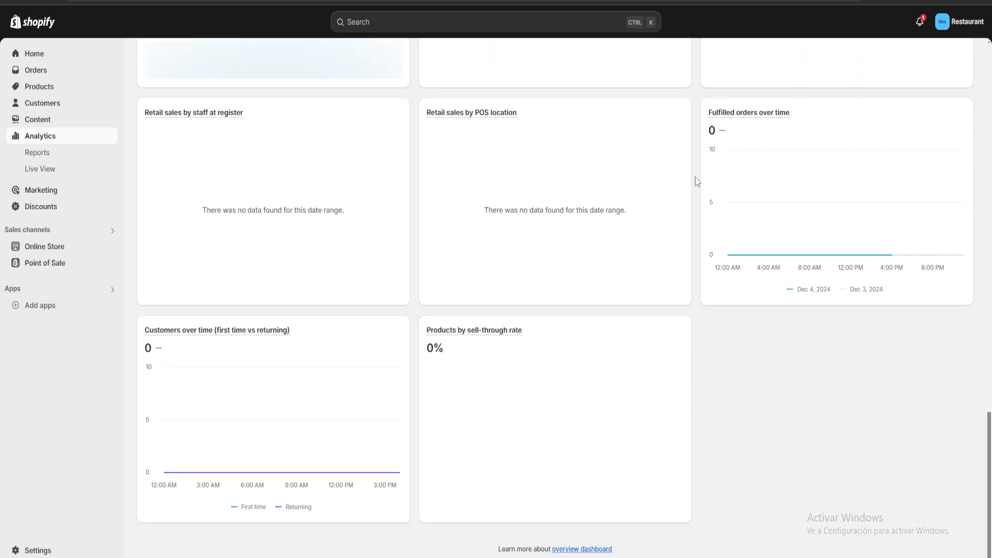
scroll(696, 189, "up", 14)
scroll(695, 192, "up", 12)
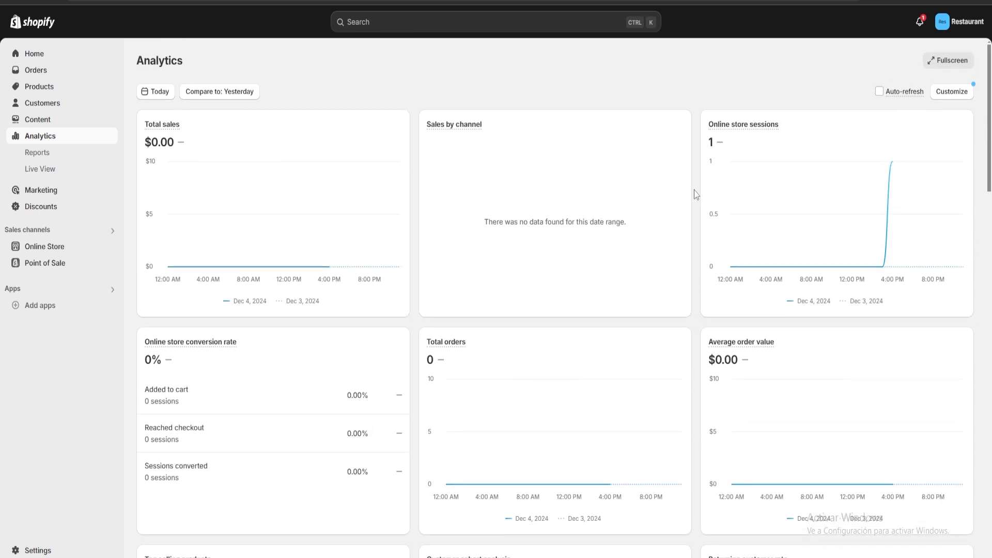
scroll(695, 194, "down", 11)
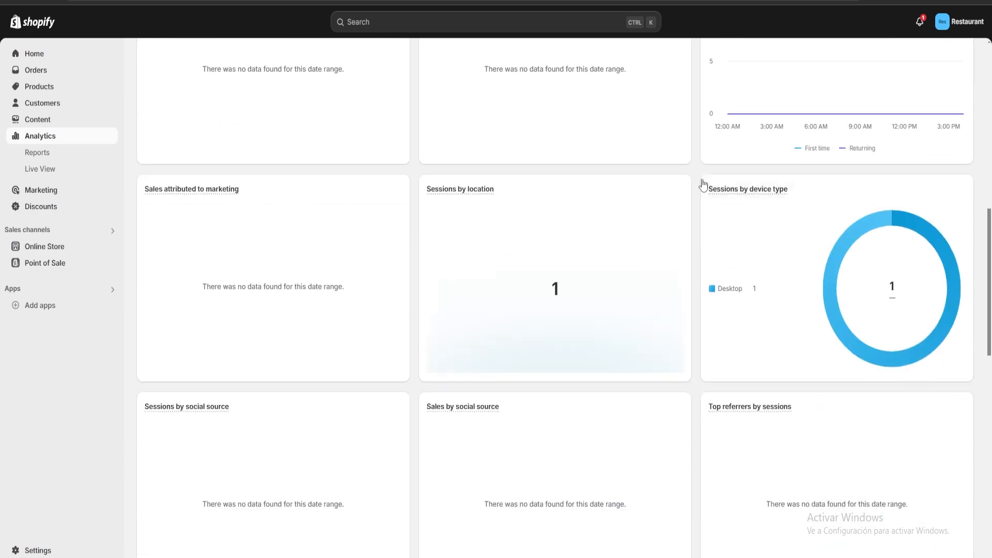
scroll(696, 195, "up", 11)
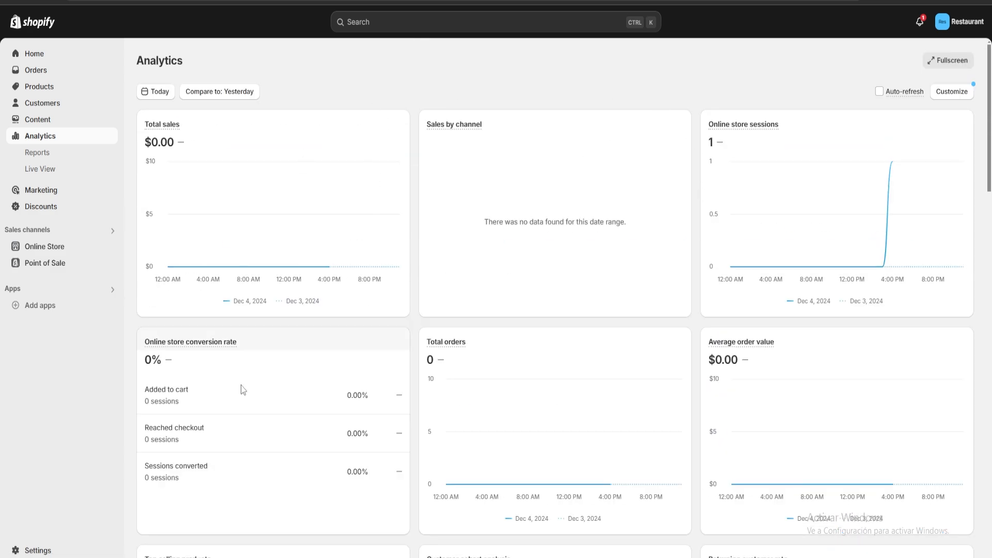
scroll(433, 206, "down", 5)
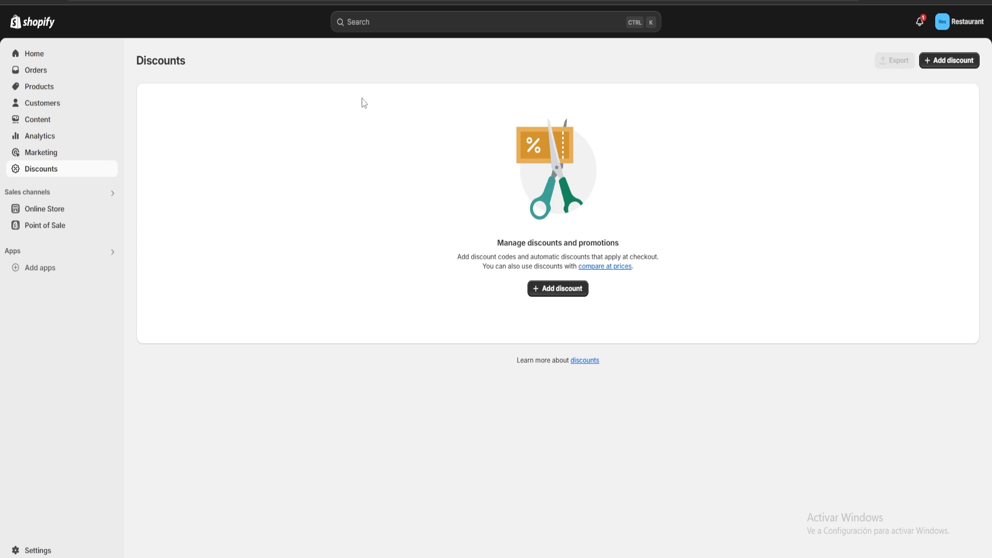
Step: Start a new discount of the type Amount off products
left_click_drag(140, 64, 215, 60)
left_click(217, 60)
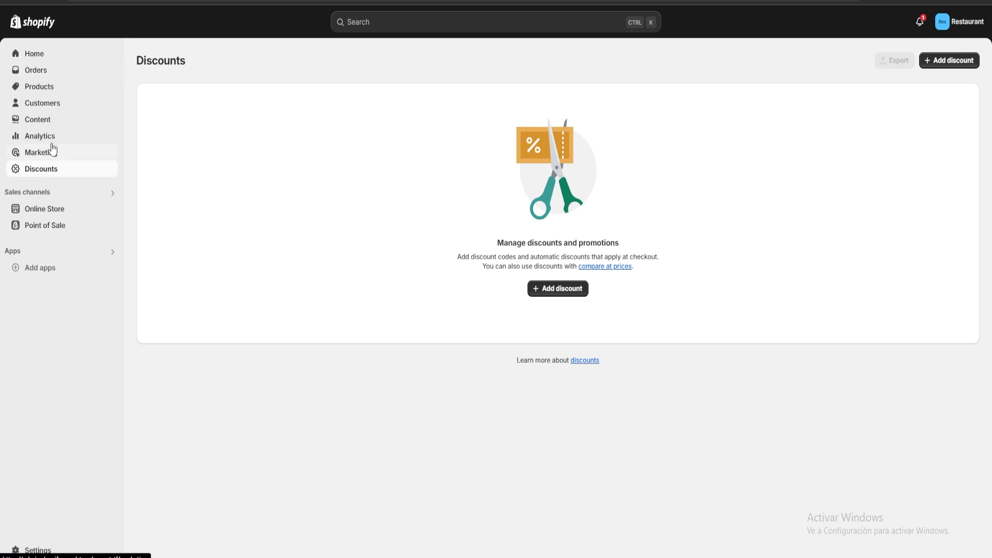
left_click(563, 293)
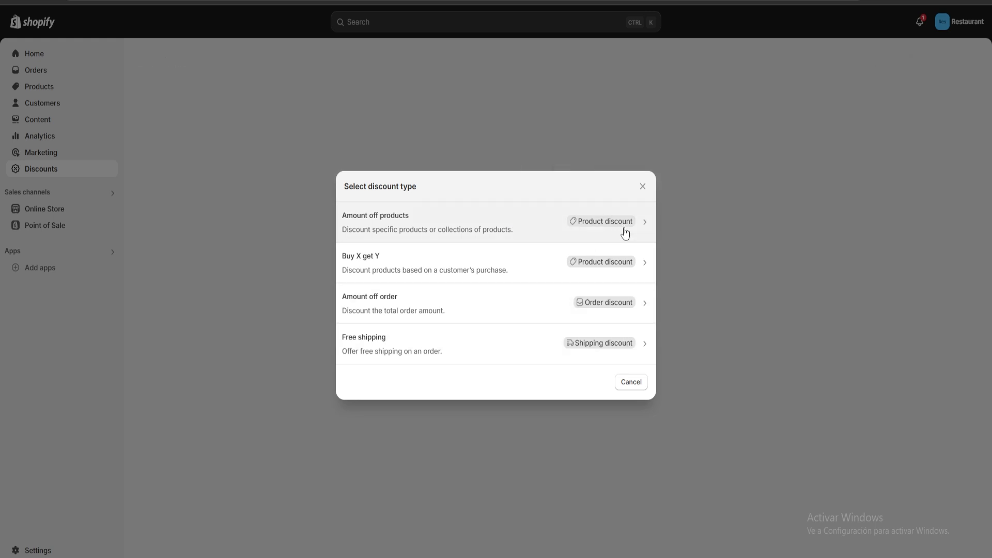
left_click(647, 225)
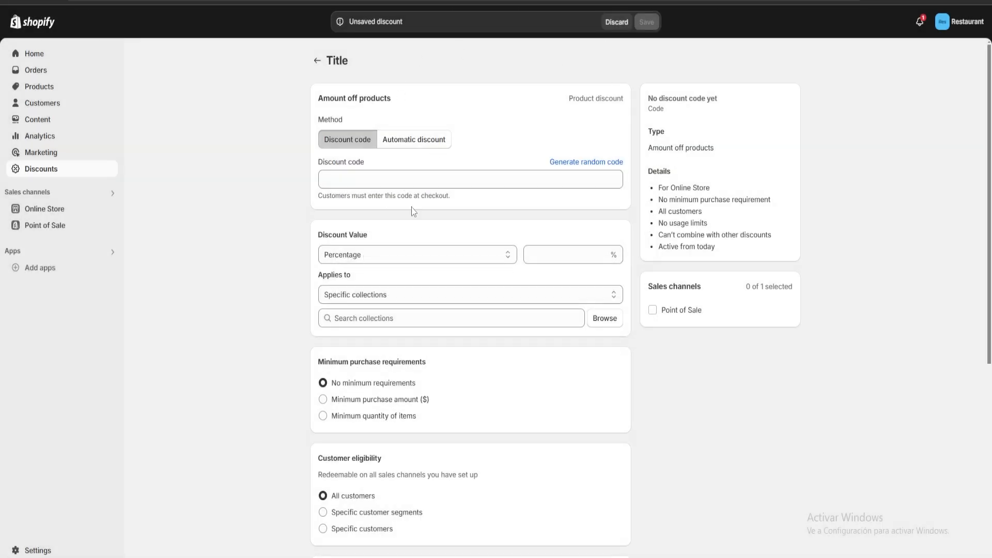
Step: Generate a random discount code for the product discount
left_click(483, 188)
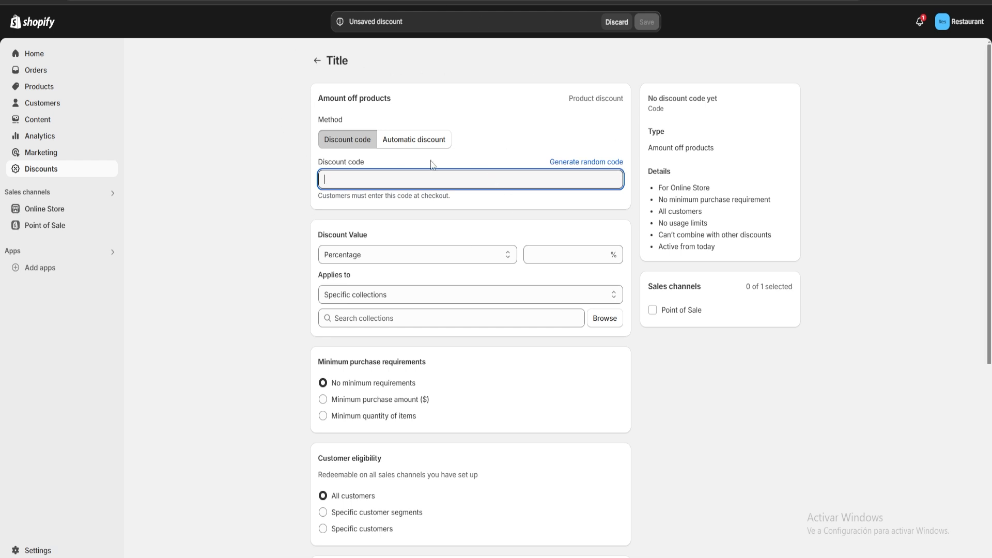
left_click(589, 169)
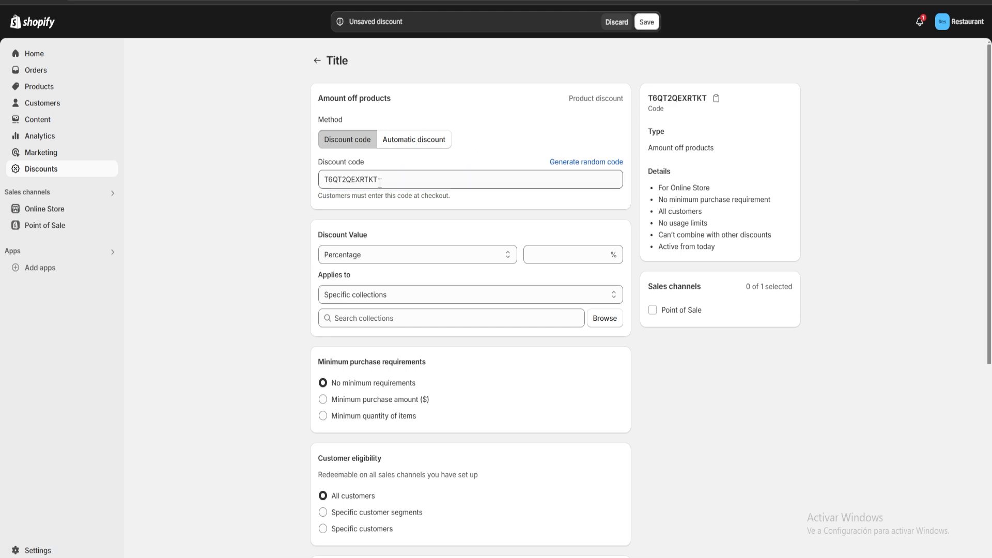
mouse_move(401, 180)
left_mouse_down()
mouse_move(281, 174)
mouse_move(410, 174)
mouse_move(394, 175)
left_mouse_up()
left_click(411, 178)
Step: Keep the discount value as a percentage and set it to 10%
scroll(448, 277, "down", 2)
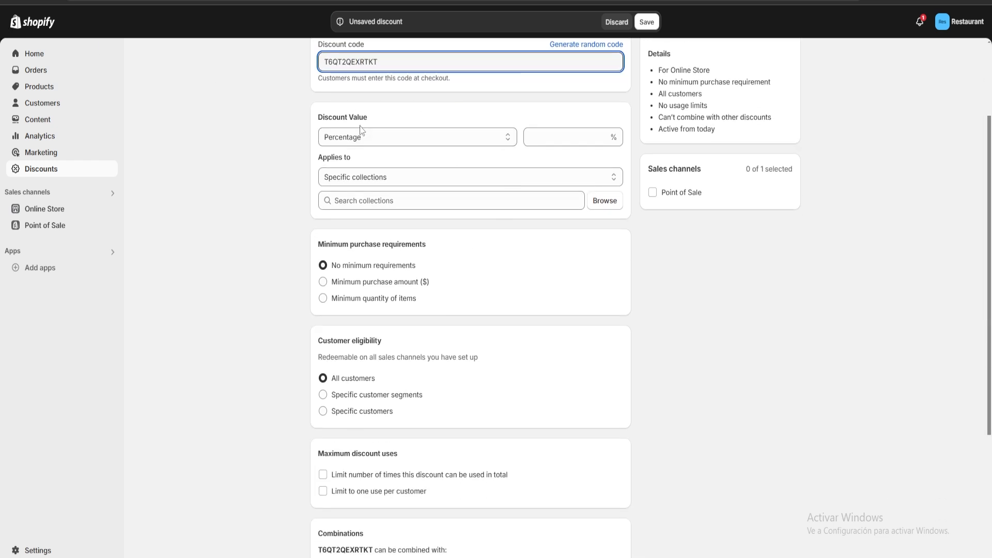
left_click(472, 141)
left_click(402, 145)
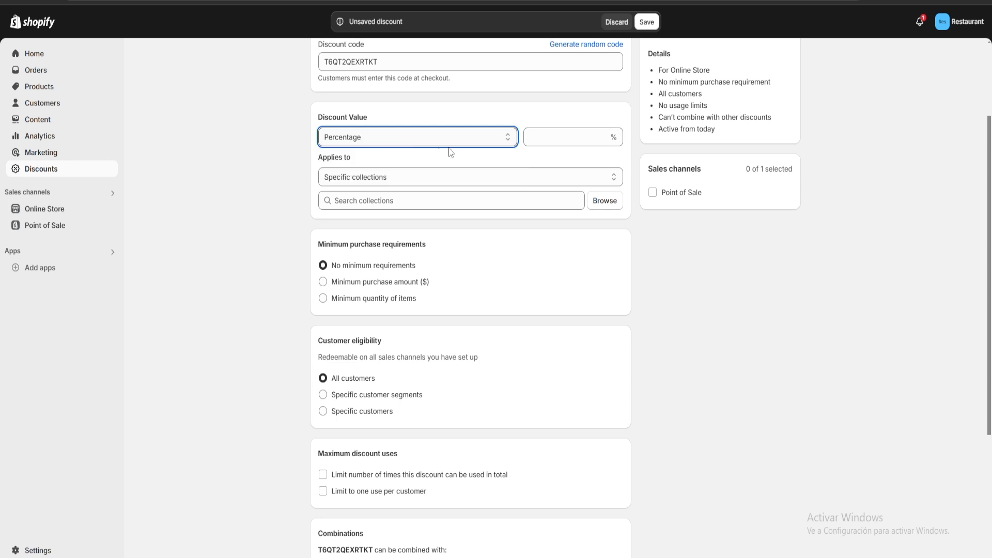
left_click(540, 139)
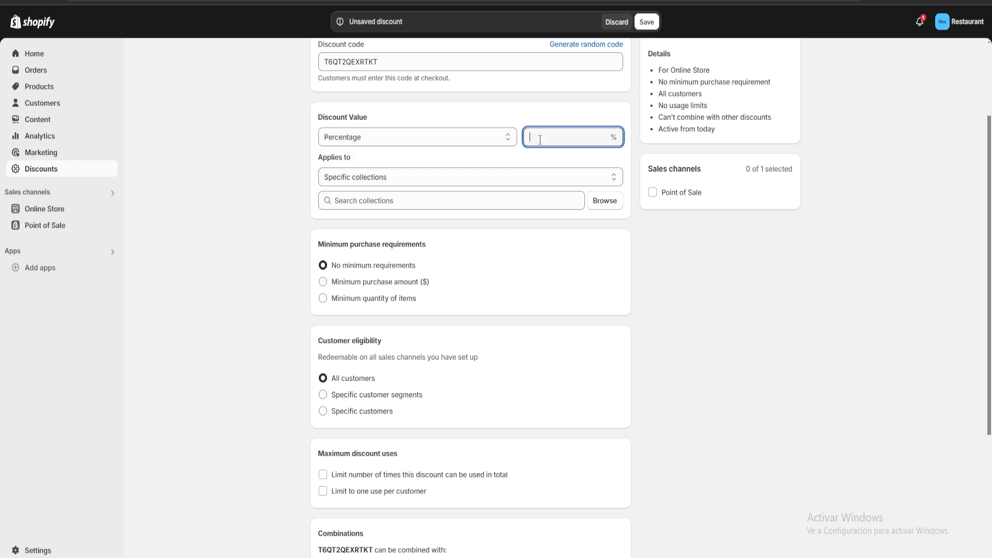
type("10")
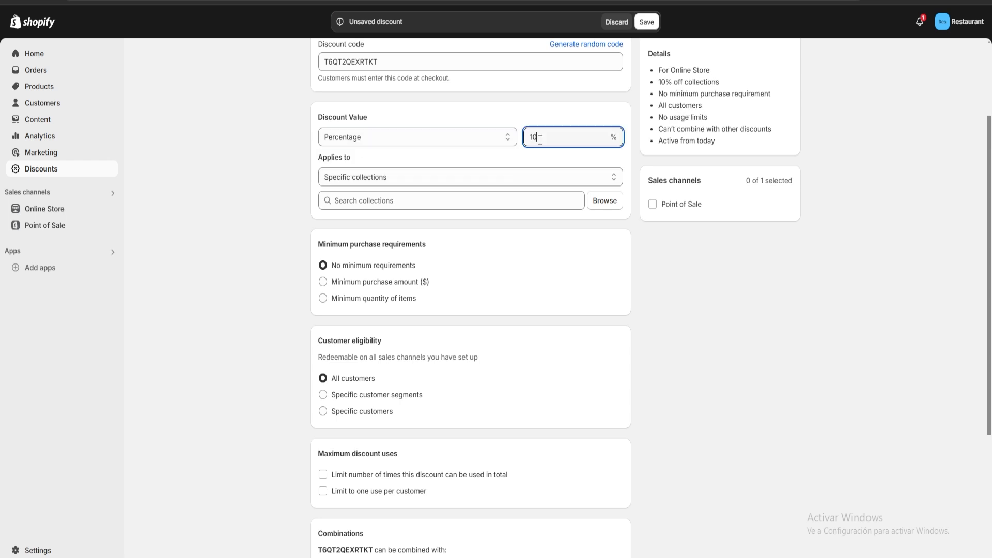
left_click(676, 282)
scroll(550, 184, "up", 3)
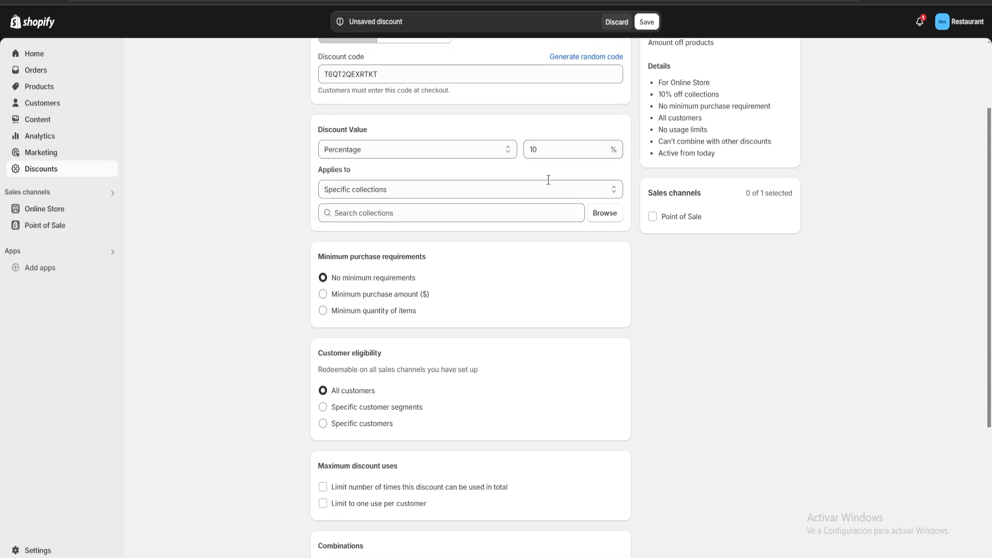
Step: Apply the discount to specific collections and add the Página de inicio collection
scroll(356, 283, "down", 3)
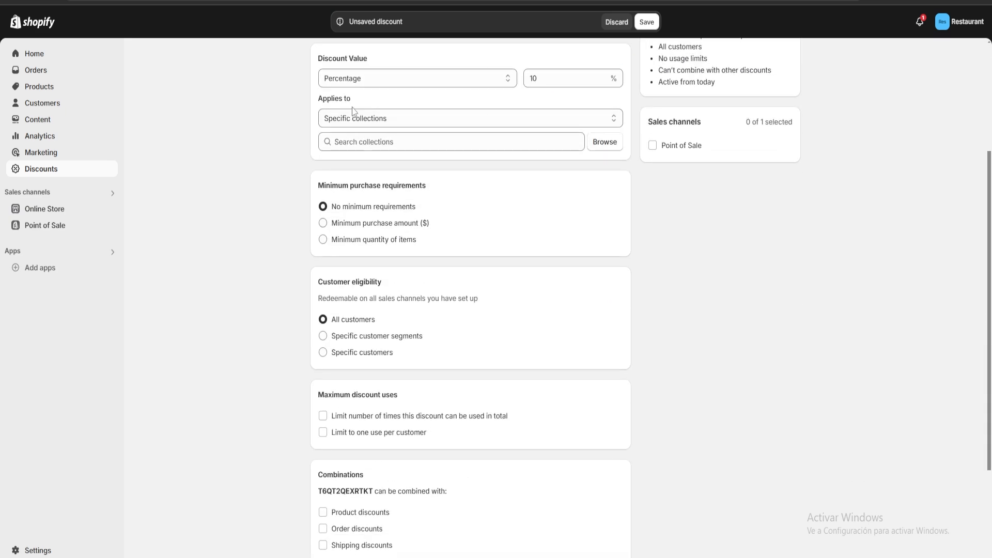
left_click(416, 124)
left_click(395, 134)
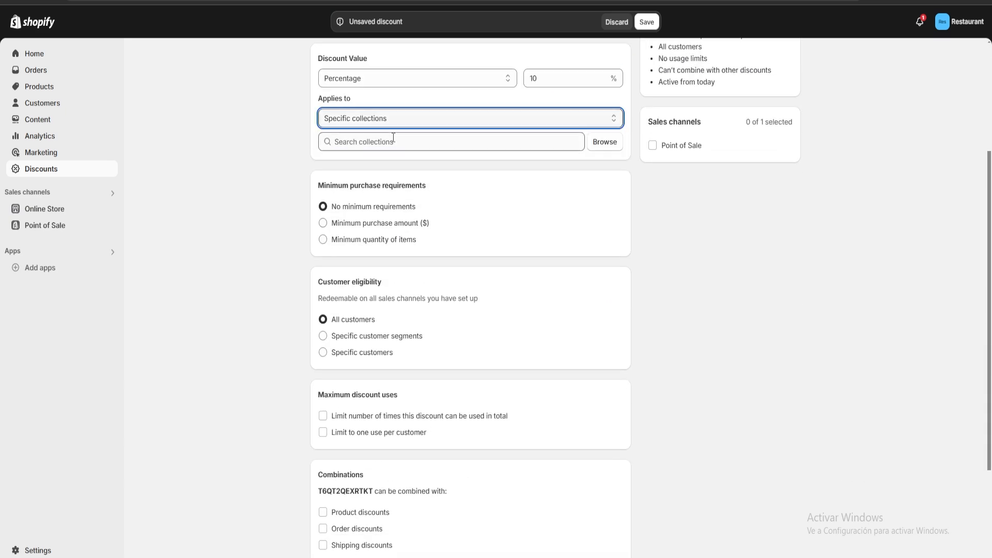
left_click(407, 144)
left_click(604, 142)
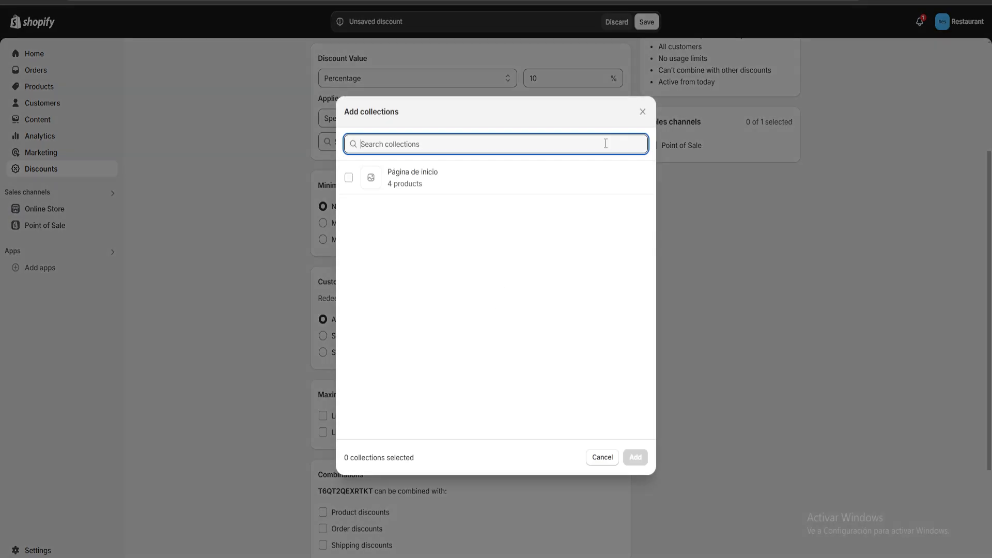
left_click(428, 185)
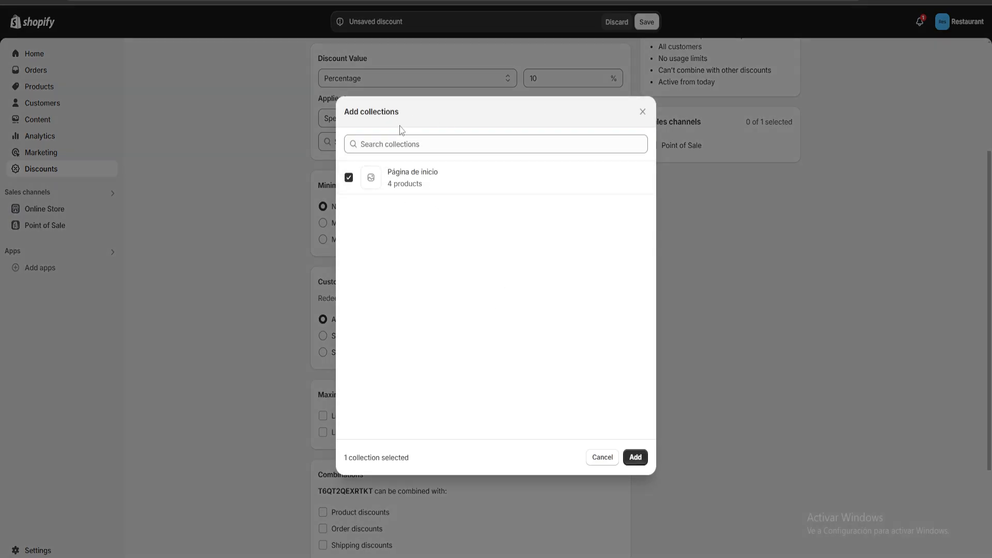
left_click(635, 457)
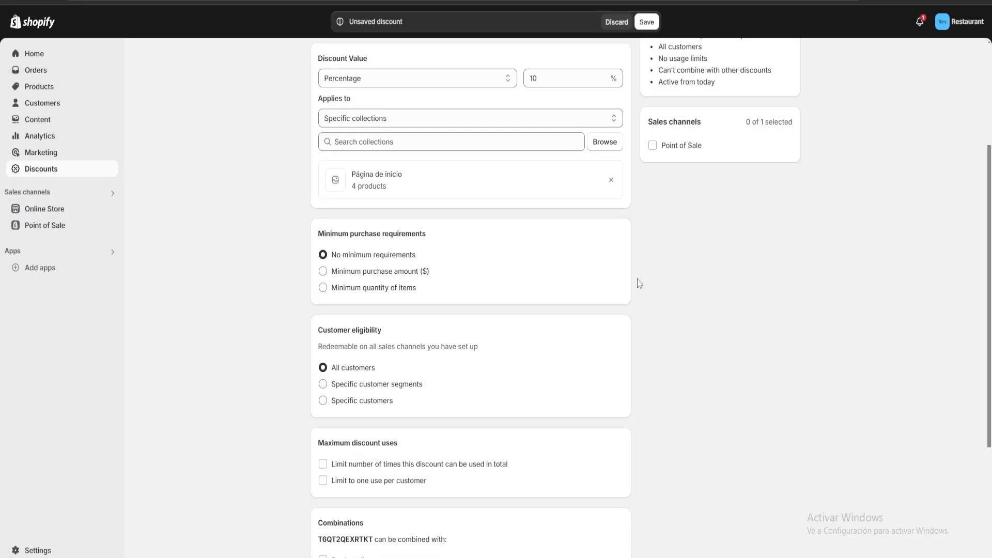
Step: Review the discount's minimum purchase, customer eligibility, maximum uses, combination and active date options
scroll(455, 262, "down", 3)
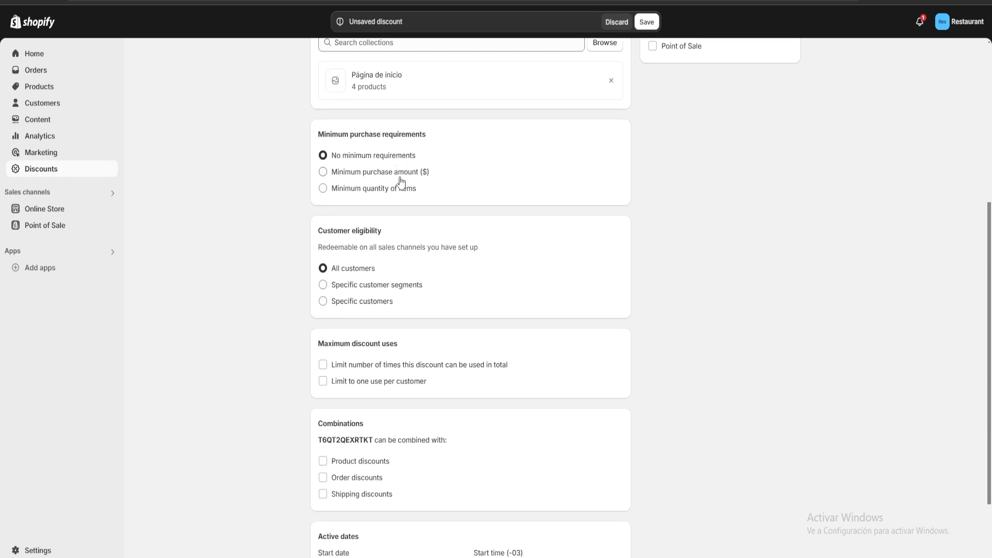
scroll(450, 199, "down", 1)
scroll(397, 321, "up", 3)
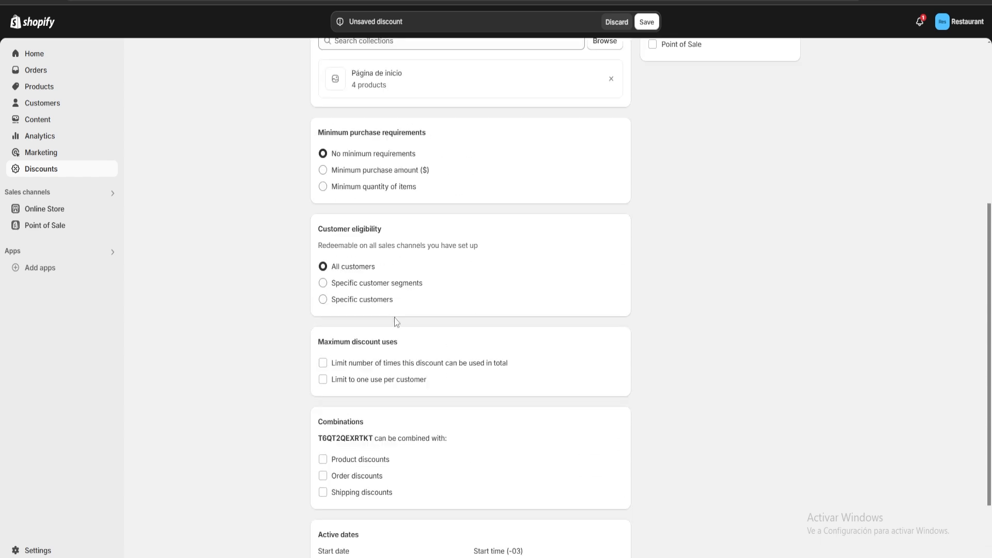
scroll(409, 331, "up", 5)
scroll(439, 356, "down", 5)
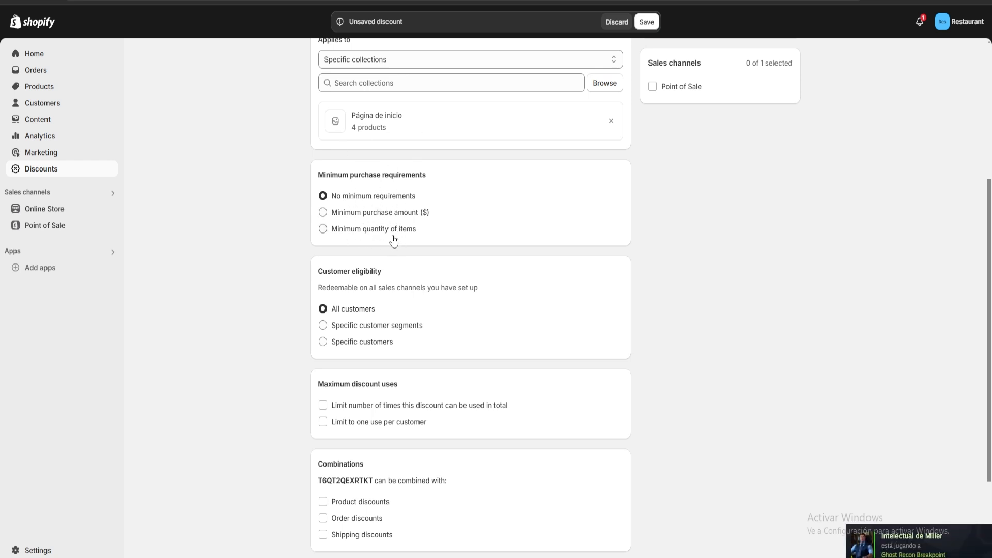
scroll(408, 238, "down", 1)
scroll(408, 238, "down", 2)
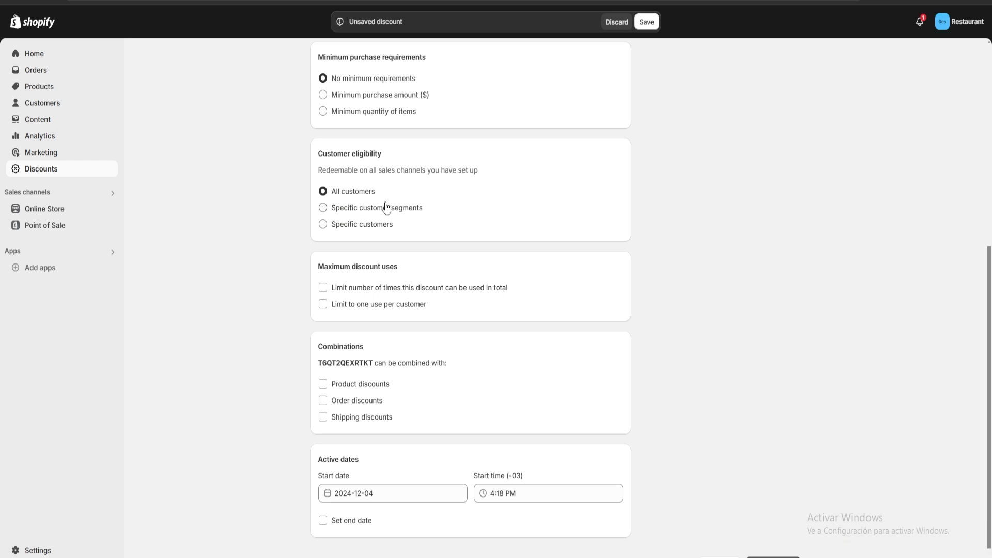
Step: Recheck the whole discount form, from the code, value and collection through the usage limits to the active dates
scroll(442, 220, "down", 1)
scroll(486, 259, "up", 1)
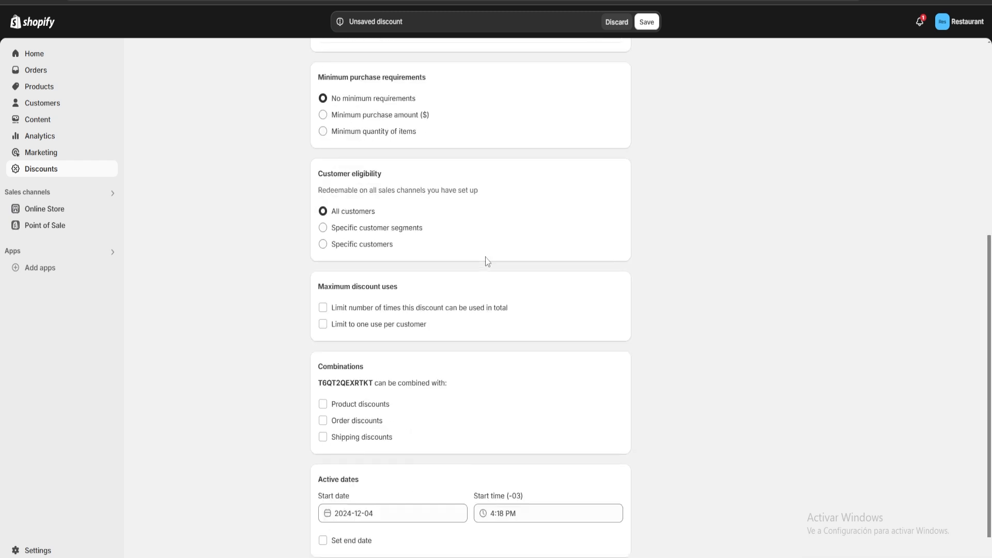
scroll(488, 266, "down", 1)
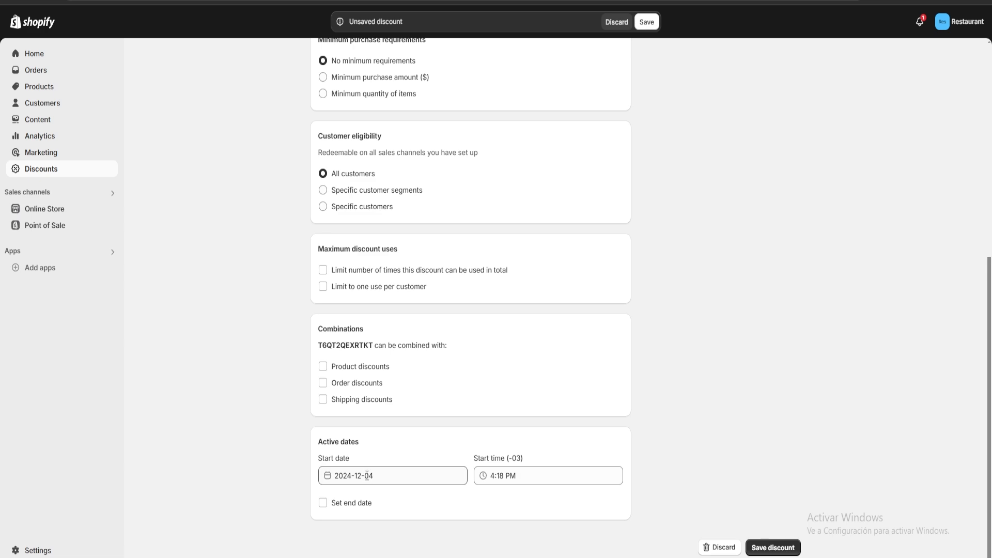
scroll(432, 469, "up", 3)
scroll(450, 458, "down", 3)
scroll(549, 381, "up", 7)
scroll(549, 388, "down", 7)
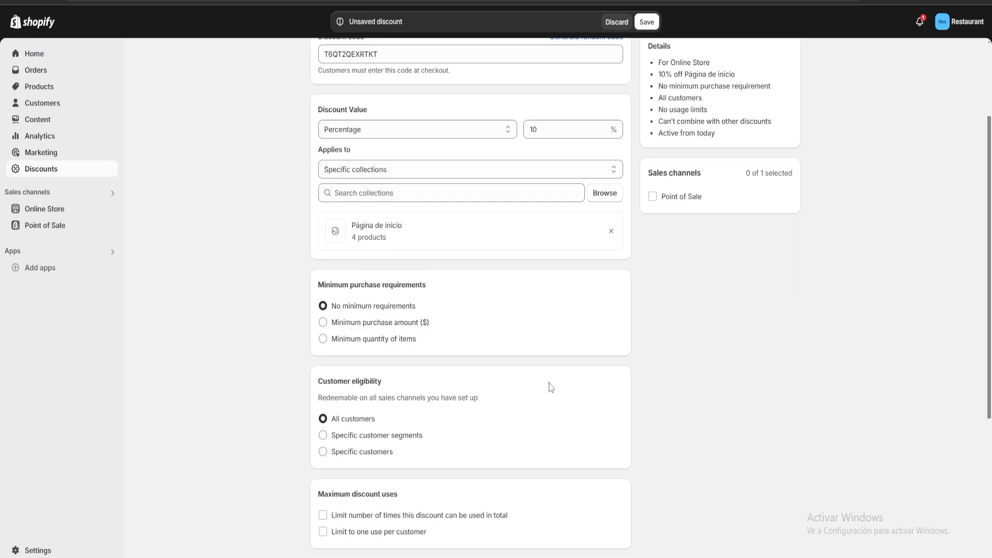
scroll(543, 388, "up", 7)
scroll(542, 388, "down", 5)
scroll(551, 374, "up", 5)
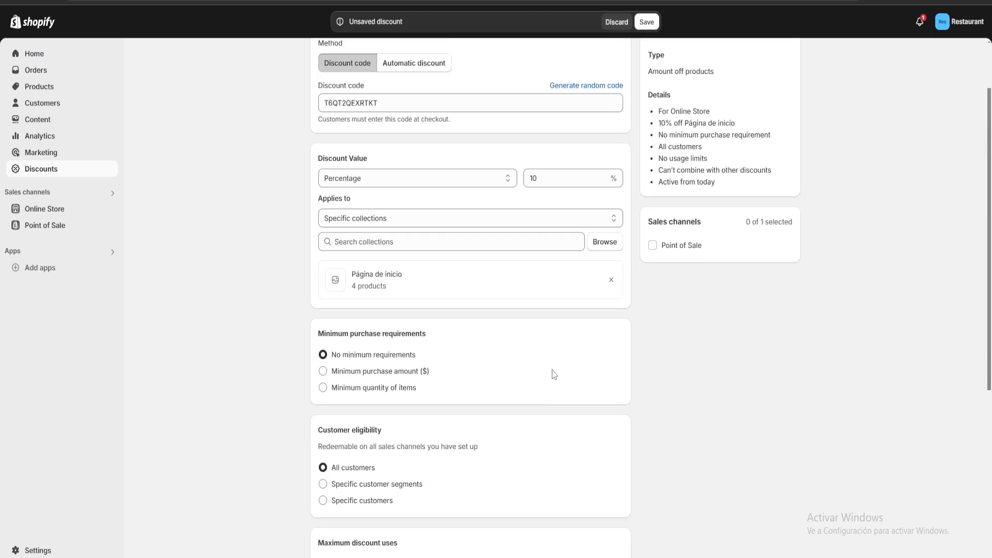
scroll(556, 368, "down", 7)
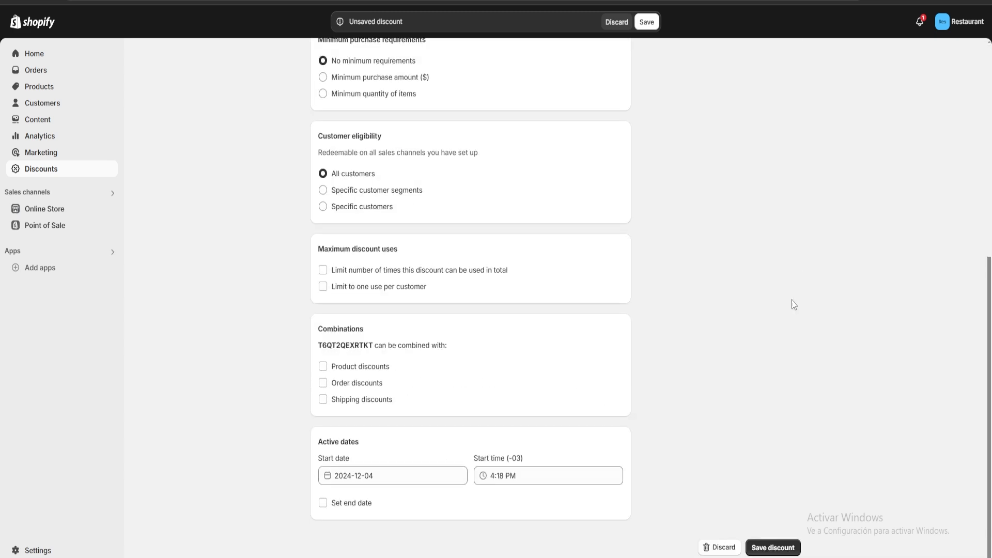
Step: Save the product discount, then return from its page to the discounts list after checking its code
left_click(764, 547)
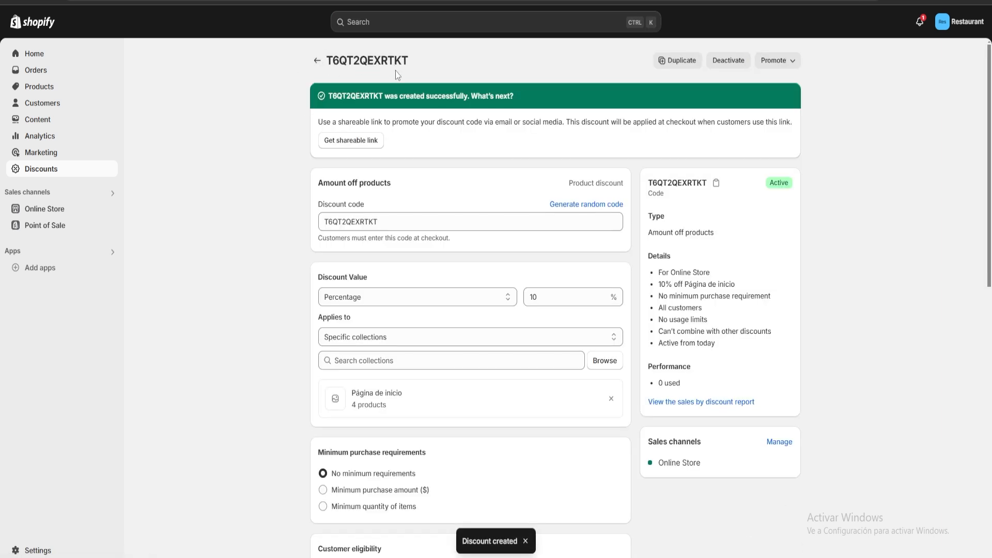
left_click(388, 221)
left_click_drag(388, 221, 294, 216)
left_click(412, 220)
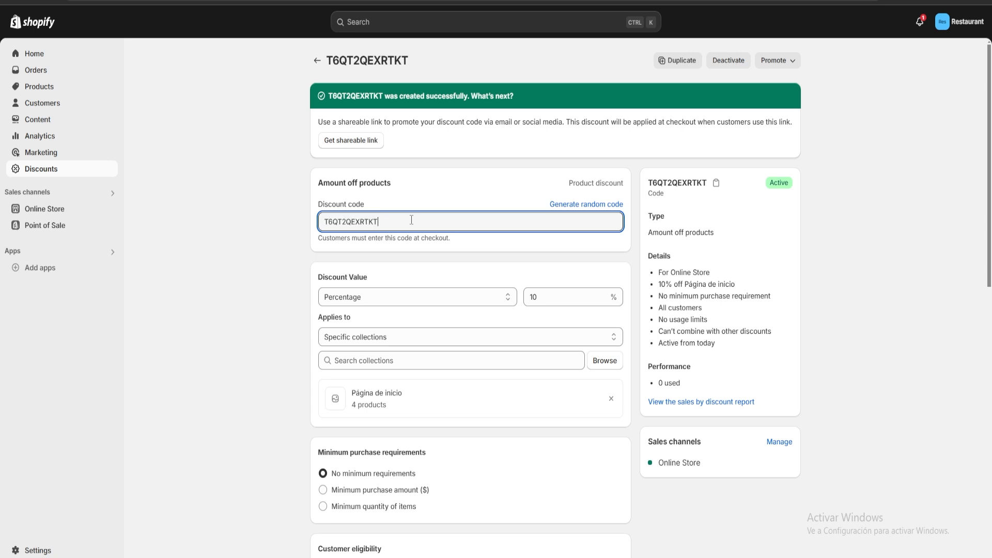
left_click_drag(325, 61, 419, 62)
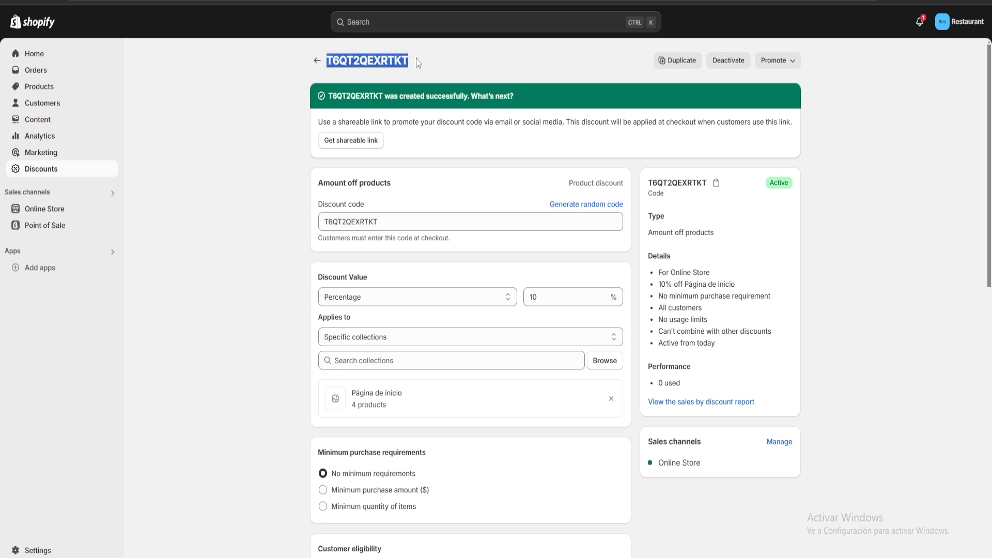
left_click(315, 61)
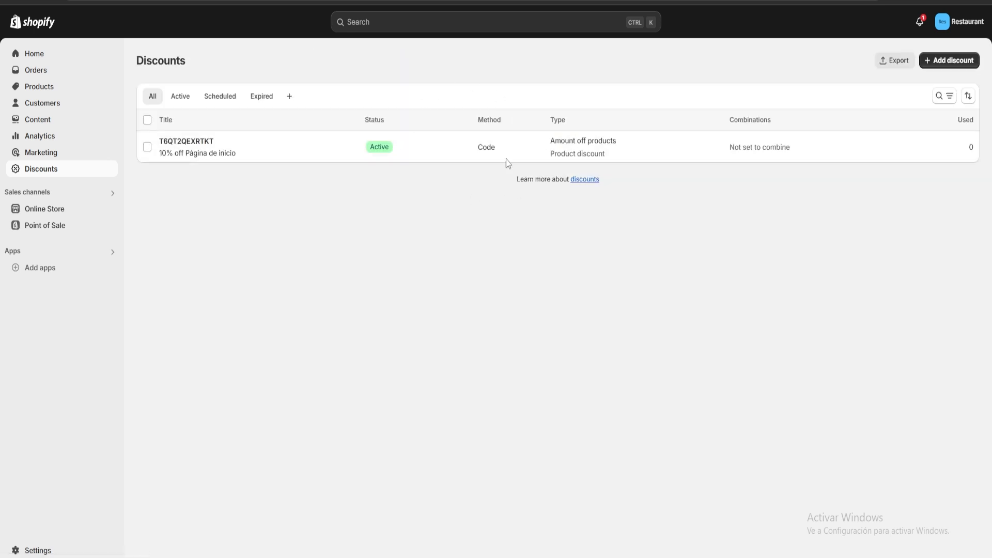